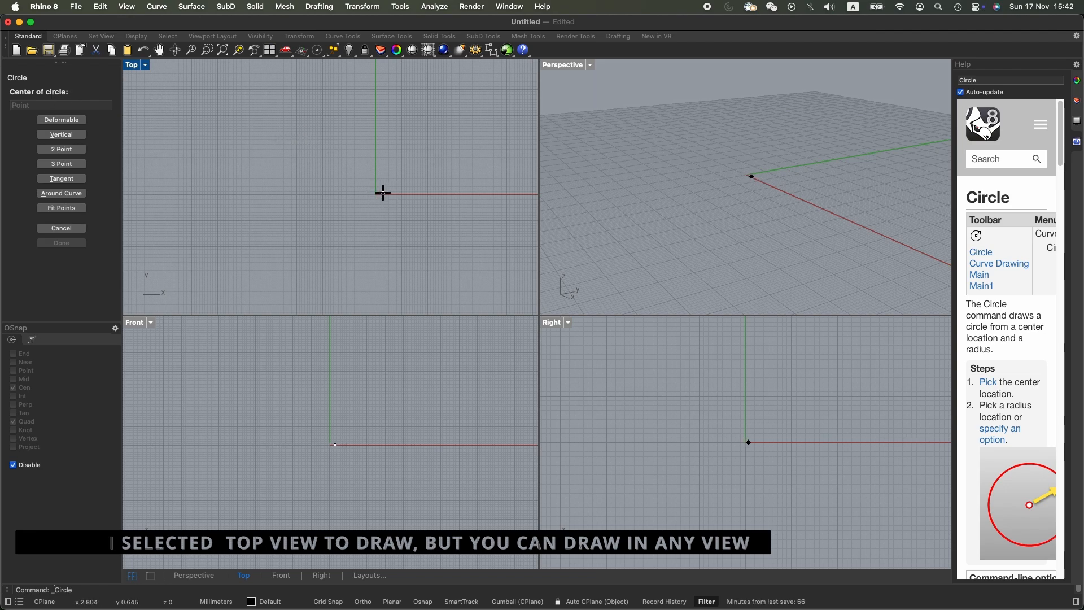
{"action": "scroll", "coordinate": [382, 192], "scroll_direction": "up", "scroll_amount": 5}
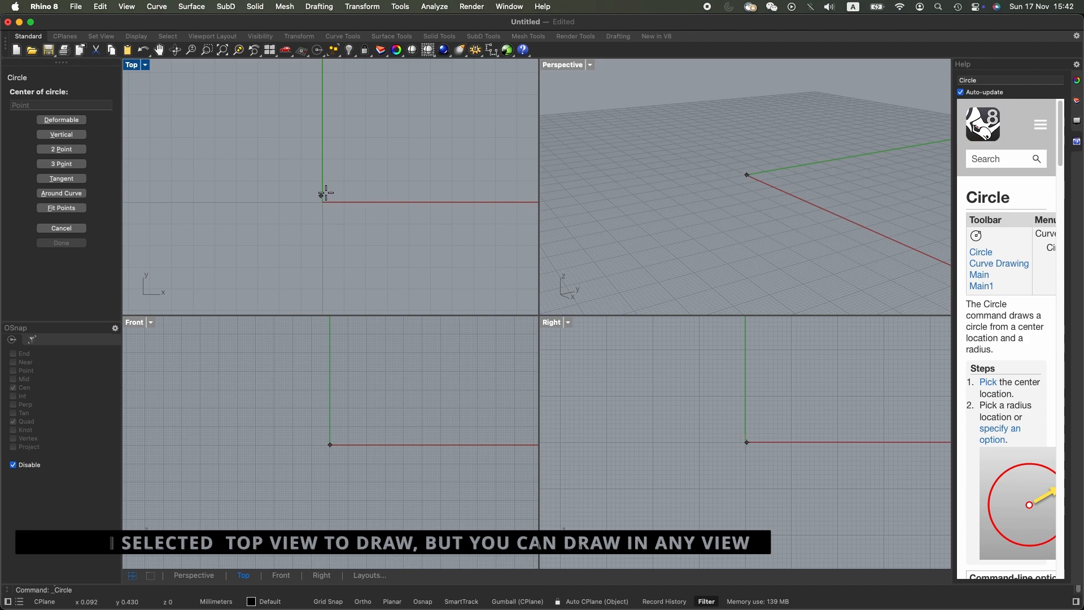
{"action": "left_click", "coordinate": [265, 151]}
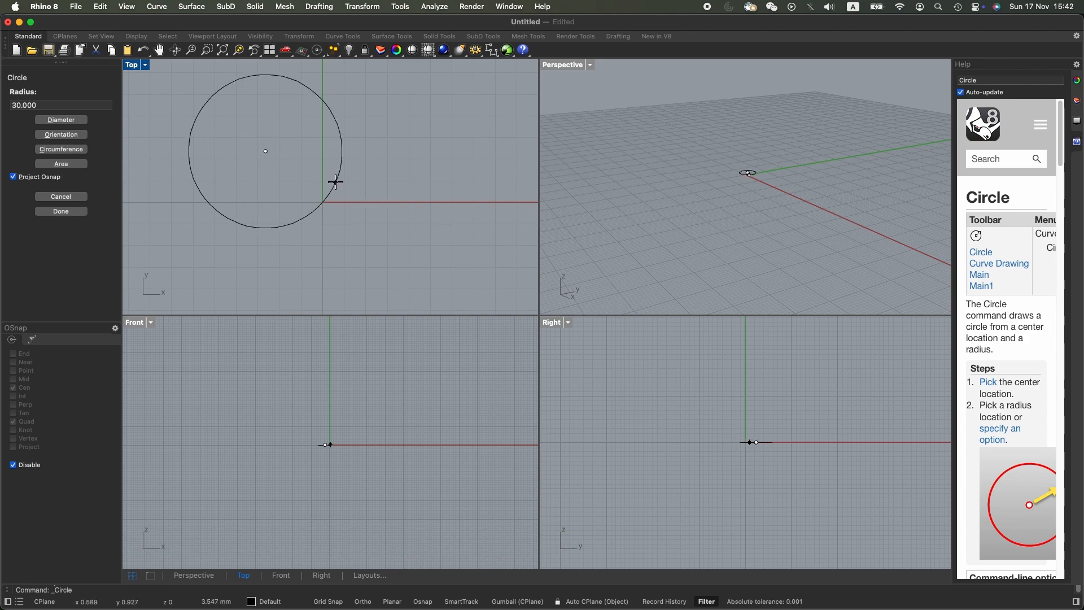
{"action": "left_click", "coordinate": [336, 182]}
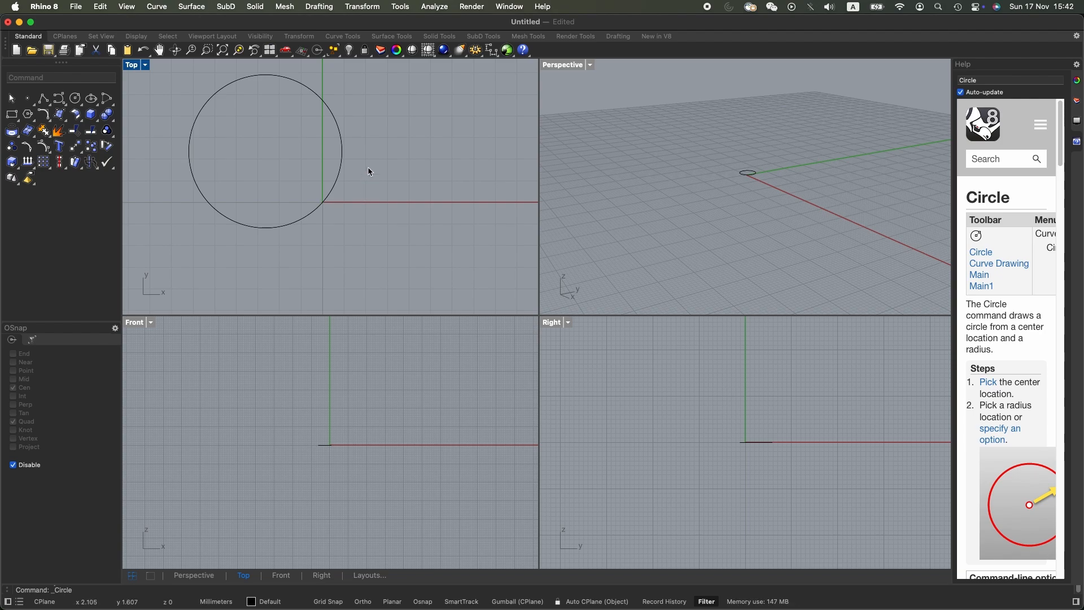
{"action": "left_click_drag", "start_coordinate": [368, 167], "coordinate": [311, 148]}
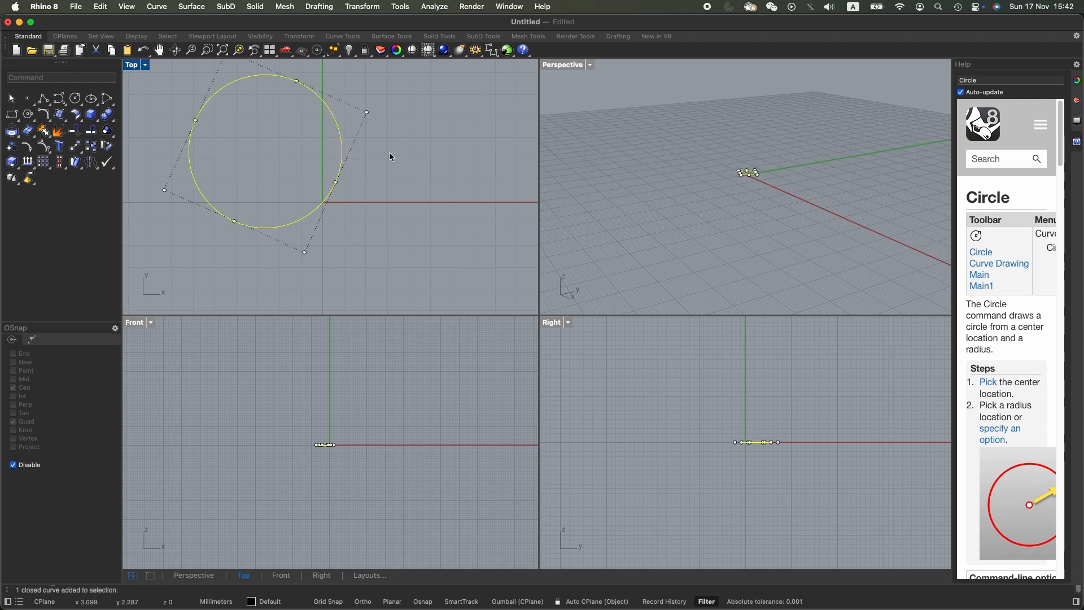
{"action": "left_click", "coordinate": [388, 151]}
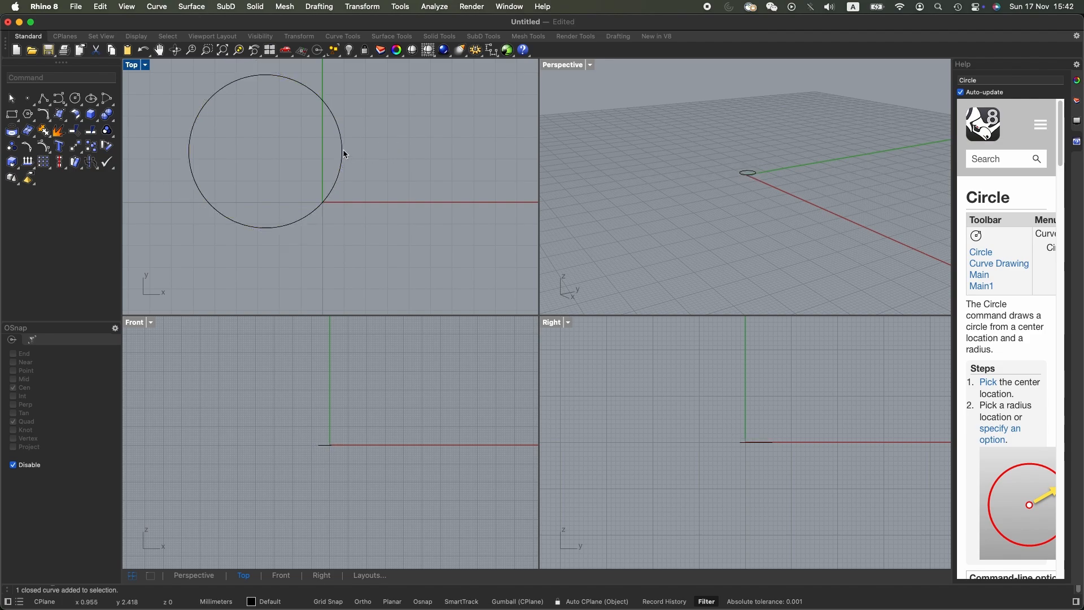
{"action": "left_click", "coordinate": [343, 149]}
{"action": "key", "text": "Delete"}
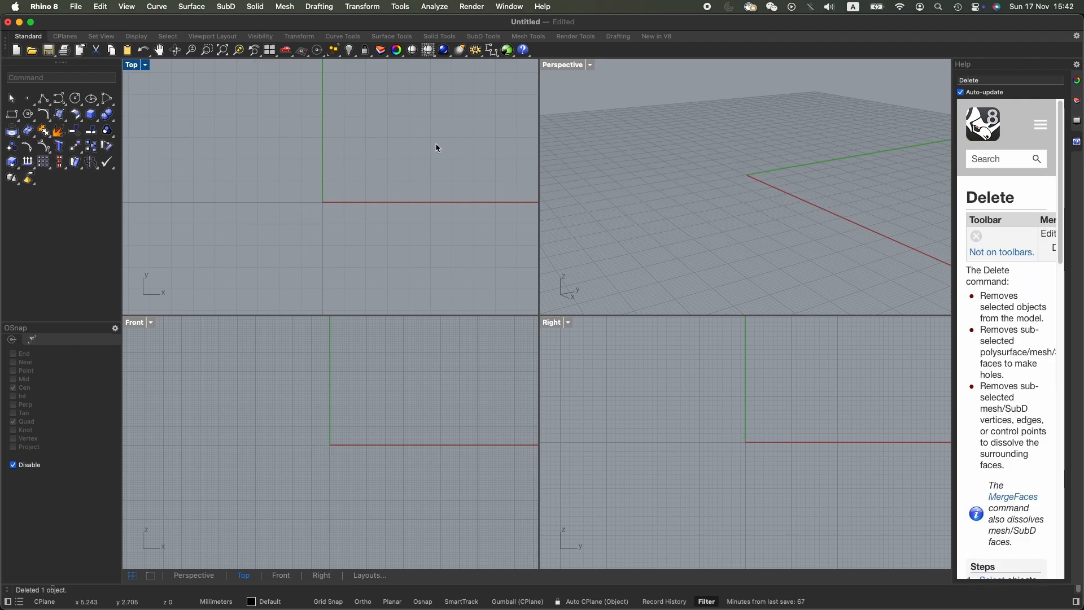
Turn on grid snap and draw a circle of radius 30 mm centred on the origin in the Top view.
{"action": "left_click", "coordinate": [76, 98]}
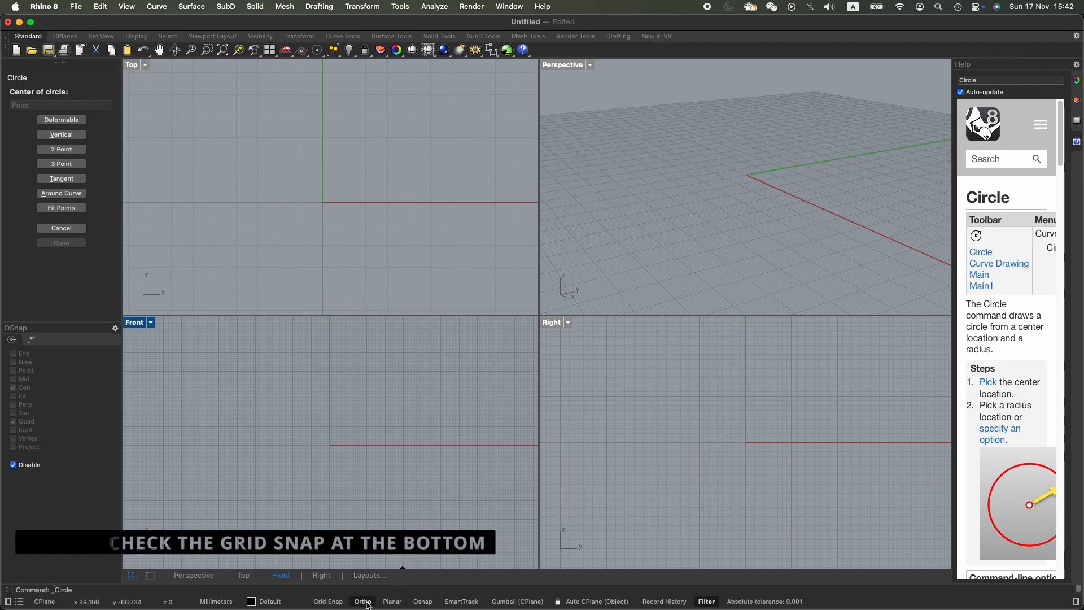
{"action": "left_click", "coordinate": [333, 602]}
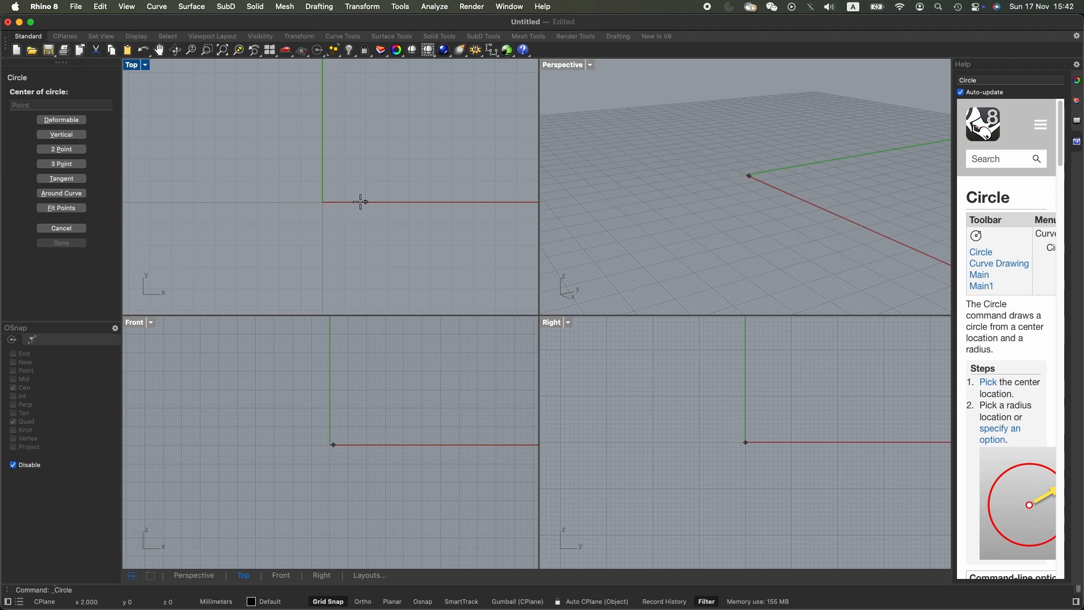
{"action": "left_click", "coordinate": [324, 203]}
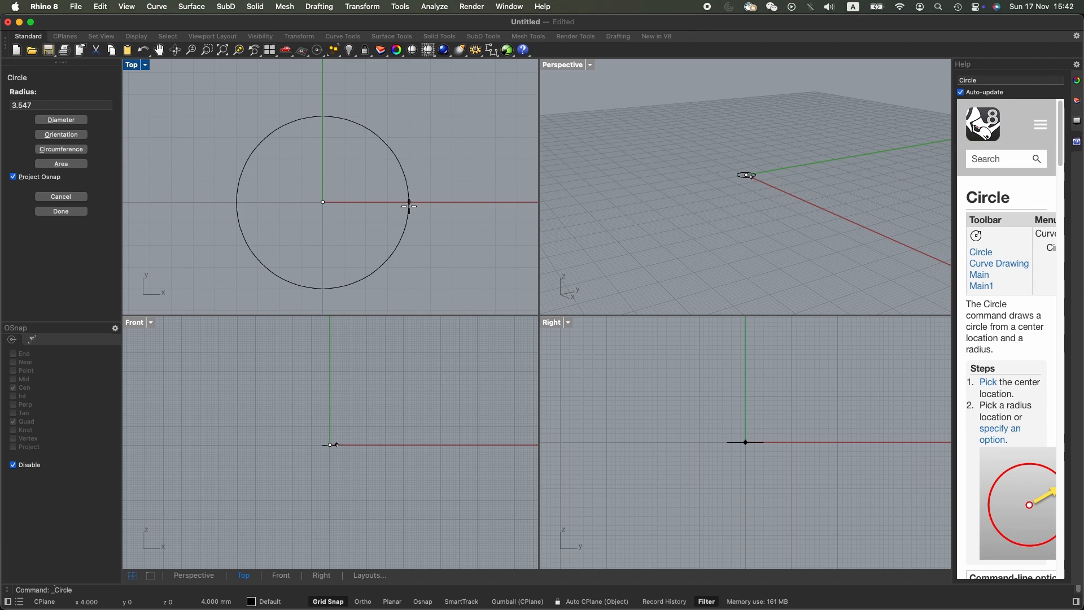
{"action": "type", "text": "30"}
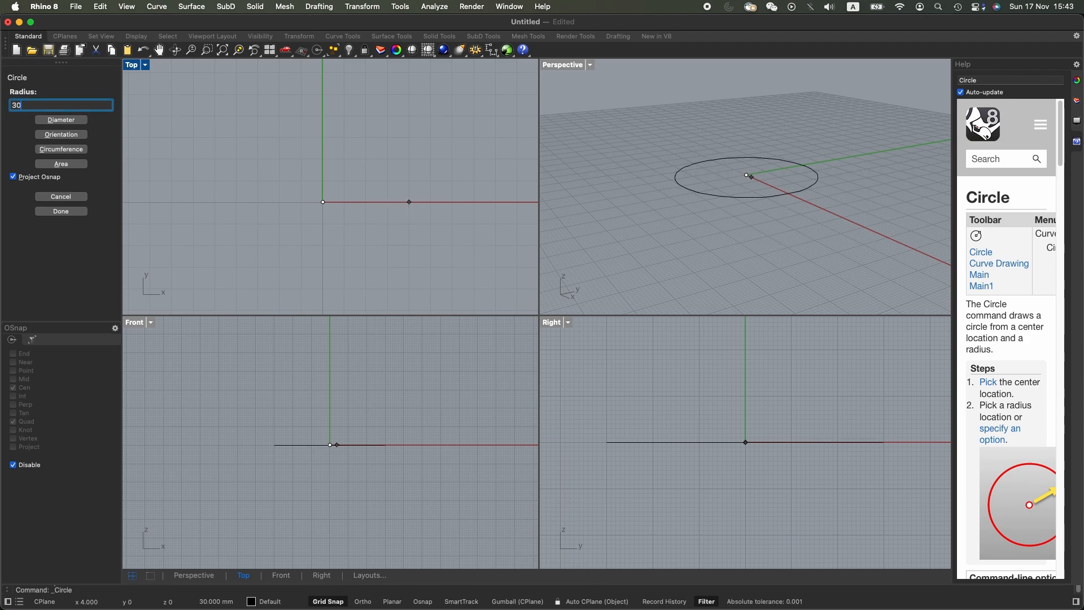
{"action": "key", "text": "Return"}
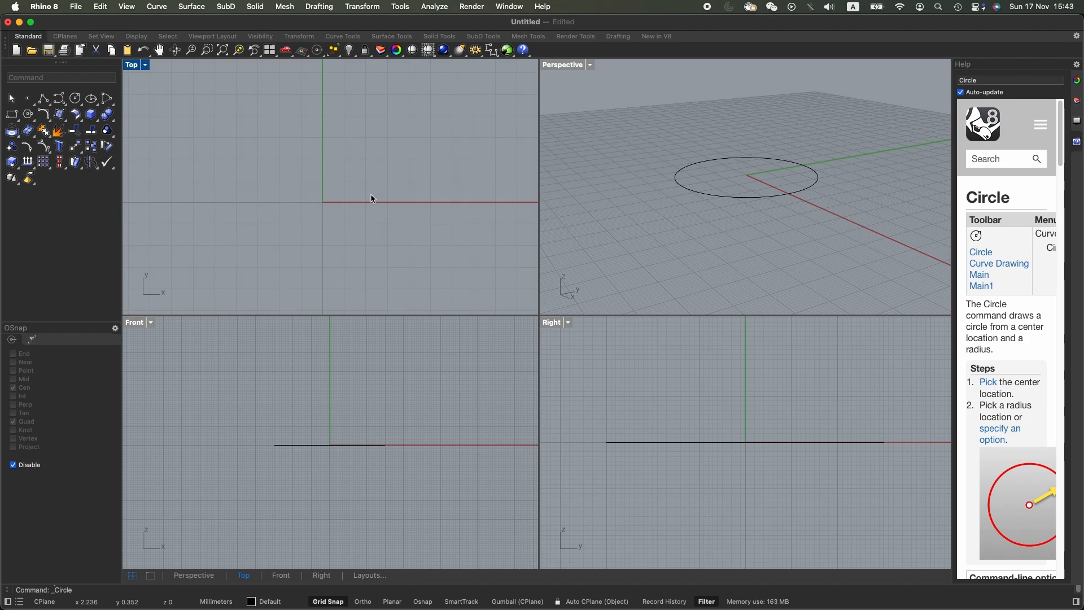
Measure the circle's diameter, then deselect the circle.
{"action": "scroll", "coordinate": [372, 198], "scroll_direction": "down", "scroll_amount": 5}
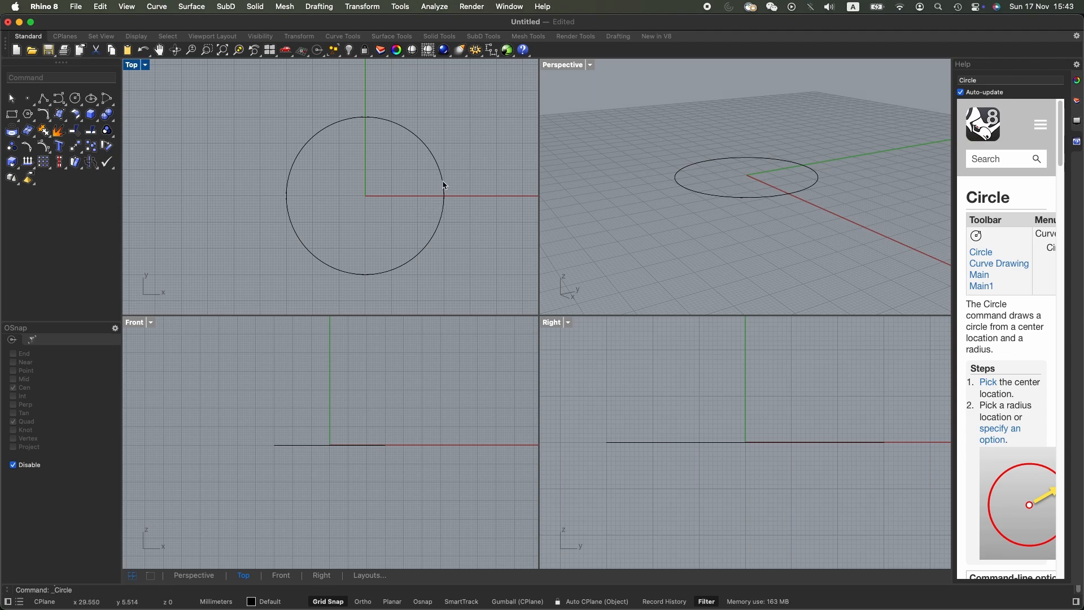
{"action": "left_click", "coordinate": [443, 185]}
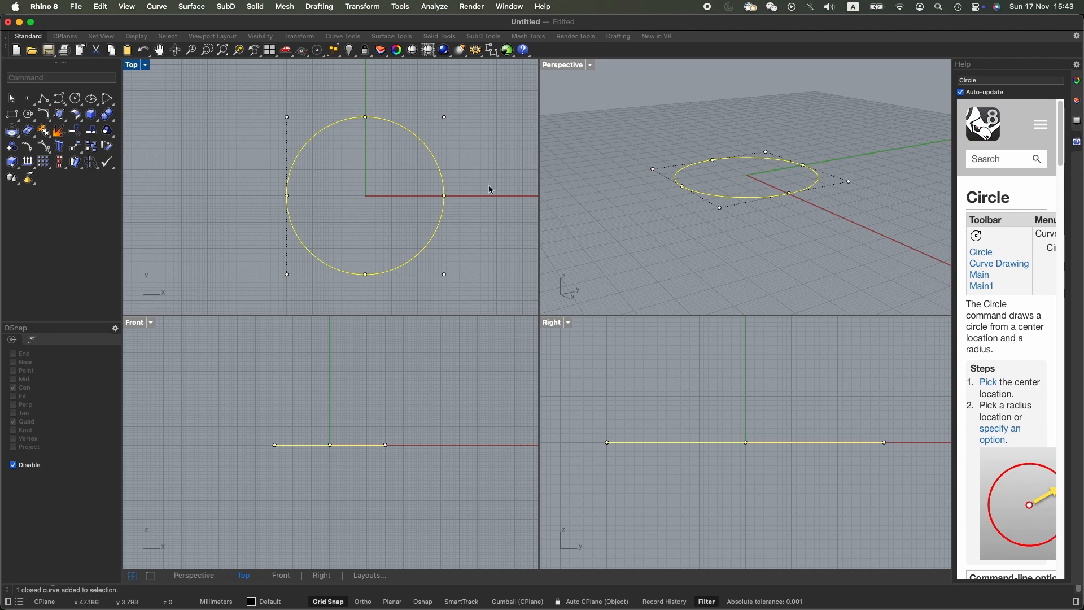
{"action": "left_click", "coordinate": [440, 11]}
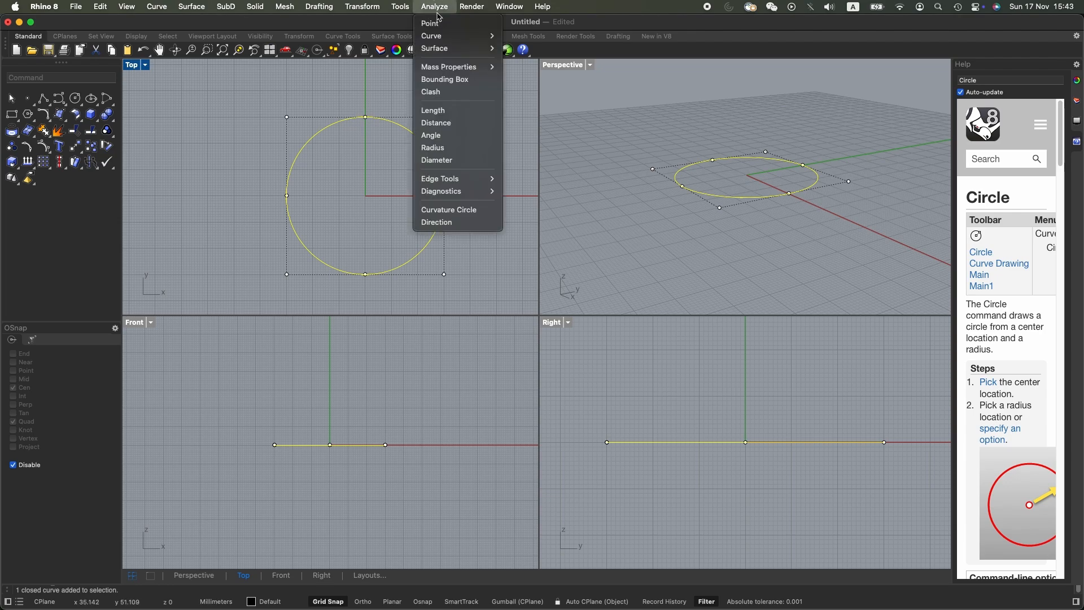
{"action": "left_click", "coordinate": [447, 160]}
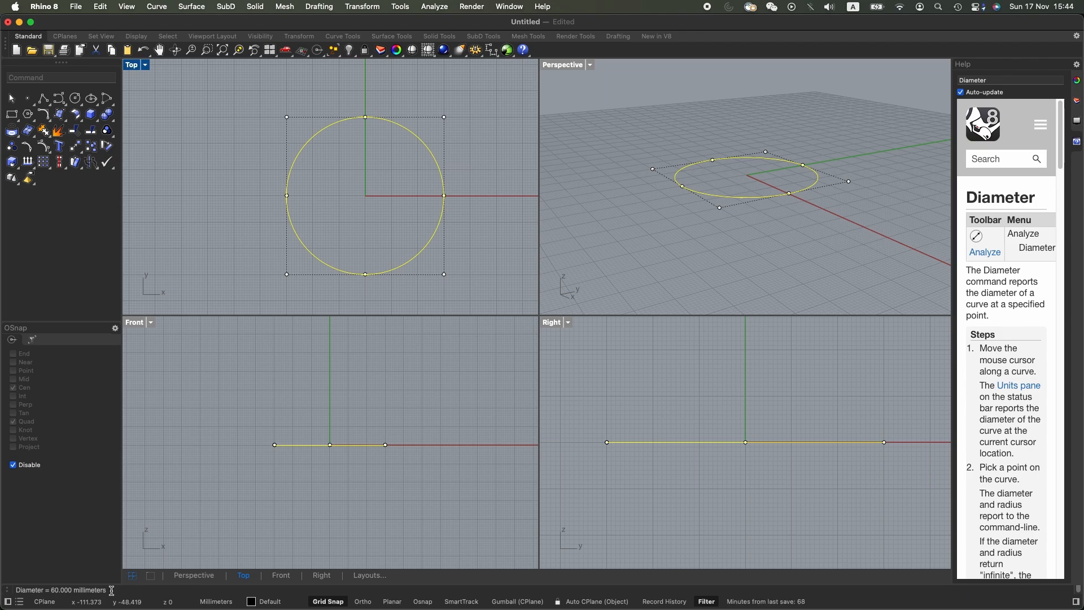
{"action": "key", "text": "Escape"}
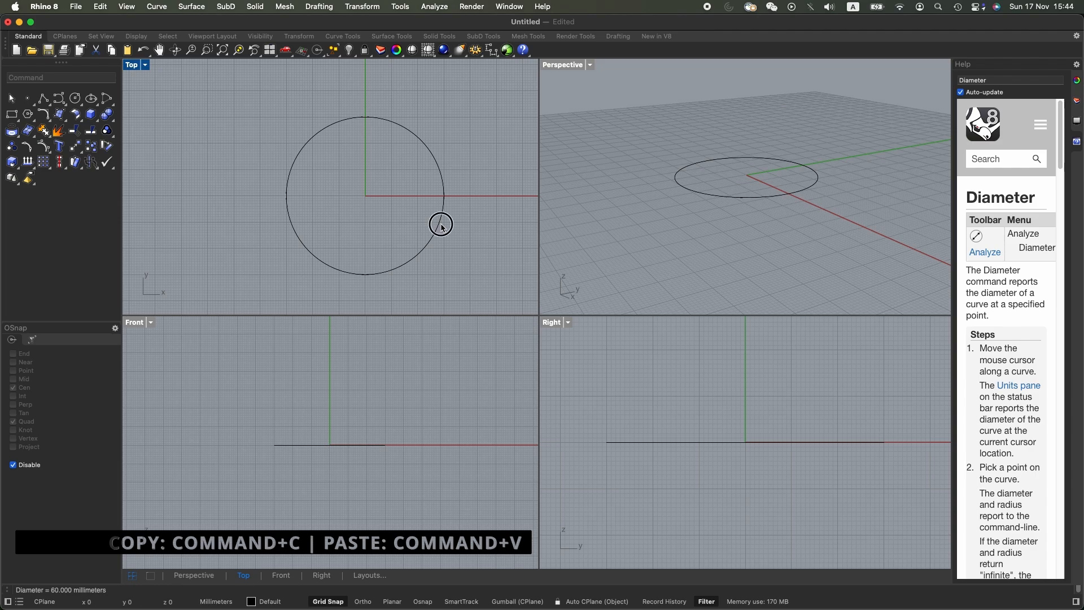
Copy the circle and paste the duplicate in place over the original.
{"action": "left_click", "coordinate": [441, 225]}
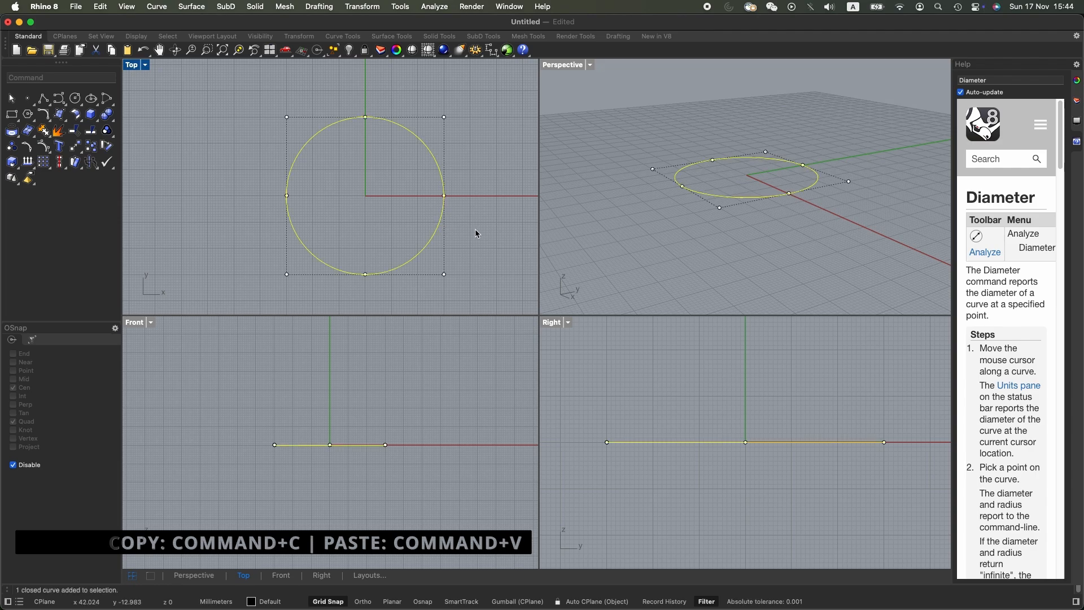
{"action": "key", "text": "super+c"}
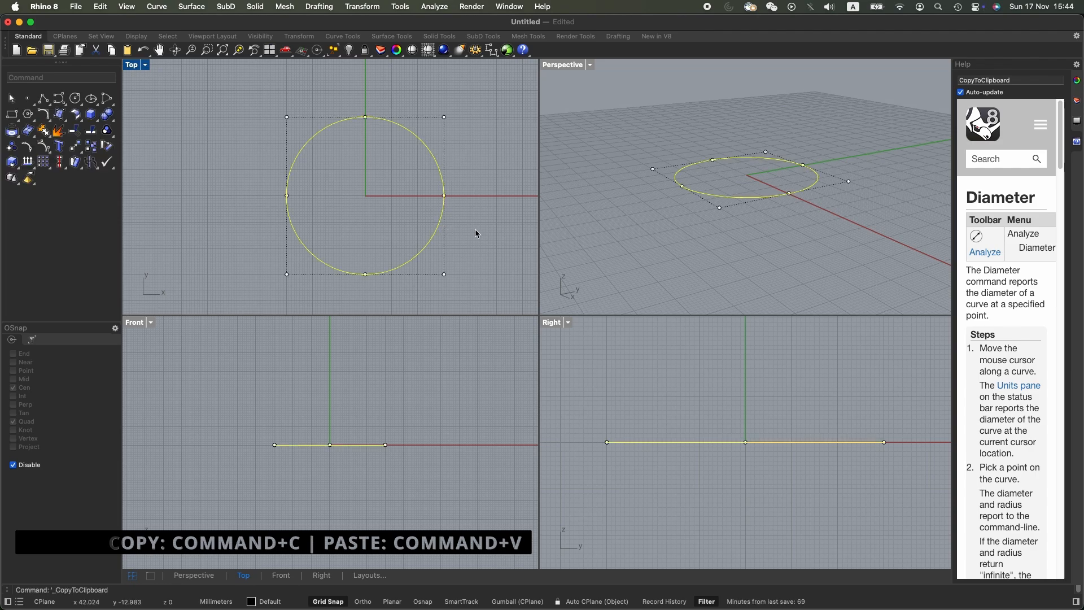
{"action": "key", "text": "super+v"}
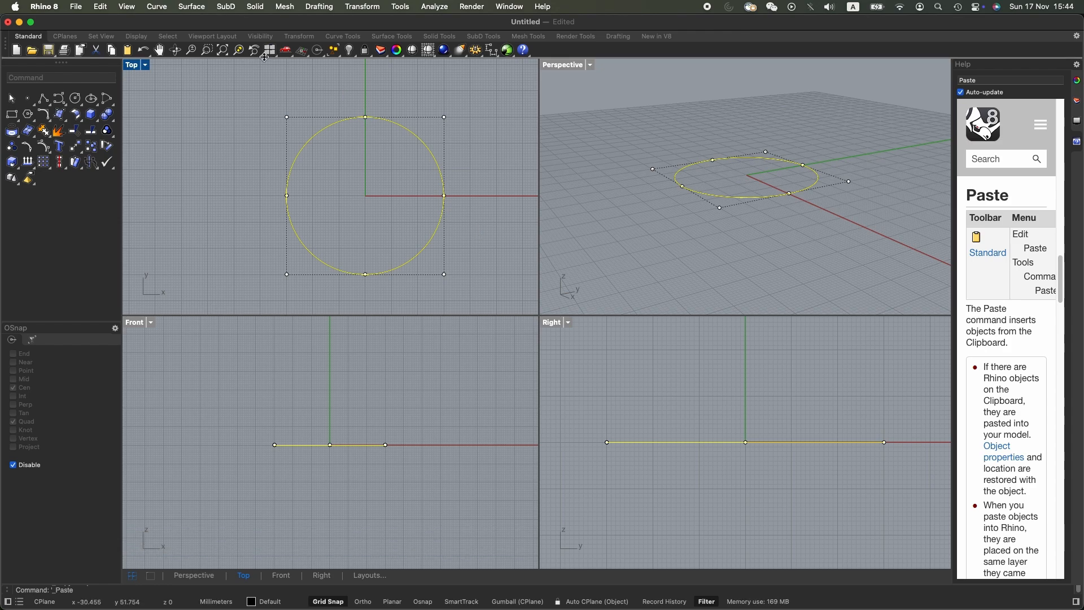
{"action": "left_click", "coordinate": [99, 8]}
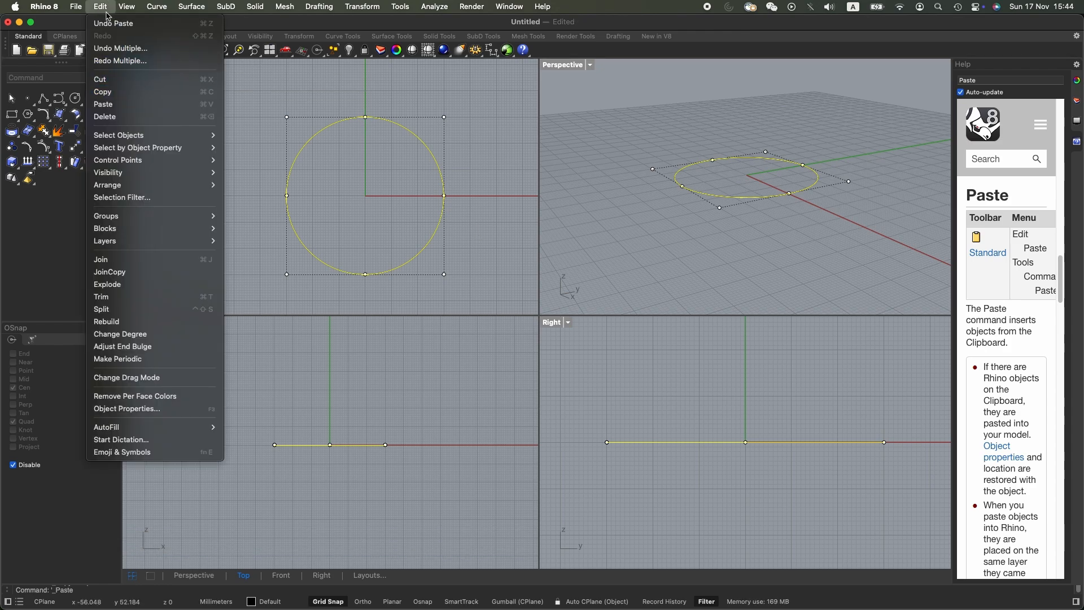
{"action": "left_click", "coordinate": [364, 90]}
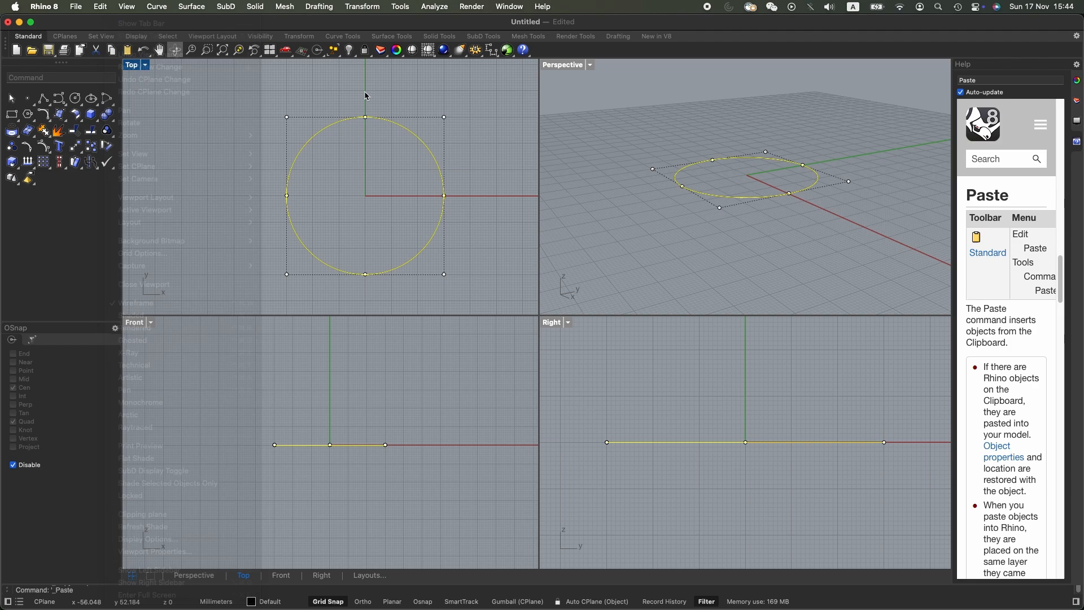
{"action": "left_click", "coordinate": [458, 171]}
Move one of the two overlapping circles 30 mm straight up in the Front view, constrained orthogonally.
{"action": "left_click", "coordinate": [443, 176]}
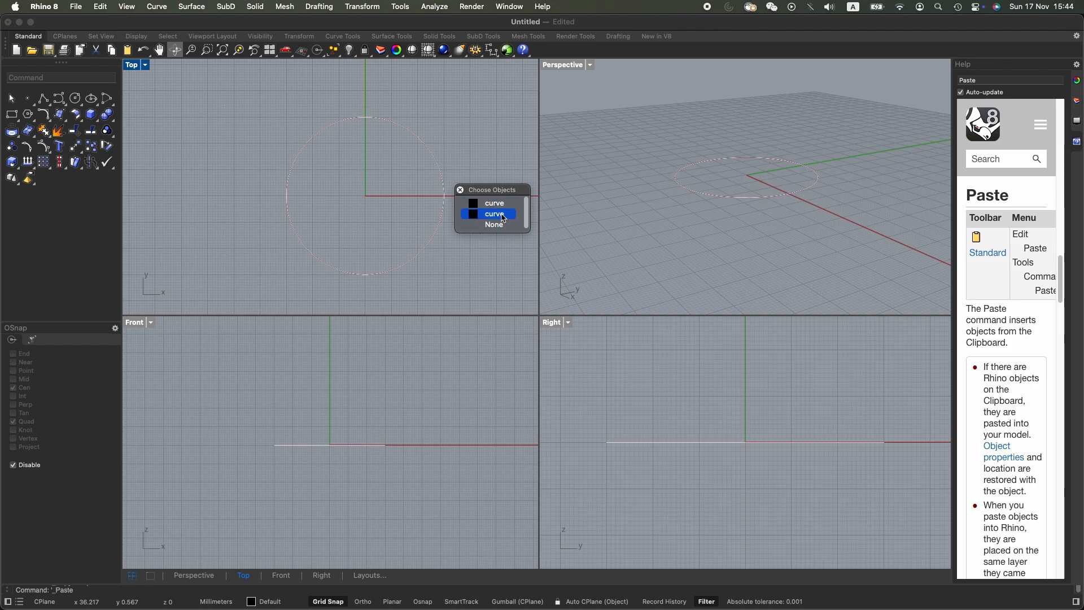
{"action": "left_click", "coordinate": [495, 214]}
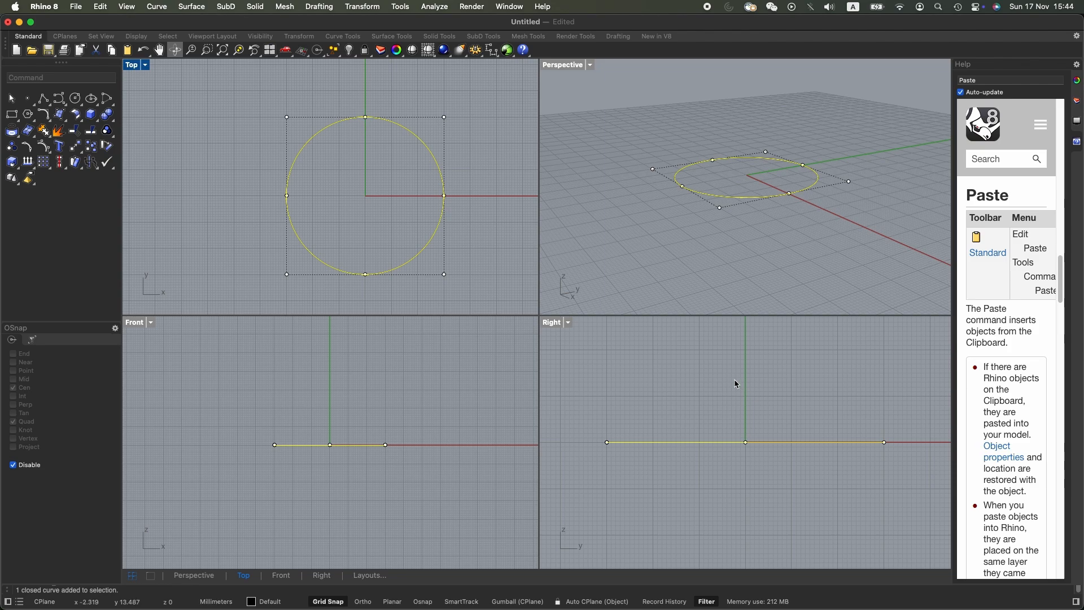
{"action": "type", "text": "Move"}
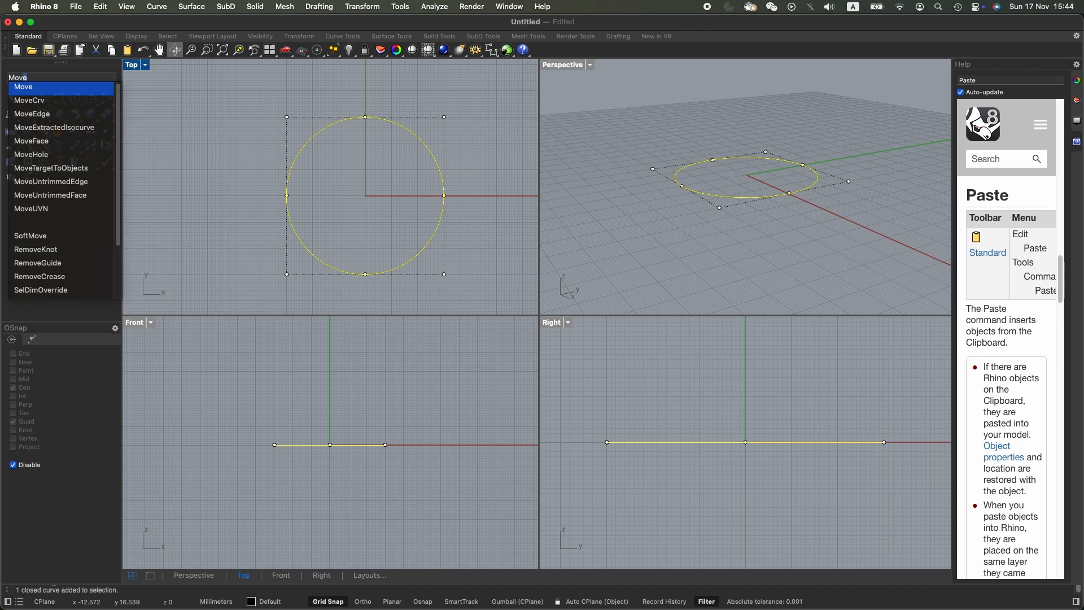
{"action": "key", "text": "Return"}
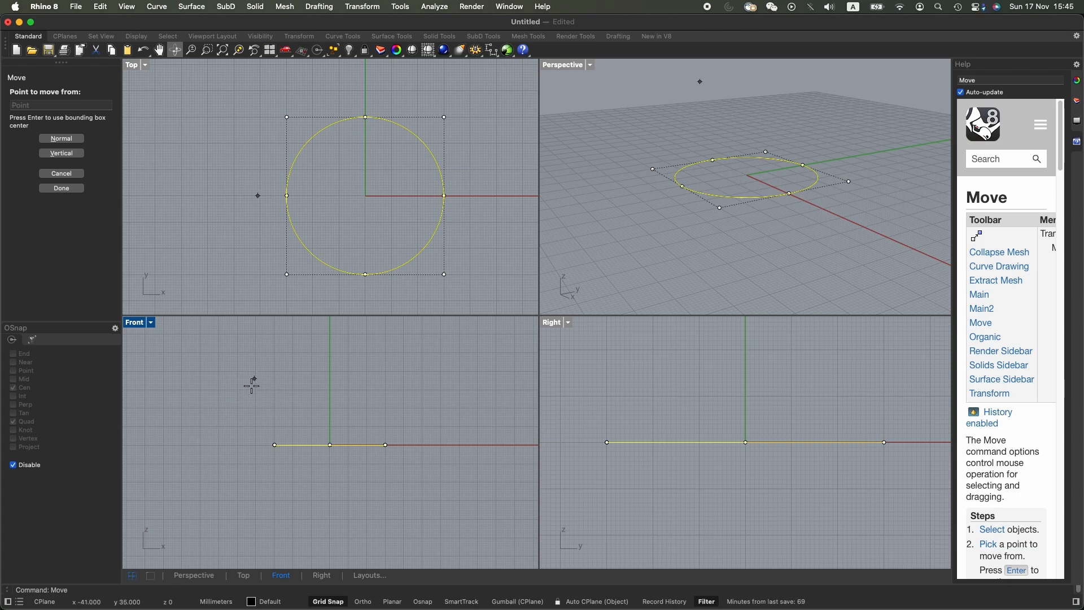
{"action": "scroll", "coordinate": [252, 386], "scroll_direction": "up", "scroll_amount": 5}
{"action": "left_click", "coordinate": [234, 434]}
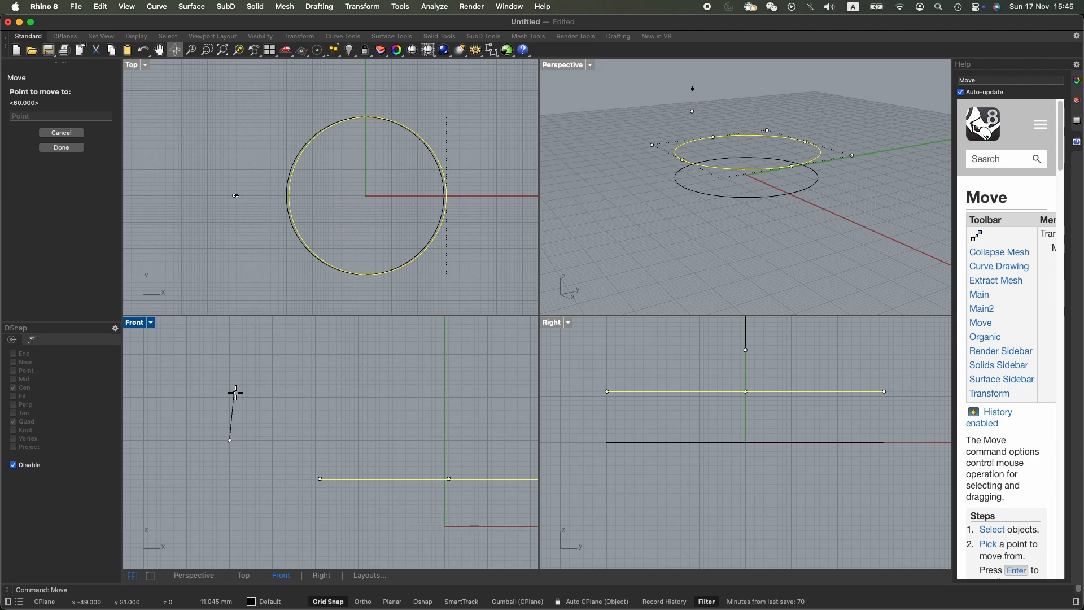
{"action": "type", "text": "30"}
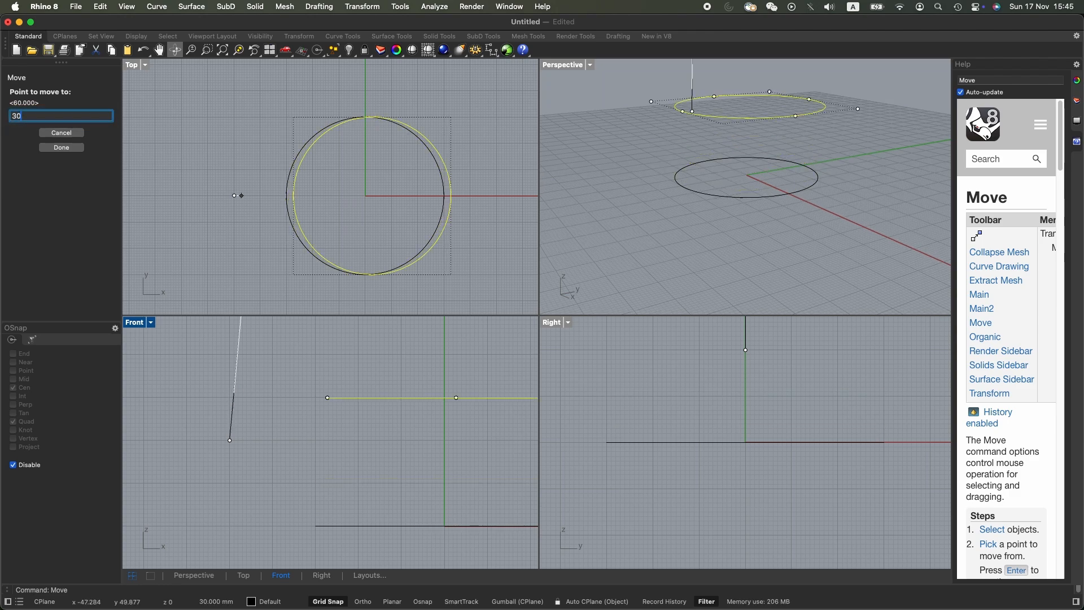
{"action": "key", "text": "Return"}
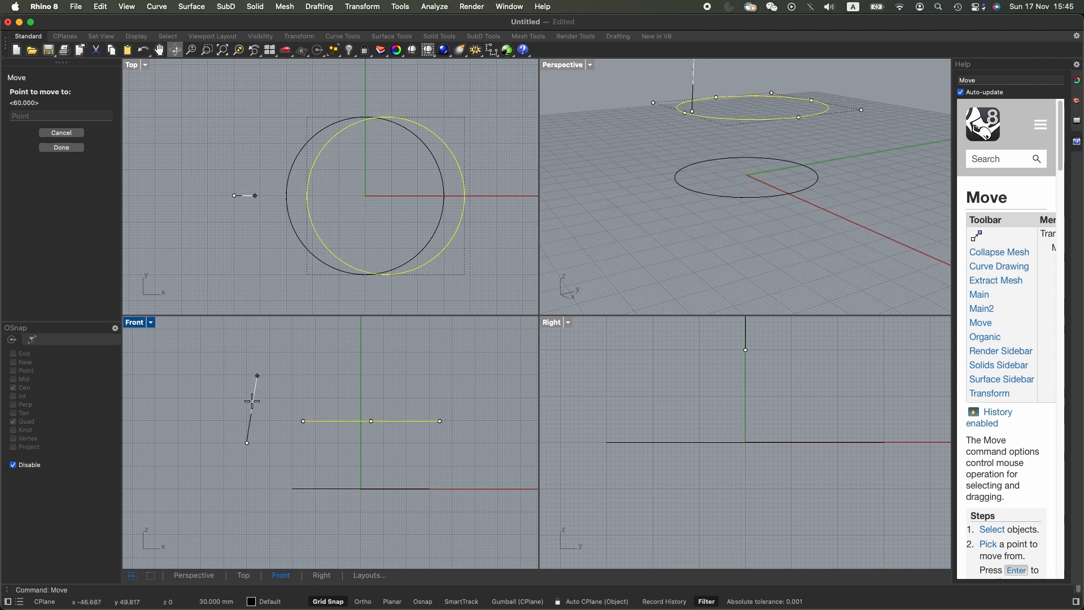
{"action": "scroll", "coordinate": [247, 383], "scroll_direction": "up", "scroll_amount": 2}
{"action": "scroll", "coordinate": [248, 383], "scroll_direction": "up", "scroll_amount": 3}
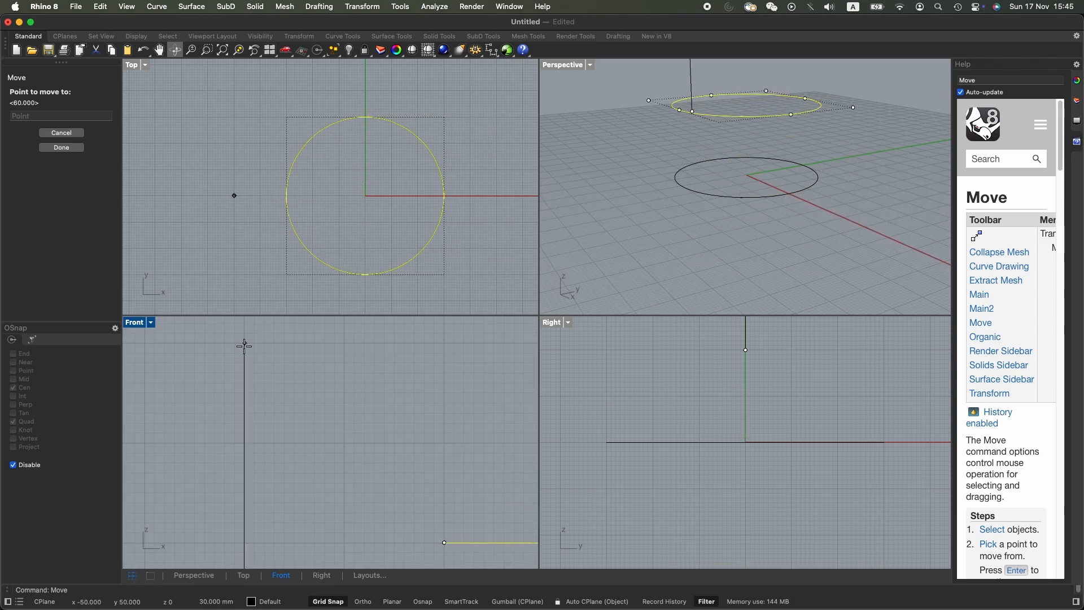
{"action": "scroll", "coordinate": [244, 398], "scroll_direction": "down", "scroll_amount": 3}
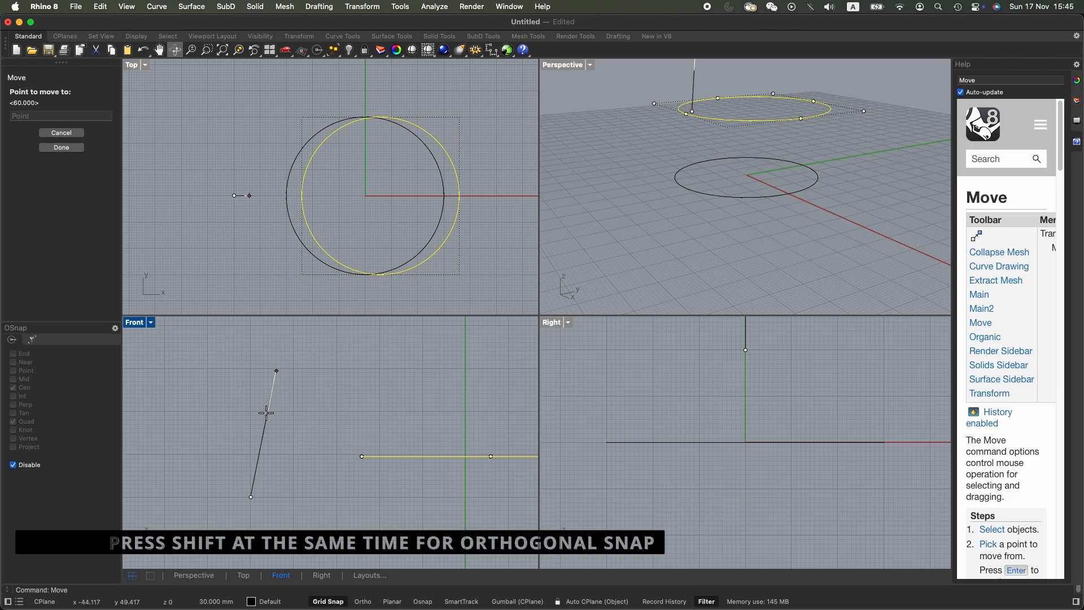
{"action": "key", "text": "shift"}
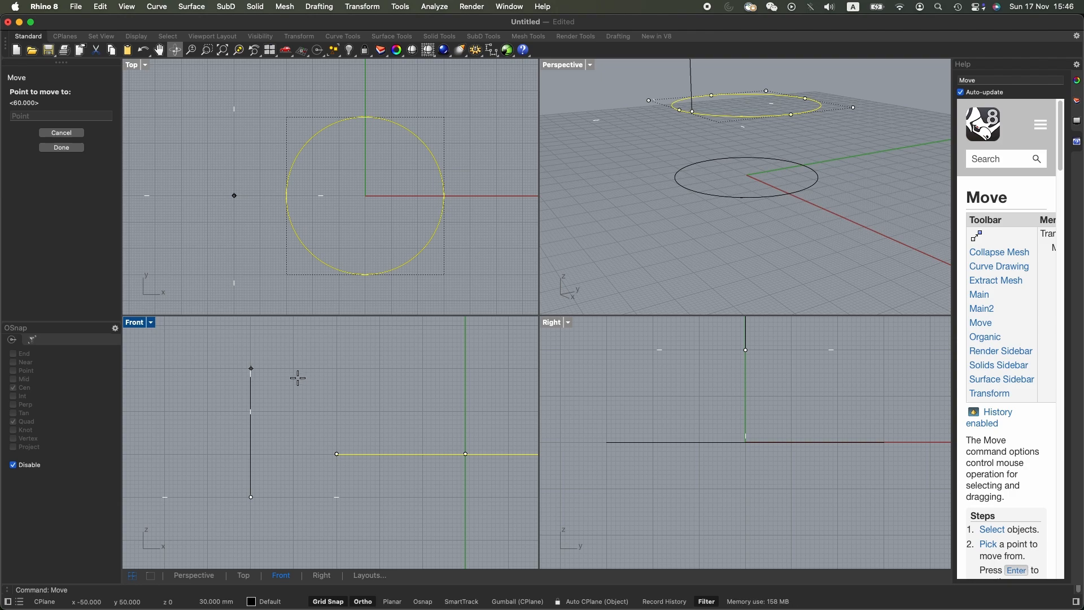
{"action": "key", "text": "Escape"}
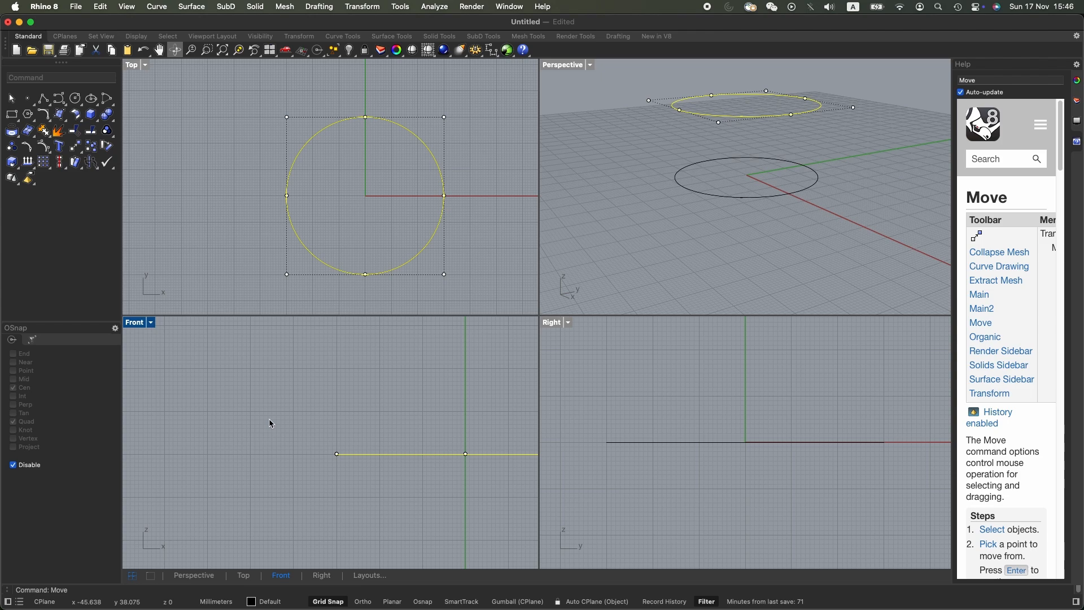
{"action": "scroll", "coordinate": [269, 420], "scroll_direction": "down", "scroll_amount": 5}
{"action": "scroll", "coordinate": [269, 418], "scroll_direction": "up", "scroll_amount": 3}
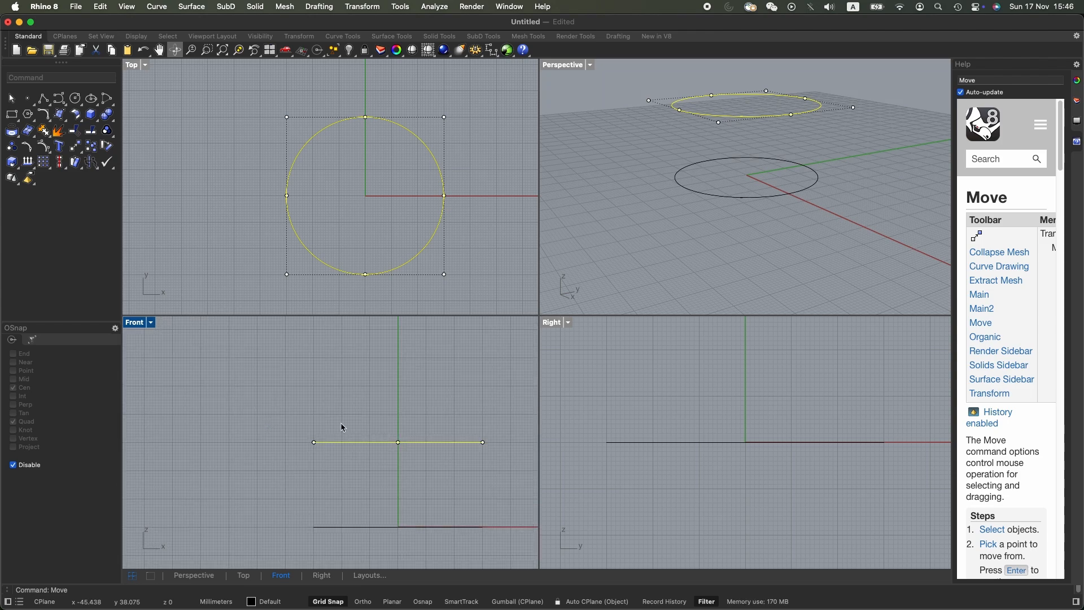
{"action": "scroll", "coordinate": [568, 425], "scroll_direction": "down", "scroll_amount": 5}
{"action": "right_click_drag", "start_coordinate": [598, 389], "coordinate": [673, 418]}
{"action": "left_click", "coordinate": [817, 248]}
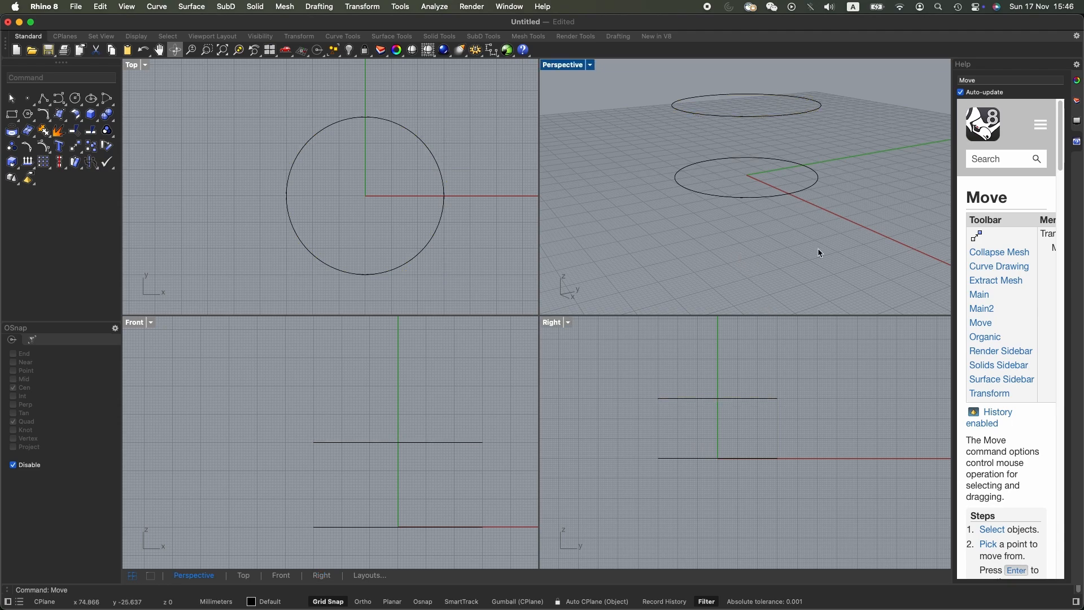
{"action": "right_click_drag", "start_coordinate": [817, 249], "coordinate": [700, 264]}
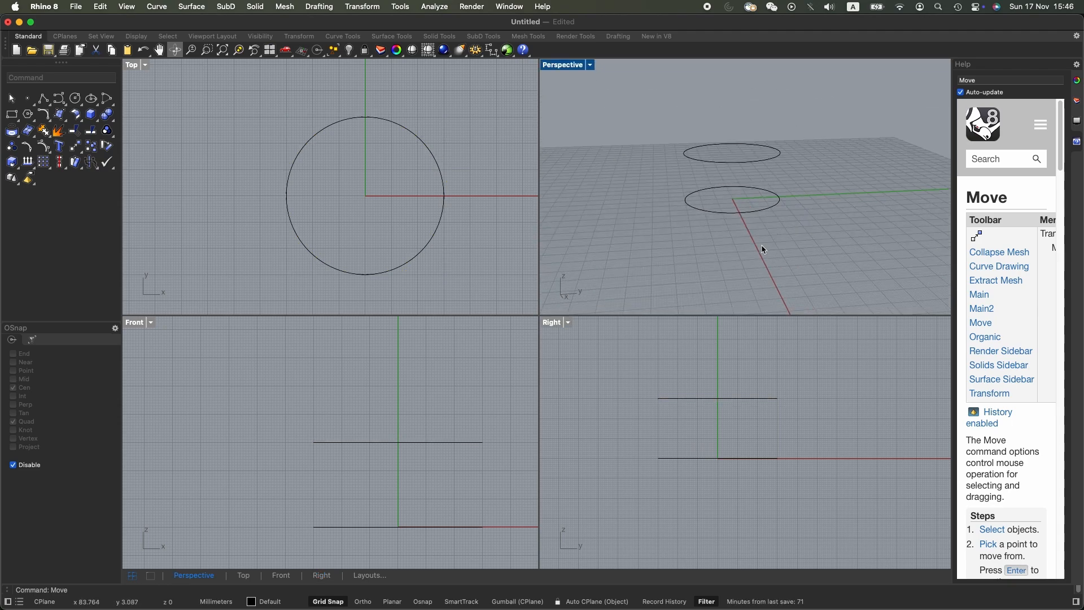
Select the raised circle in the Perspective view and paste a duplicate in place over it.
{"action": "right_click_drag", "start_coordinate": [769, 249], "coordinate": [769, 280], "text": "shift"}
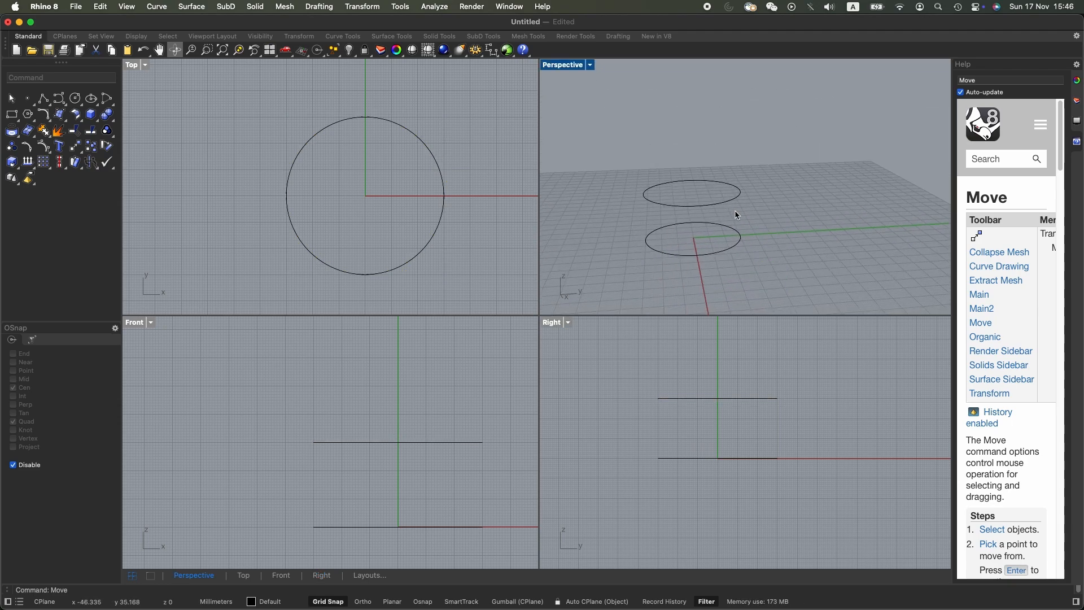
{"action": "left_click", "coordinate": [722, 205]}
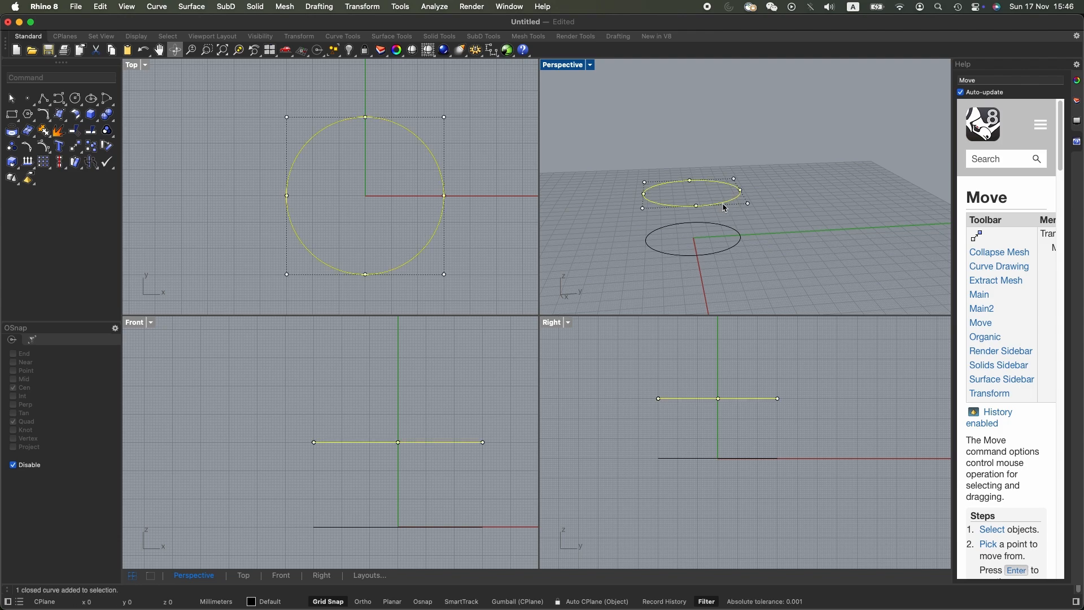
{"action": "key", "text": "super+v"}
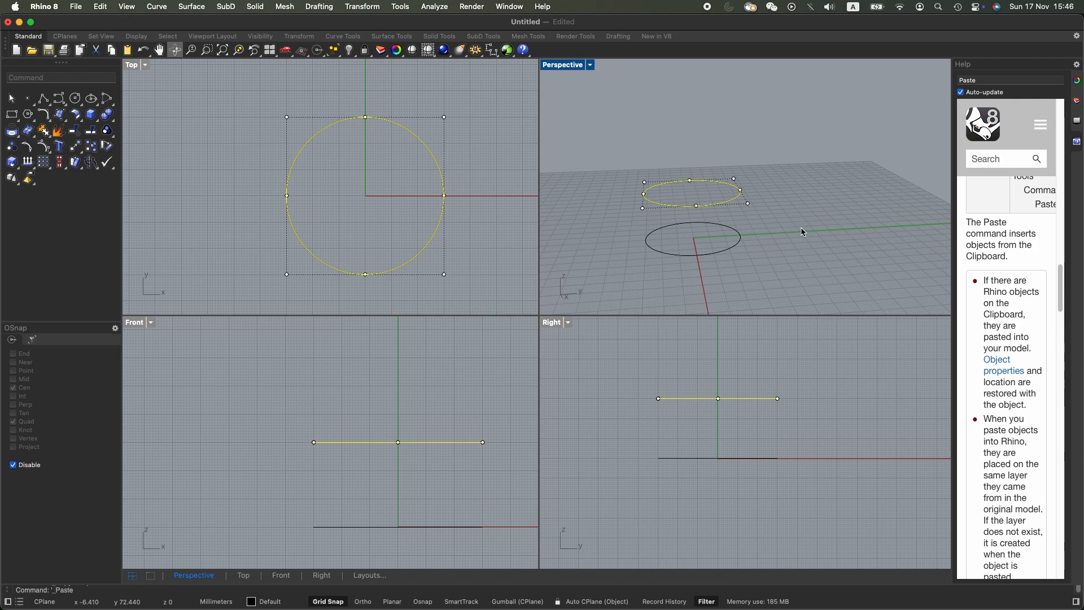
Move the selected circle 30 mm straight up in the Right view, constrained orthogonally, and deselect it.
{"action": "type", "text": "move"}
{"action": "key", "text": "Return"}
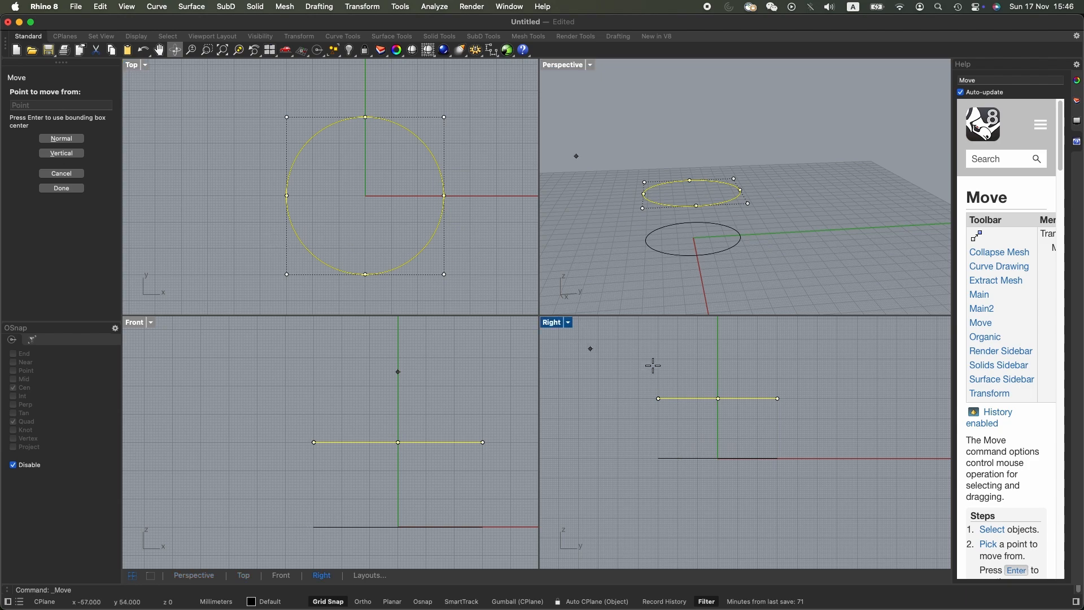
{"action": "left_click", "coordinate": [819, 416]}
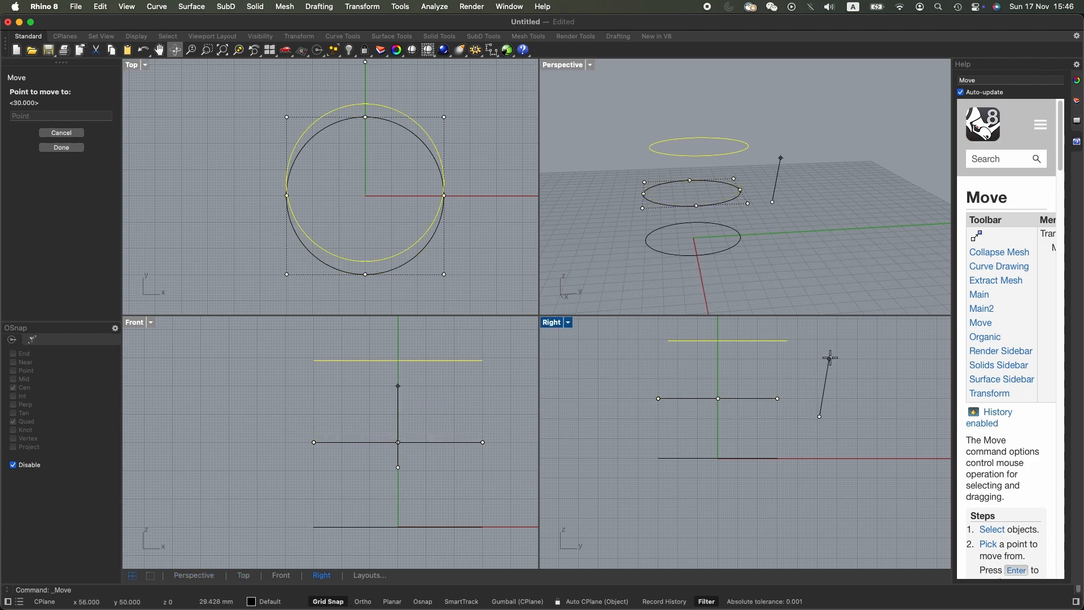
{"action": "type", "text": "30"}
{"action": "key", "text": "Return"}
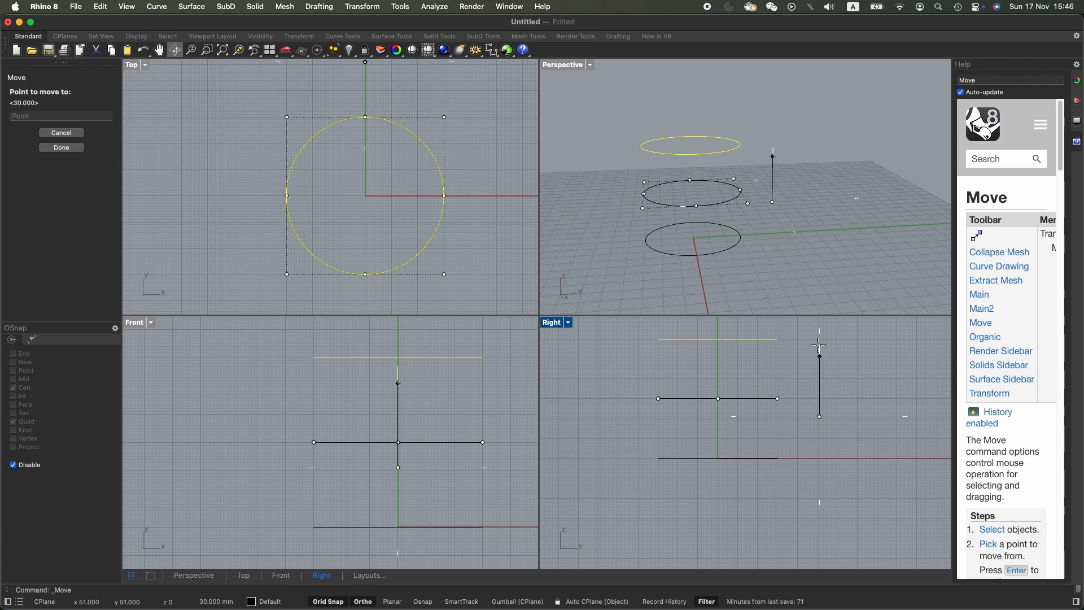
{"action": "left_click", "coordinate": [818, 345]}
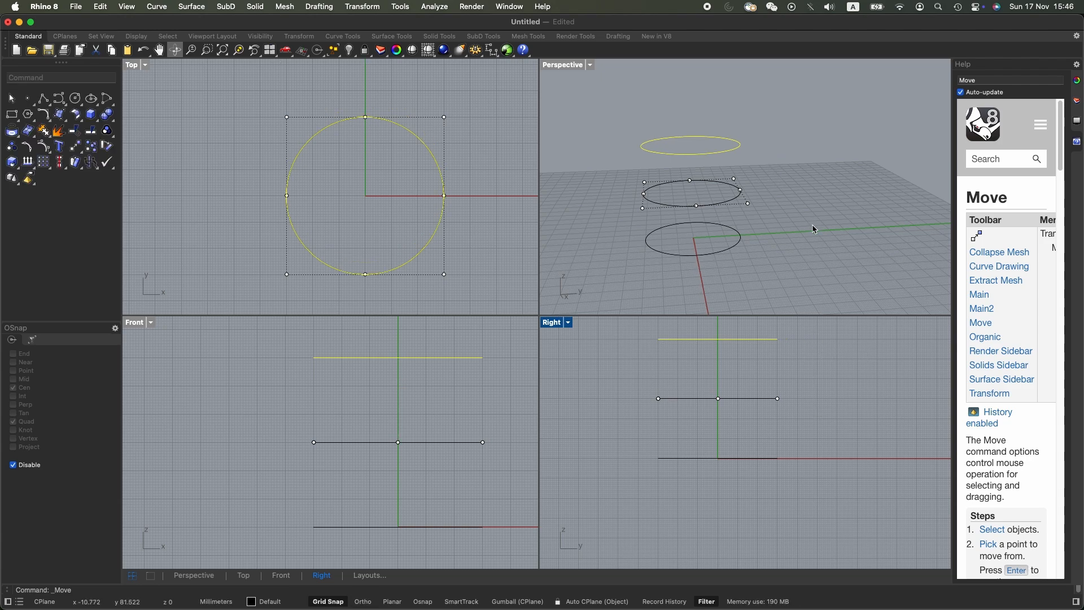
{"action": "left_click", "coordinate": [830, 251]}
{"action": "right_click_drag", "start_coordinate": [835, 278], "coordinate": [745, 260]}
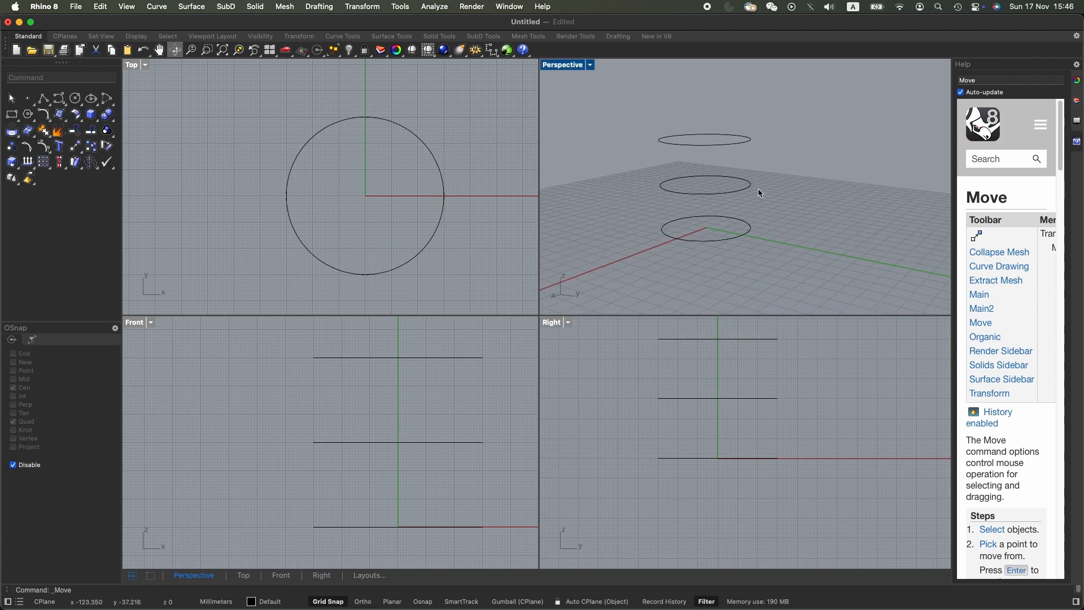
Start scaling the middle circle and enable object snaps with only Cen active.
{"action": "mouse_move", "coordinate": [777, 221]}
{"action": "right_mouse_down"}
{"action": "mouse_move", "coordinate": [823, 235]}
{"action": "mouse_move", "coordinate": [778, 215]}
{"action": "right_mouse_up"}
{"action": "left_click", "coordinate": [742, 196]}
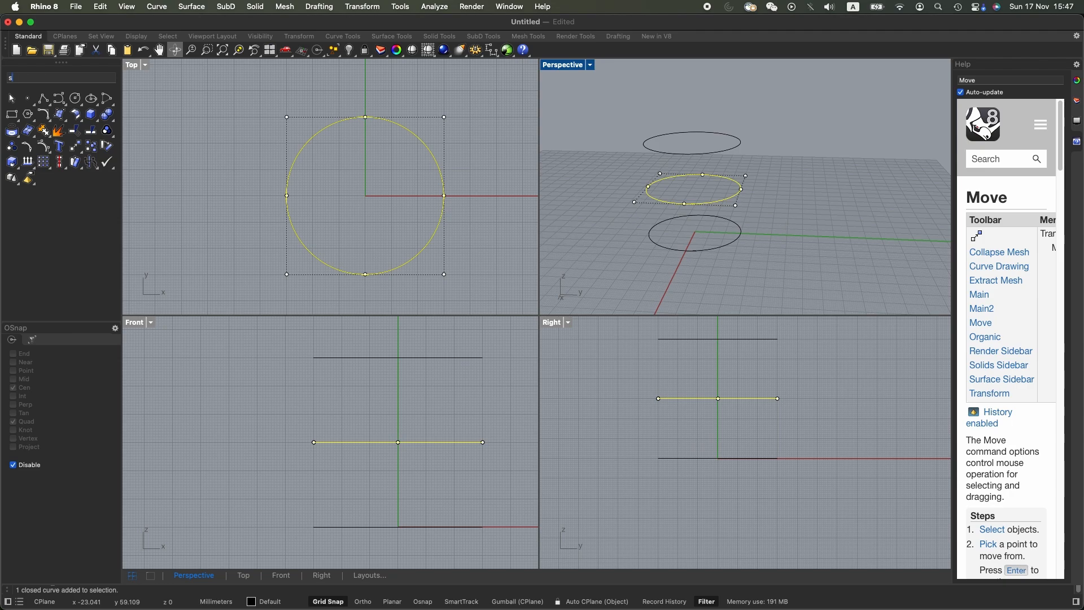
{"action": "type", "text": "Scale"}
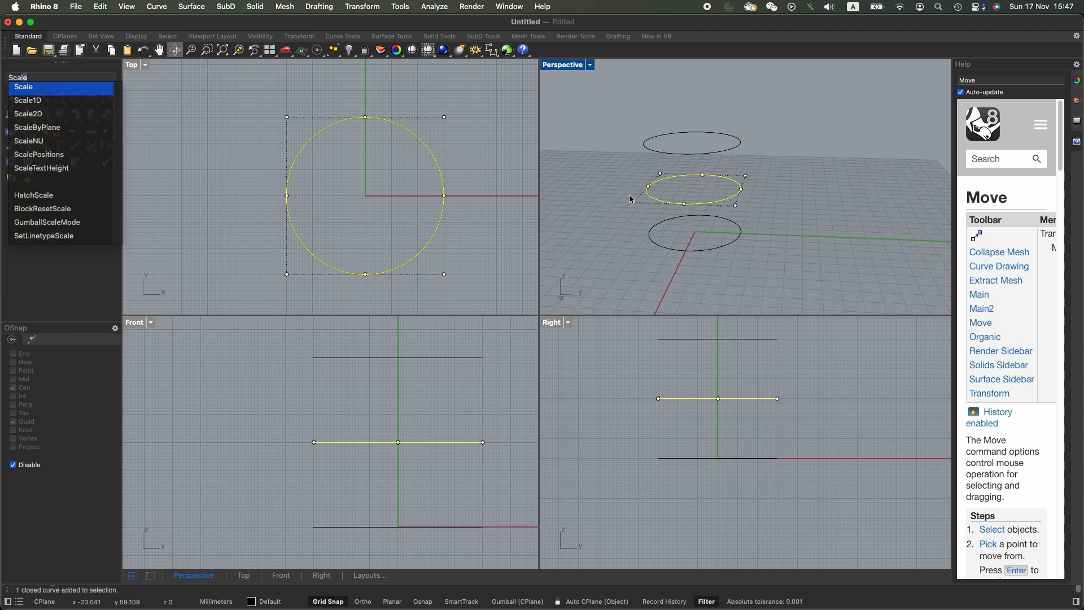
{"action": "left_click", "coordinate": [50, 88]}
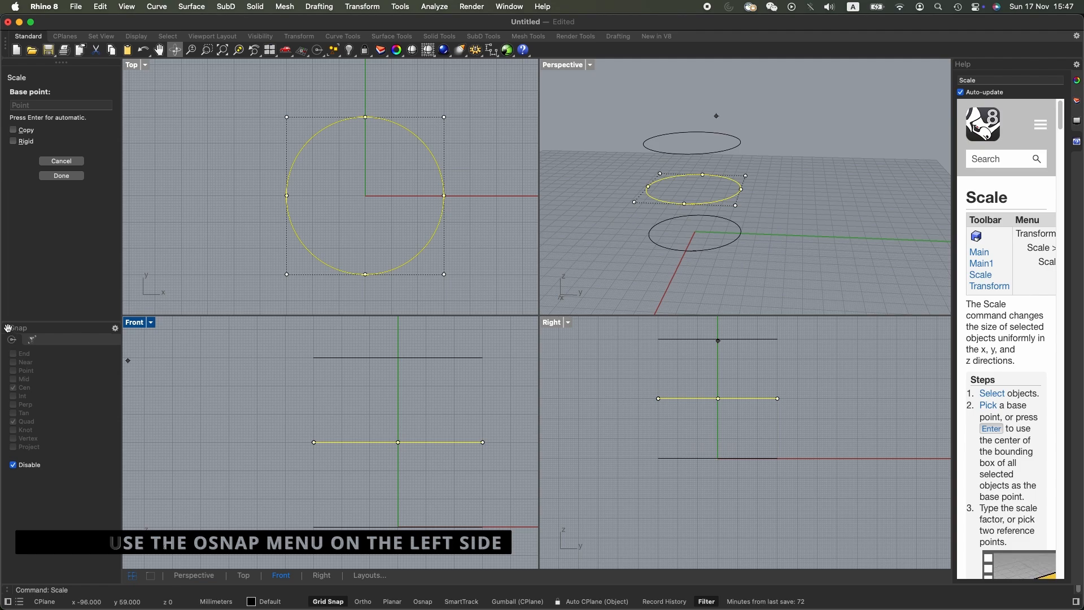
{"action": "left_click", "coordinate": [16, 465]}
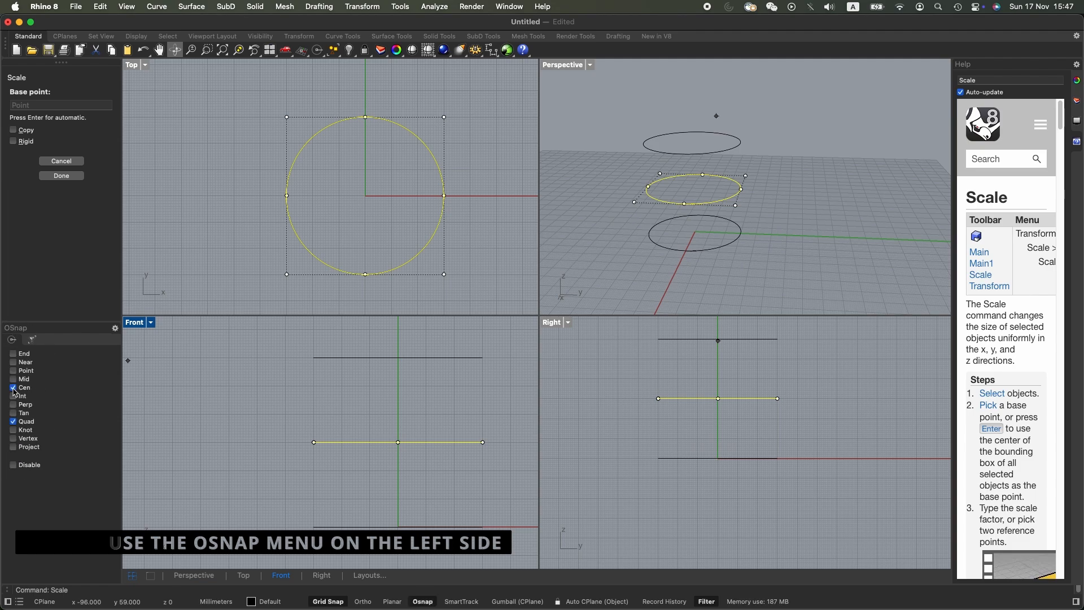
{"action": "left_click", "coordinate": [13, 389]}
{"action": "left_click", "coordinate": [13, 387]}
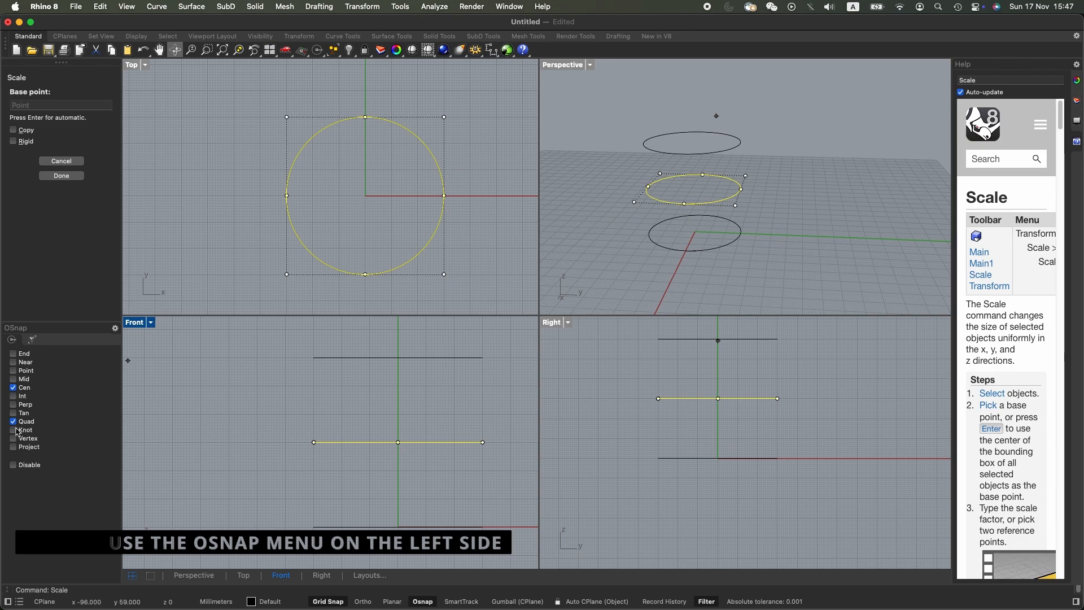
{"action": "left_click", "coordinate": [14, 423]}
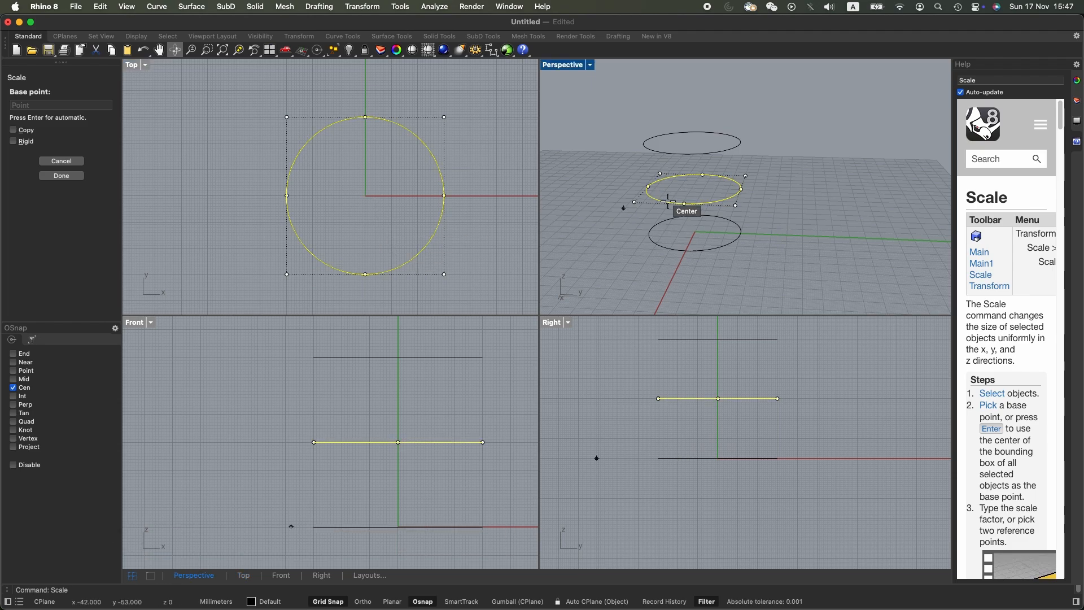
Enable Near and Quad snaps and scale the middle circle about its centre, from its quadrant out to a 40 mm radius.
{"action": "left_click", "coordinate": [719, 195]}
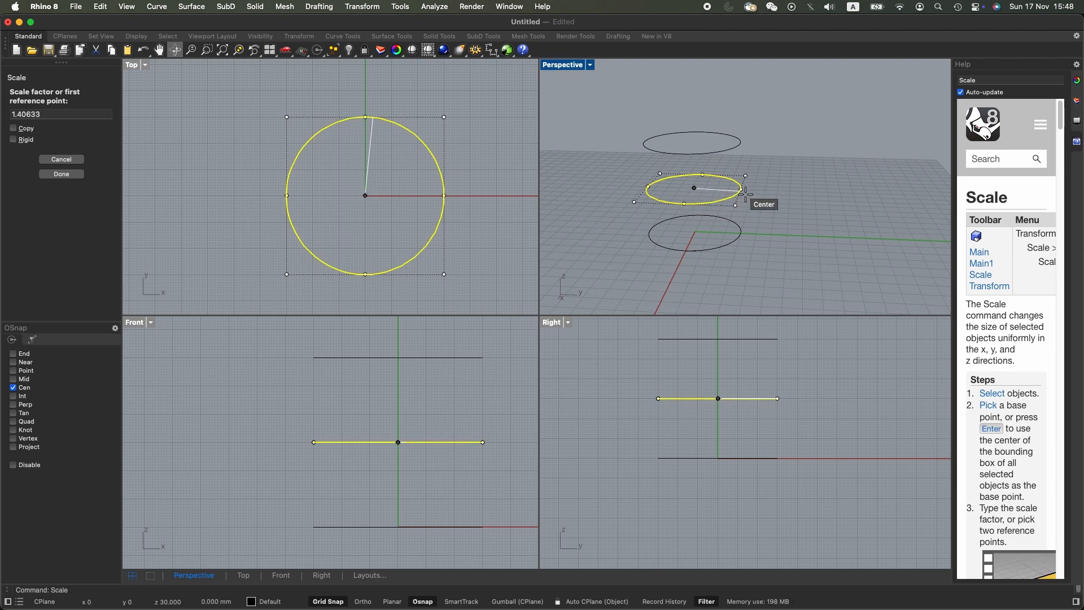
{"action": "left_click", "coordinate": [13, 362]}
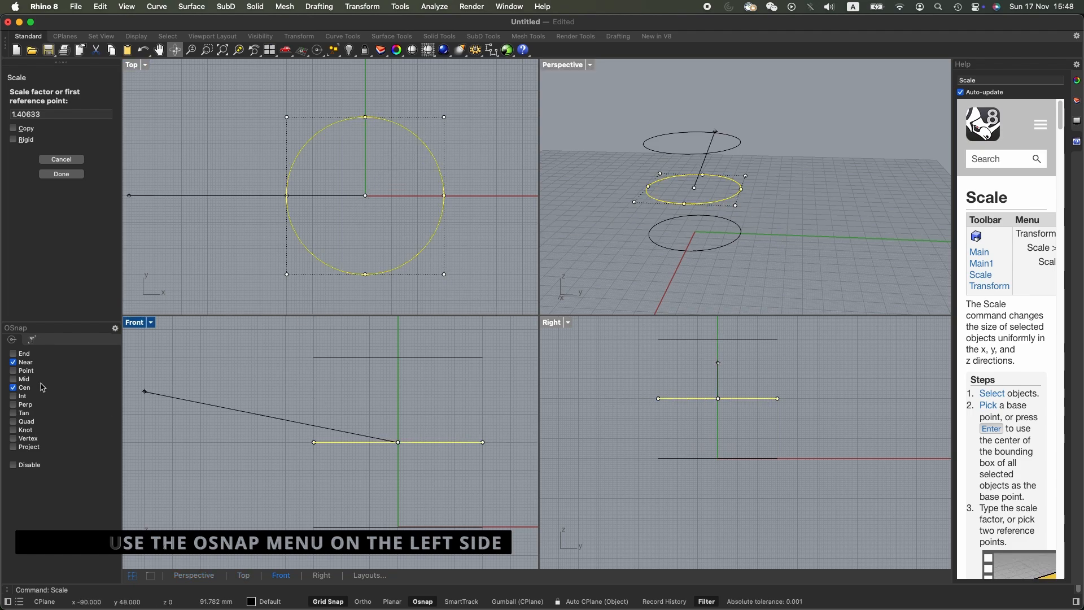
{"action": "left_click", "coordinate": [13, 421]}
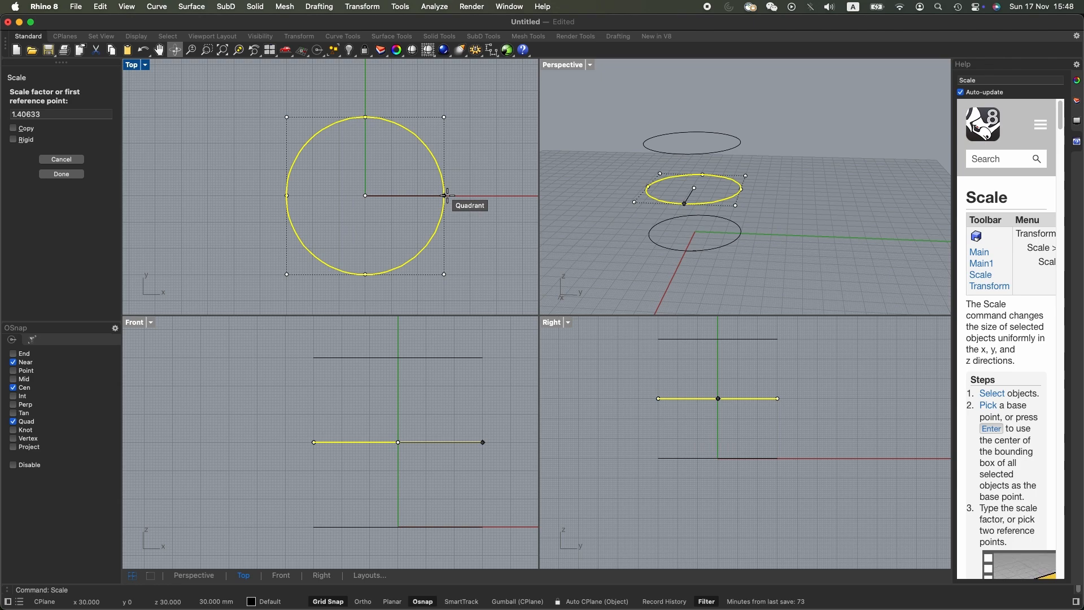
{"action": "left_click", "coordinate": [742, 188]}
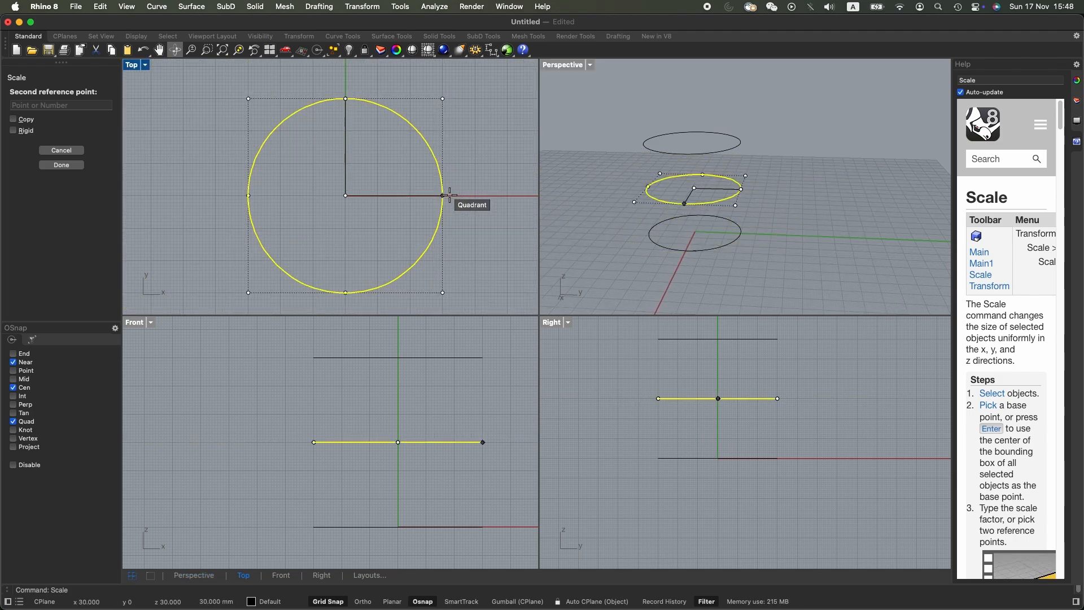
{"action": "scroll", "coordinate": [450, 195], "scroll_direction": "up", "scroll_amount": 3}
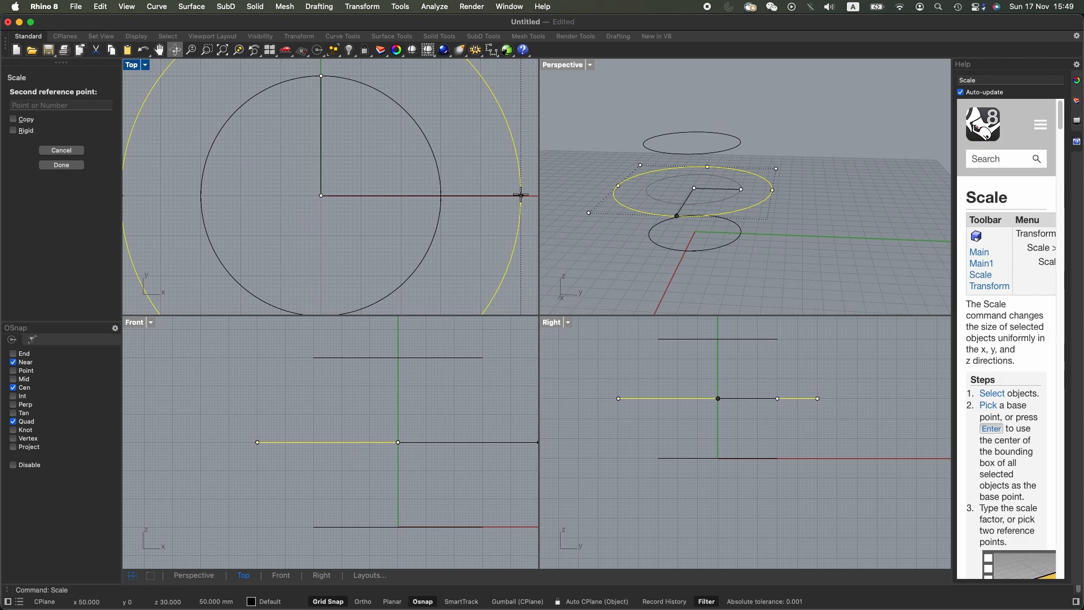
{"action": "left_click", "coordinate": [481, 196]}
{"action": "left_click", "coordinate": [764, 232]}
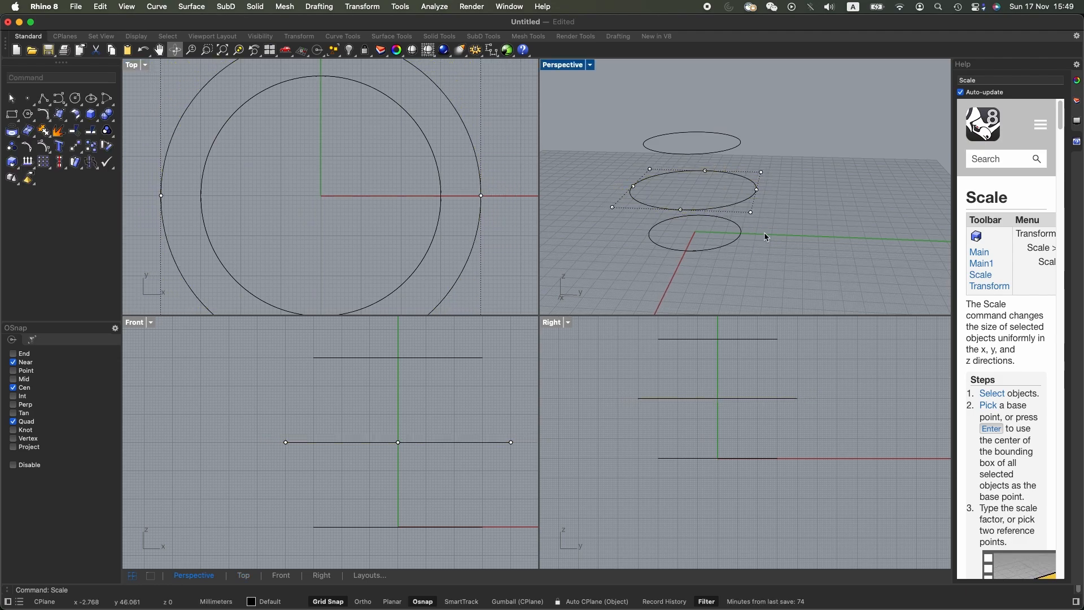
{"action": "right_click_drag", "start_coordinate": [791, 256], "coordinate": [767, 240]}
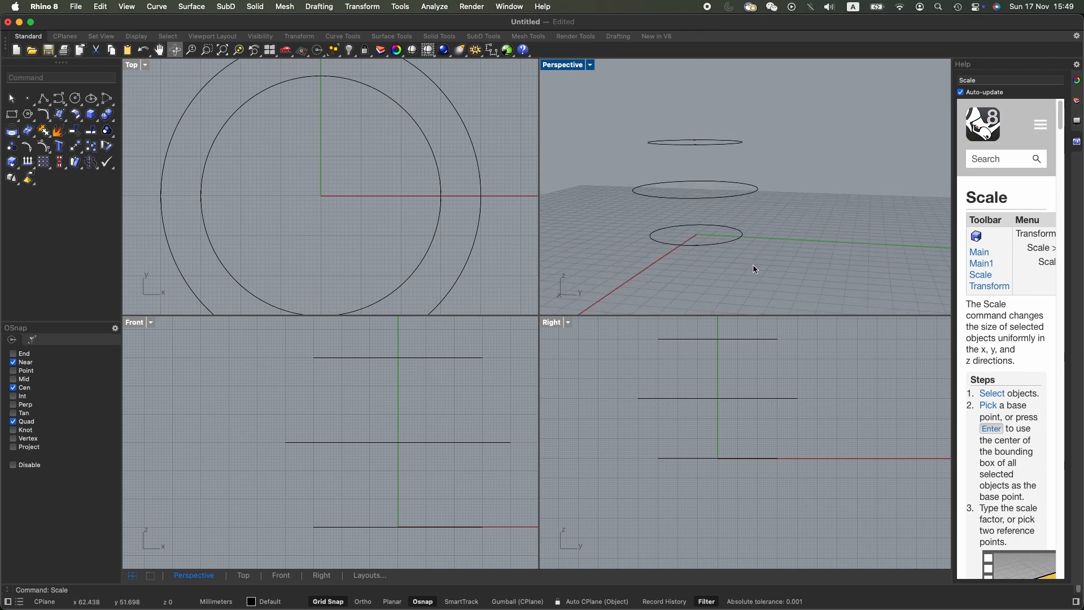
Select the lowest, middle and highest circles one at a time, and clear the selection.
{"action": "left_click", "coordinate": [726, 244]}
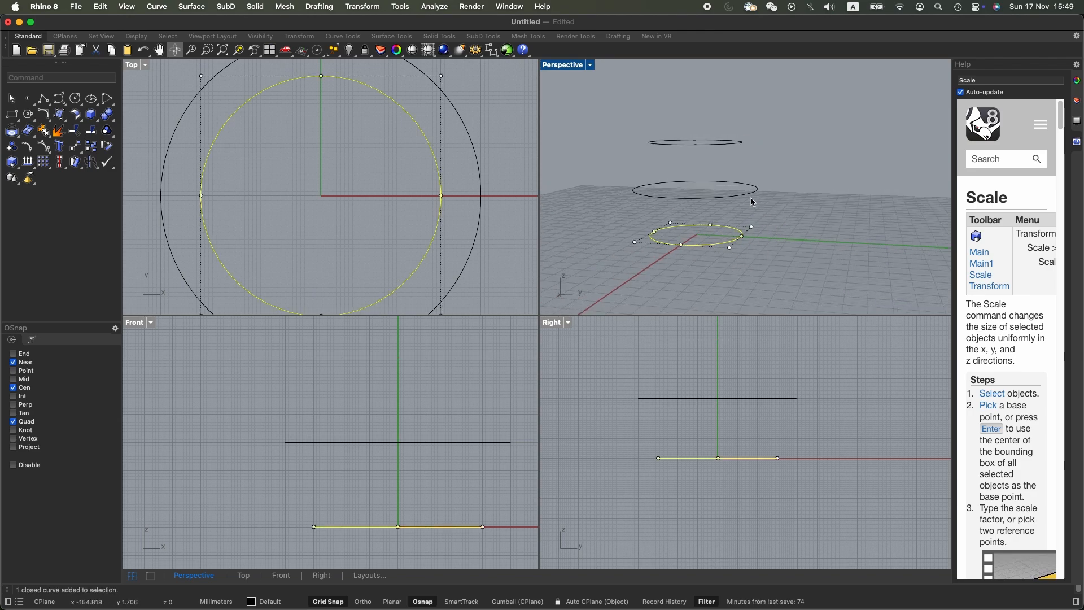
{"action": "left_click", "coordinate": [749, 197]}
{"action": "left_click", "coordinate": [734, 140]}
{"action": "left_click", "coordinate": [798, 189]}
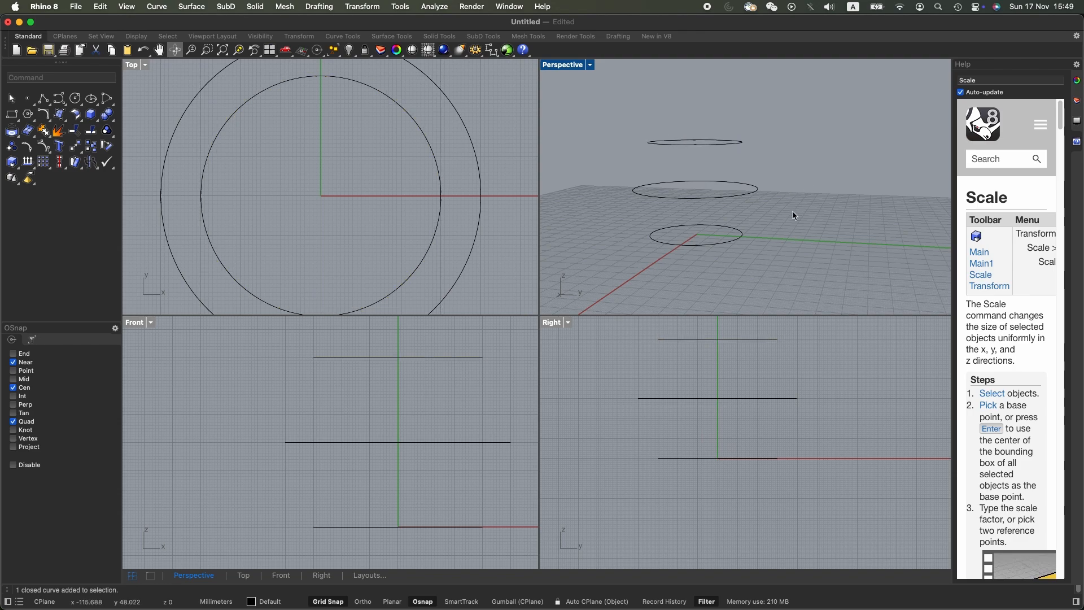
Build up a multiple selection of the three circles in order from lowest to highest, and clear it.
{"action": "left_click", "coordinate": [734, 248], "text": "shift"}
{"action": "left_click", "coordinate": [751, 197], "text": "shift"}
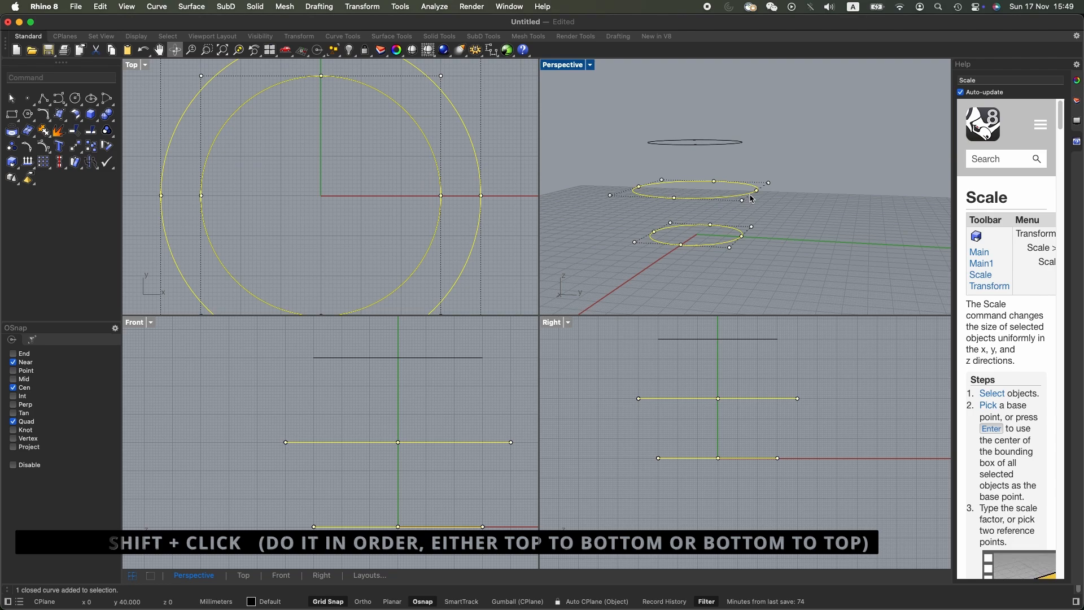
{"action": "left_click", "coordinate": [742, 144], "text": "shift"}
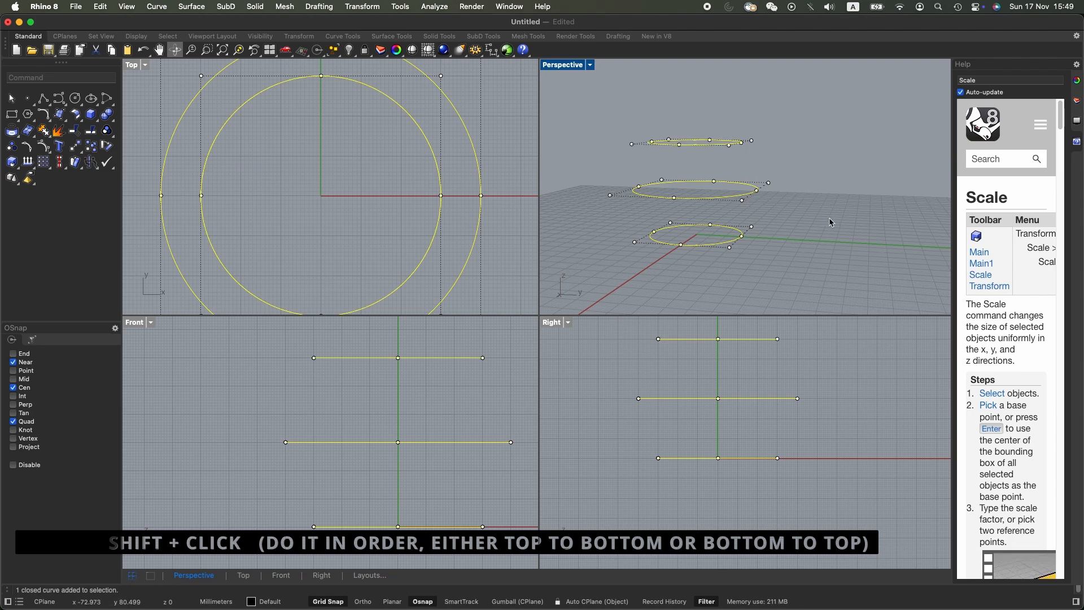
{"action": "left_click", "coordinate": [815, 253]}
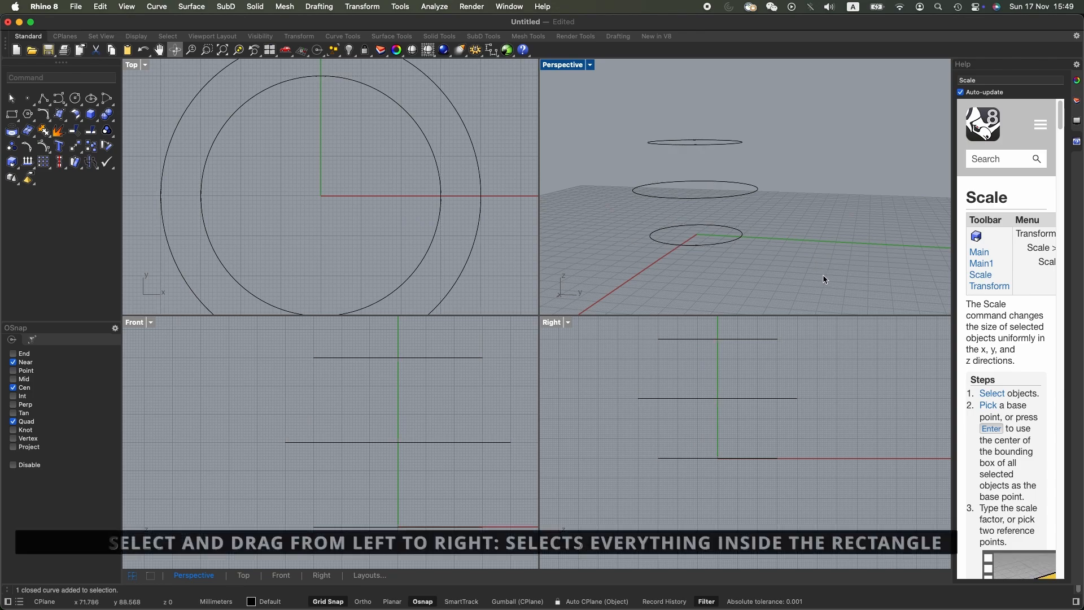
Select all three circles with an enclosing window, clear the selection, and reselect them with a crossing window.
{"action": "left_click_drag", "start_coordinate": [594, 96], "coordinate": [820, 289]}
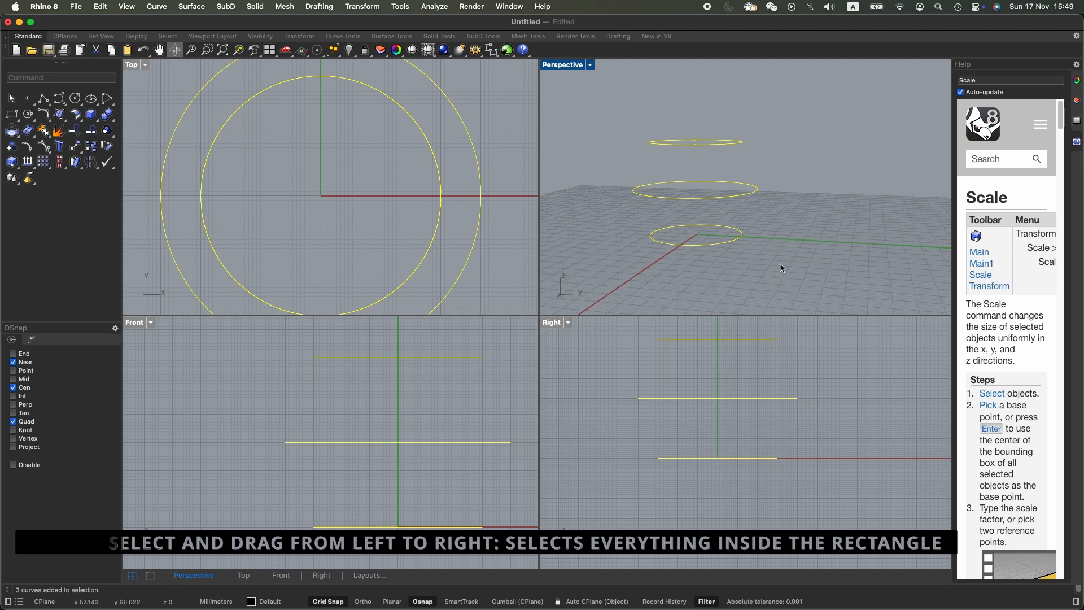
{"action": "left_click", "coordinate": [807, 277]}
{"action": "left_click_drag", "start_coordinate": [807, 276], "coordinate": [724, 127]}
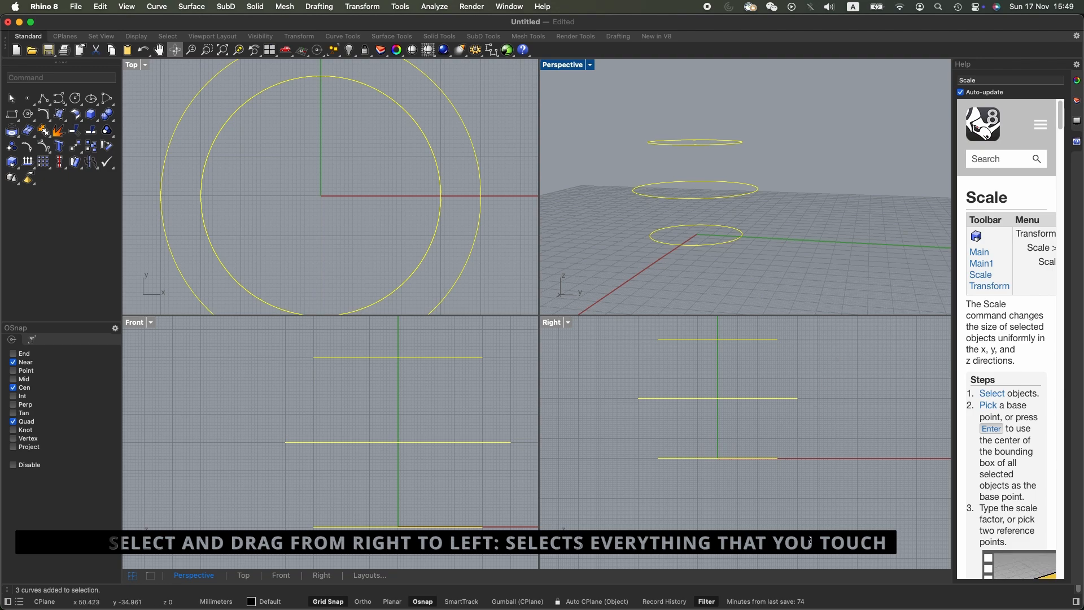
Turn on Record History and loft the three circles with Normal style and Do not simplify, keeping the default seam points.
{"action": "left_click", "coordinate": [676, 601]}
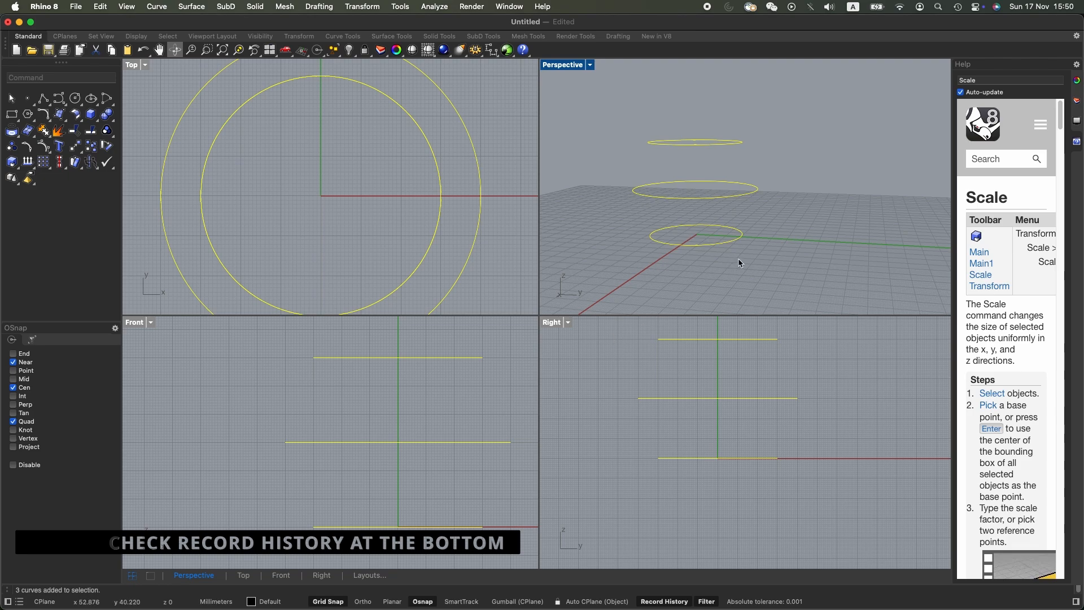
{"action": "left_click", "coordinate": [193, 7]}
{"action": "left_click", "coordinate": [194, 34]}
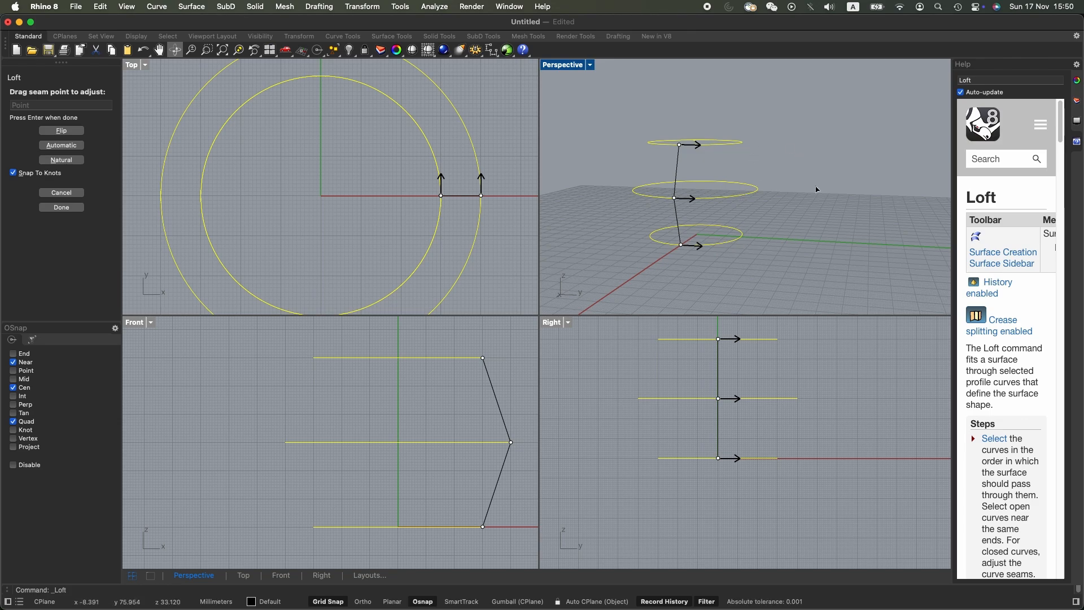
{"action": "key", "text": "Return"}
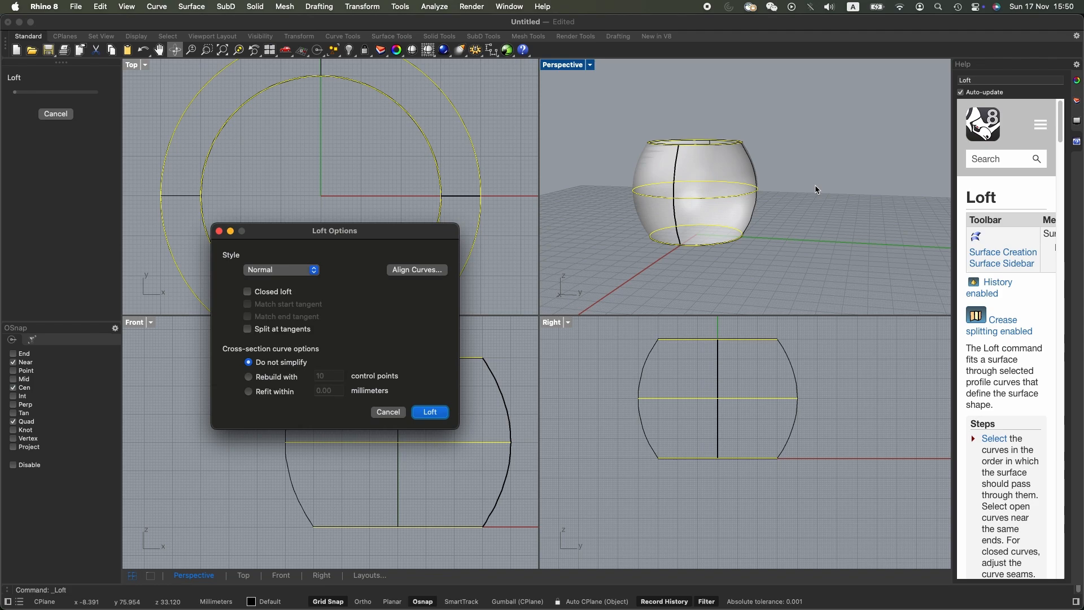
{"action": "left_click", "coordinate": [430, 412]}
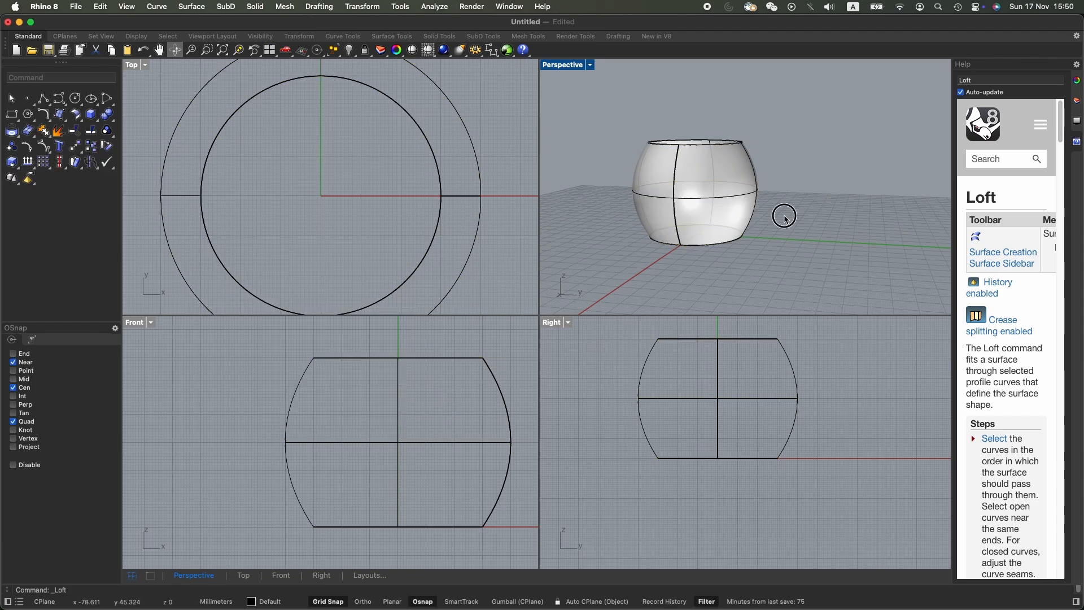
Try the Shaded display mode in the Perspective view and switch it to Wireframe.
{"action": "left_click", "coordinate": [592, 65]}
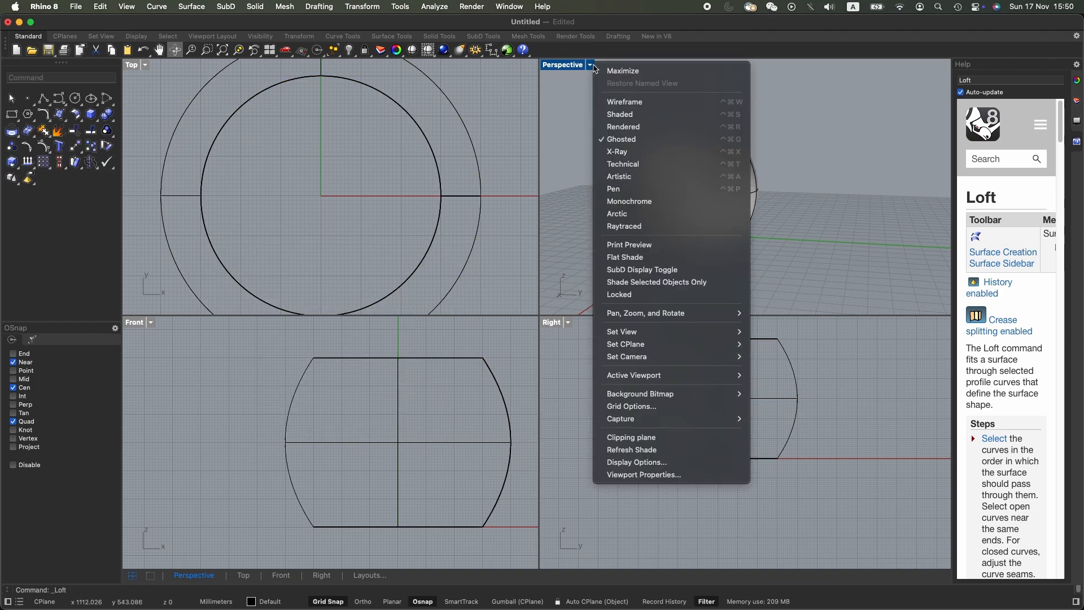
{"action": "left_click", "coordinate": [631, 115]}
{"action": "left_click", "coordinate": [590, 64]}
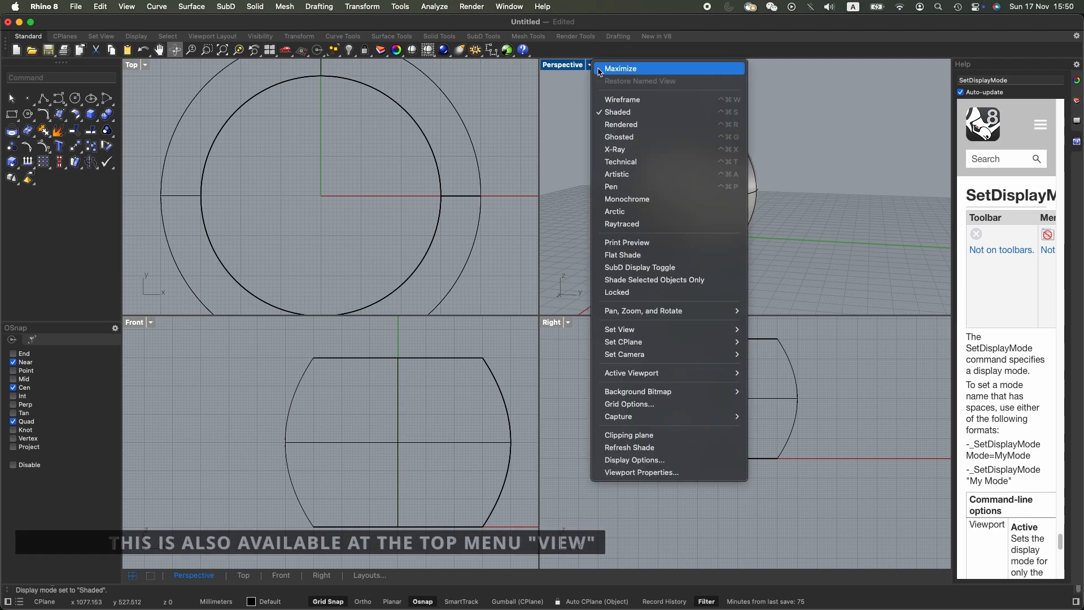
{"action": "left_click", "coordinate": [621, 99]}
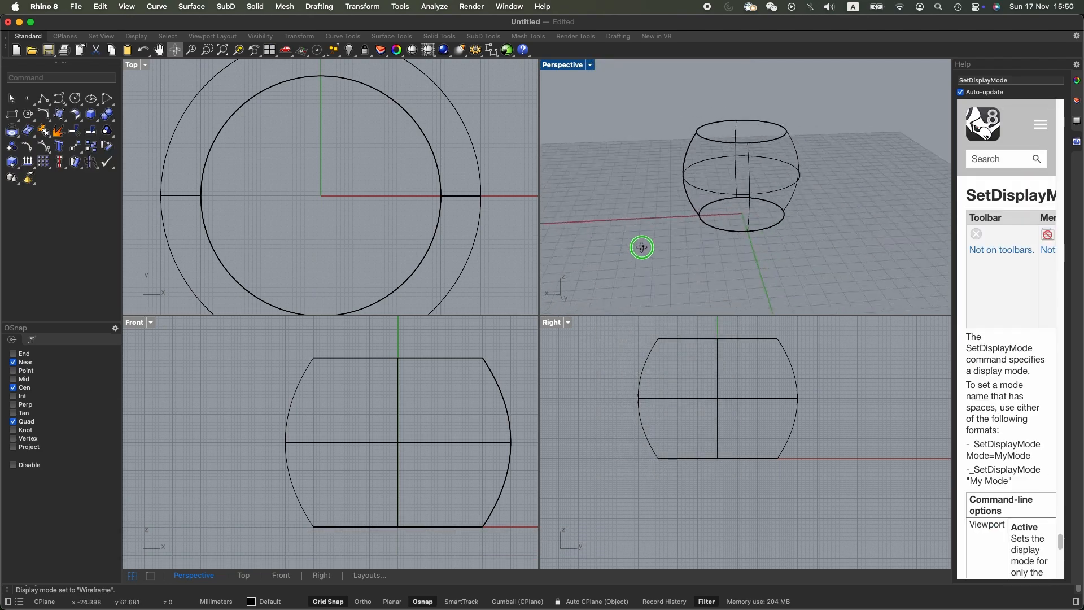
Set the Perspective view's display mode to Ghosted.
{"action": "right_click_drag", "start_coordinate": [642, 247], "coordinate": [812, 253]}
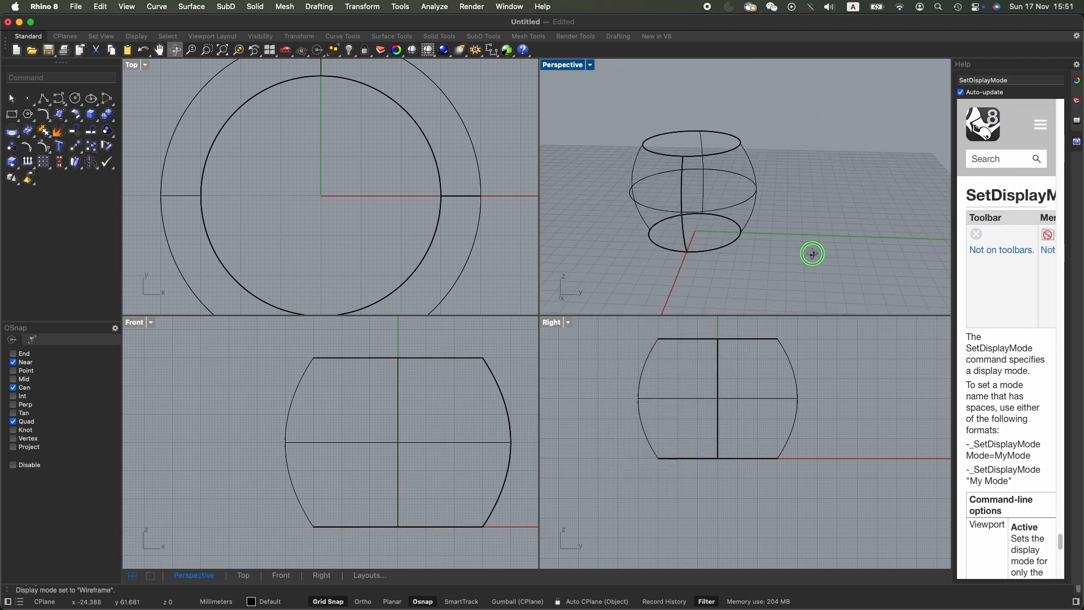
{"action": "left_click", "coordinate": [591, 66]}
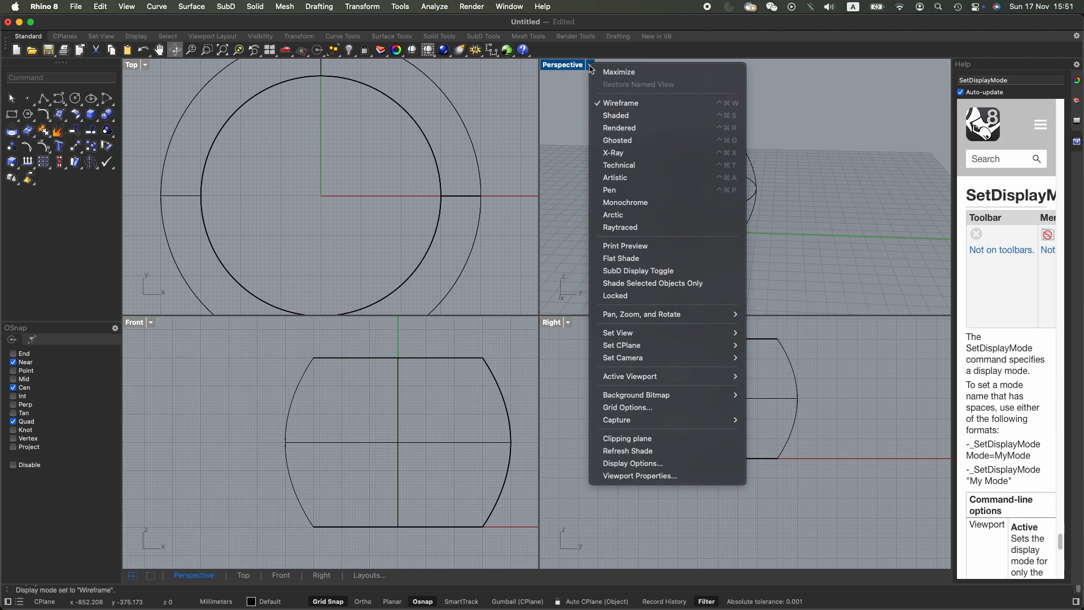
{"action": "left_click", "coordinate": [615, 140]}
{"action": "right_click_drag", "start_coordinate": [754, 209], "coordinate": [781, 236]}
Select the uppermost circle curve of the loft and turn on the Gumball.
{"action": "left_click", "coordinate": [734, 147]}
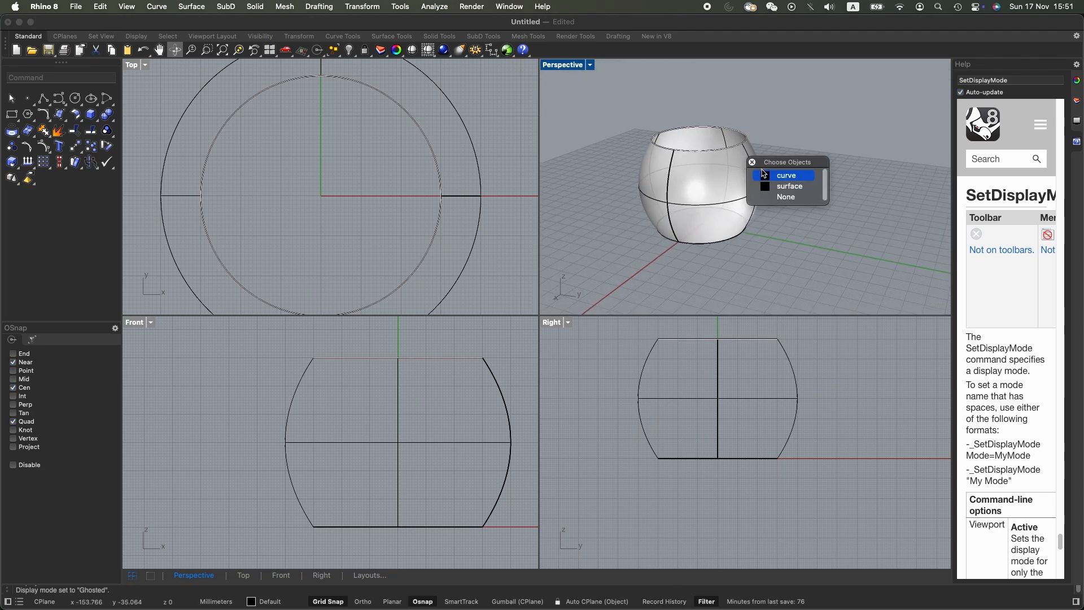
{"action": "left_click", "coordinate": [784, 175]}
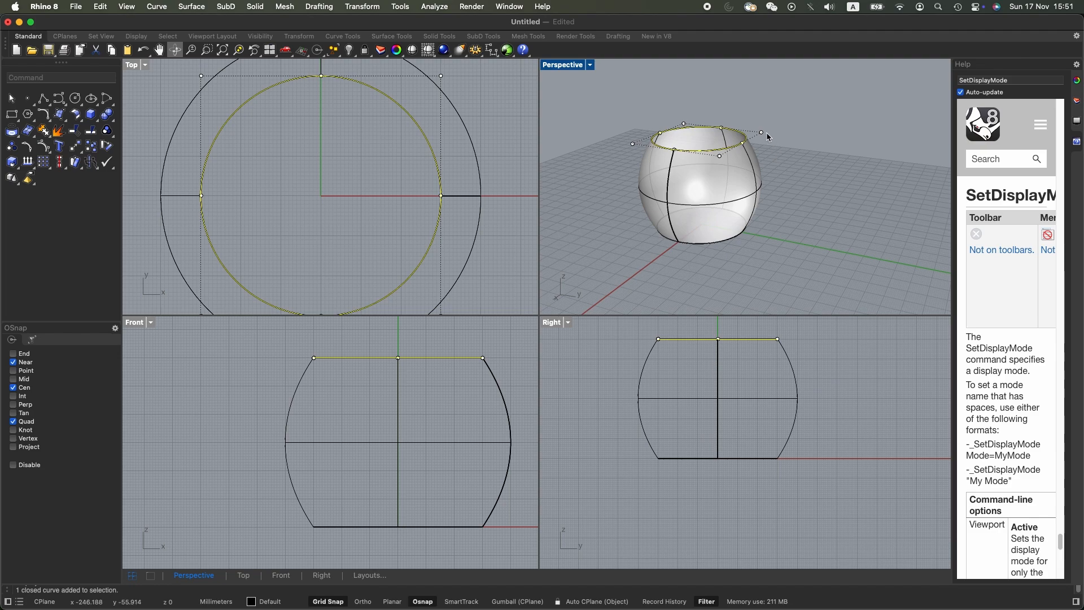
{"action": "right_click_drag", "start_coordinate": [767, 132], "coordinate": [683, 425]}
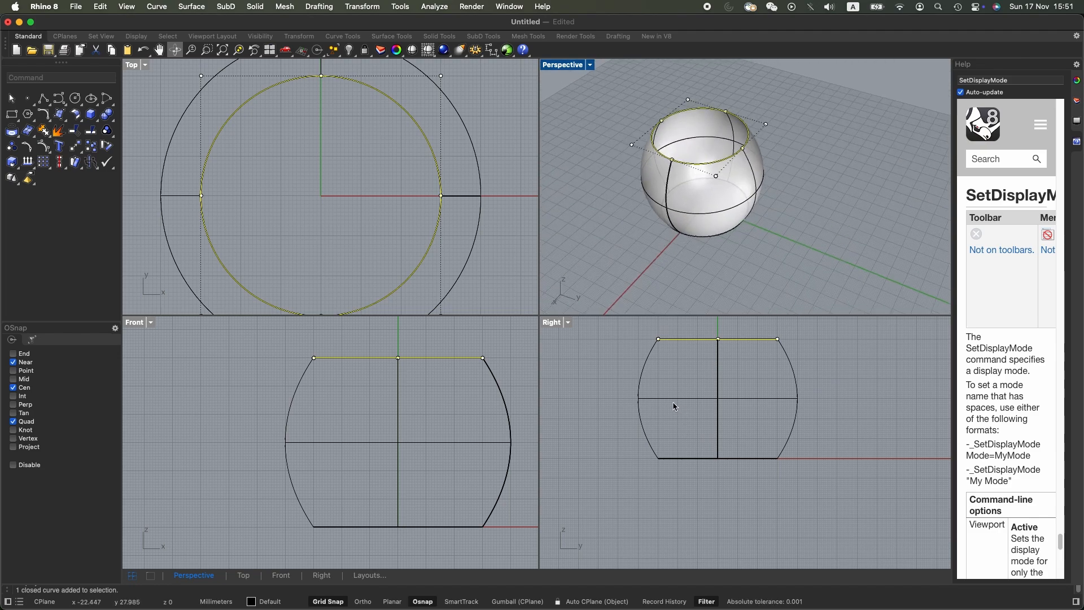
{"action": "left_click", "coordinate": [511, 602]}
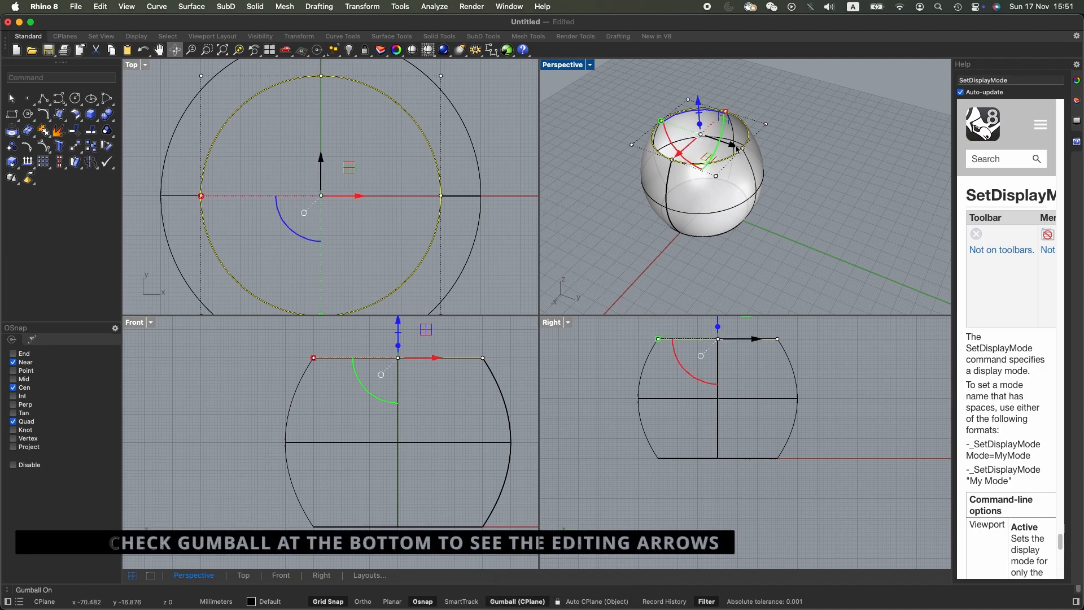
Try moving the uppermost circle along the Y axis and then downward with the gumball, undoing each move.
{"action": "left_click_drag", "start_coordinate": [733, 148], "coordinate": [697, 136]}
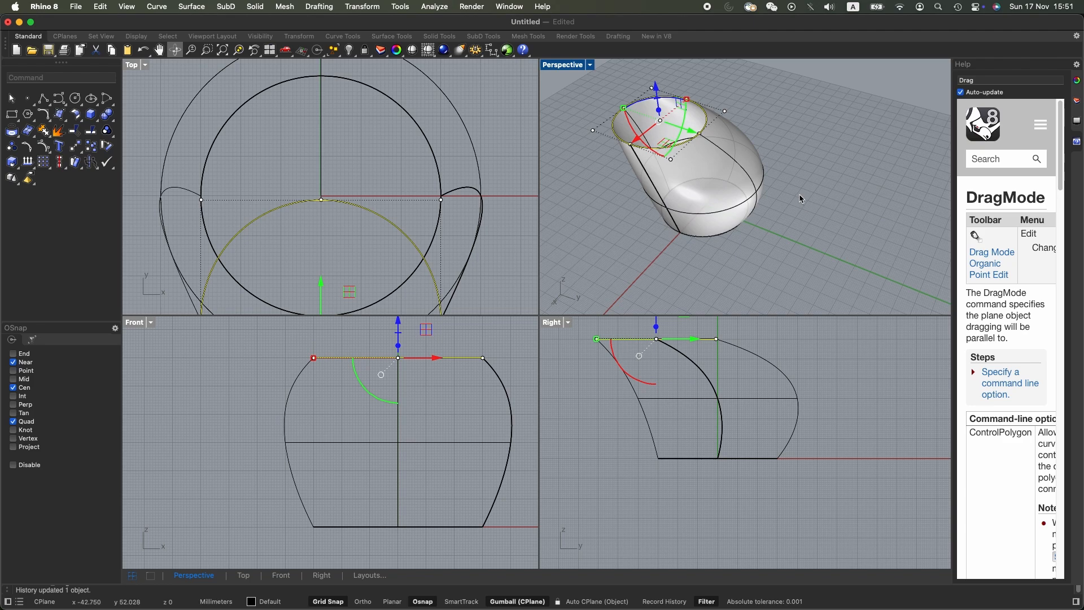
{"action": "key", "text": "super+z"}
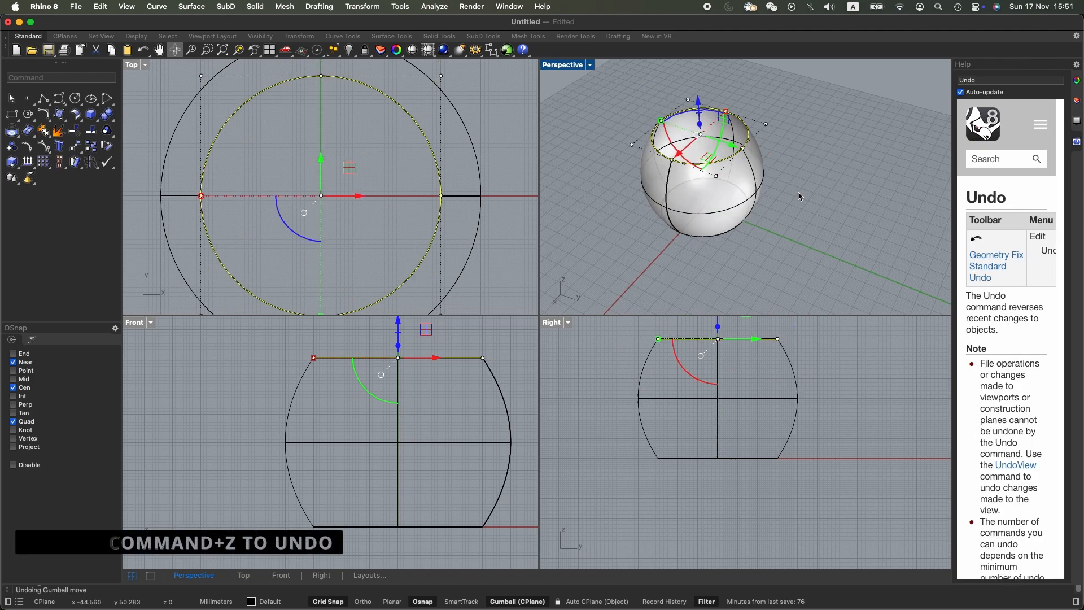
{"action": "mouse_move", "coordinate": [698, 101]}
{"action": "left_mouse_down"}
{"action": "mouse_move", "coordinate": [699, 83]}
{"action": "mouse_move", "coordinate": [700, 113]}
{"action": "left_mouse_up"}
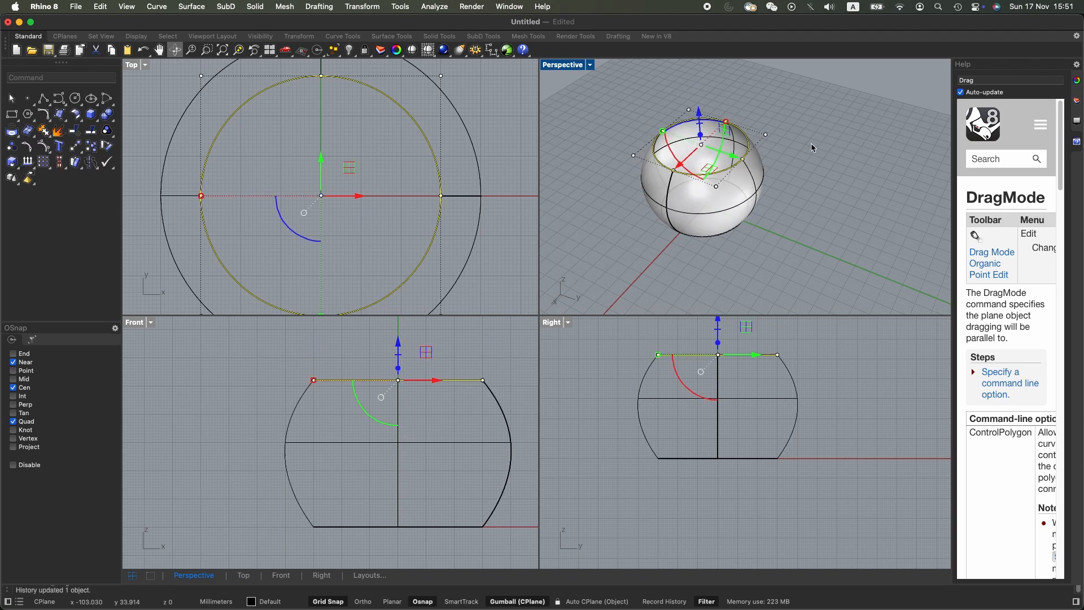
{"action": "key", "text": "super+z"}
{"action": "key", "text": "super+z"}
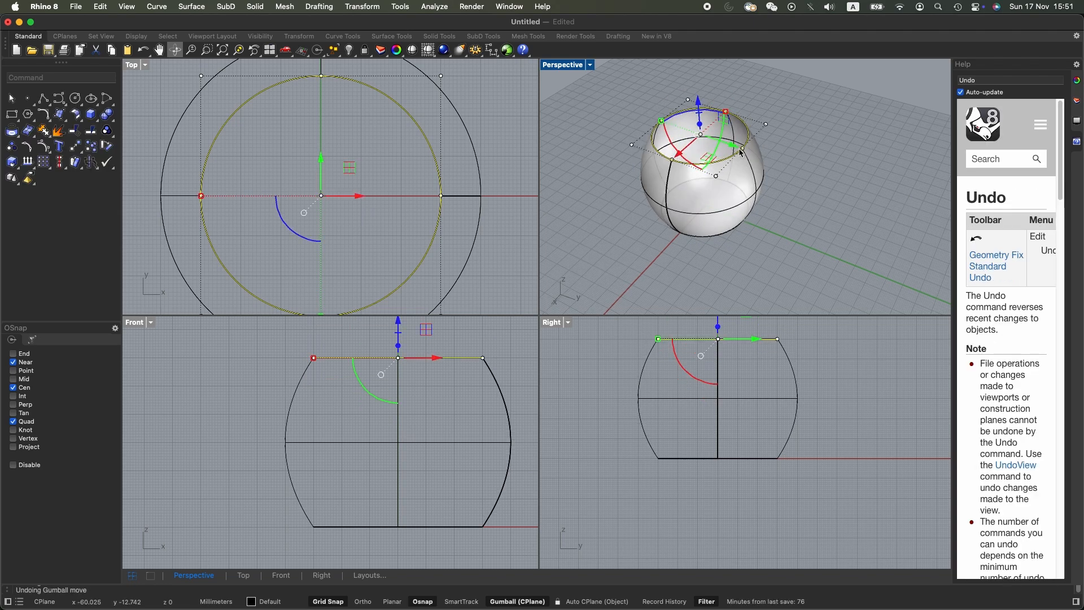
Try scaling the uppermost circle down proportionally with the gumball to narrow the opening, and undo the scaling.
{"action": "right_click_drag", "start_coordinate": [800, 221], "coordinate": [728, 186]}
{"action": "scroll", "coordinate": [644, 141], "scroll_direction": "up", "scroll_amount": 5}
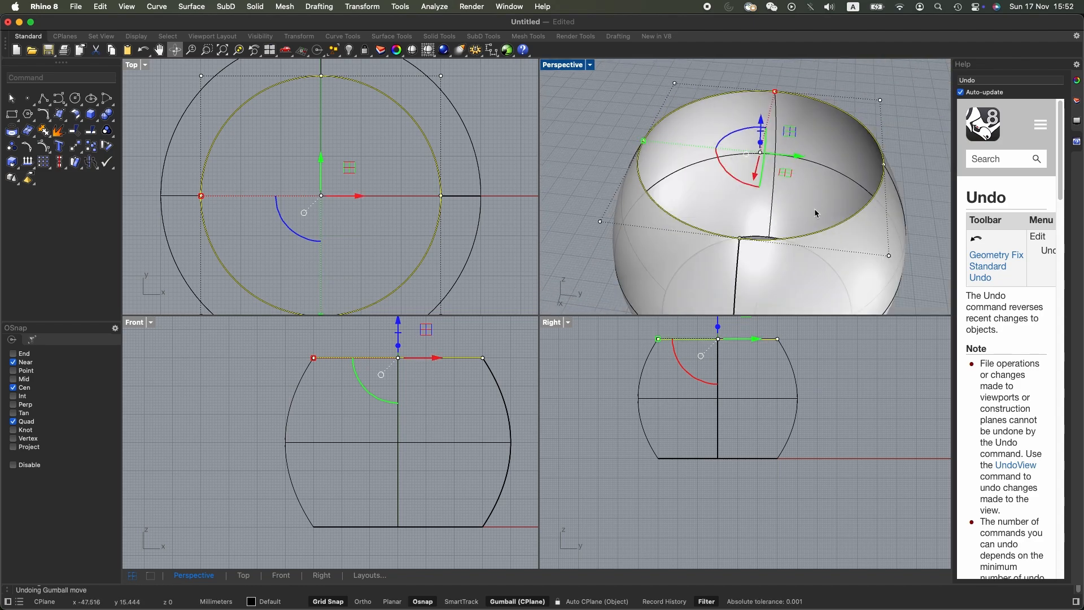
{"action": "right_click_drag", "start_coordinate": [816, 212], "coordinate": [725, 175]}
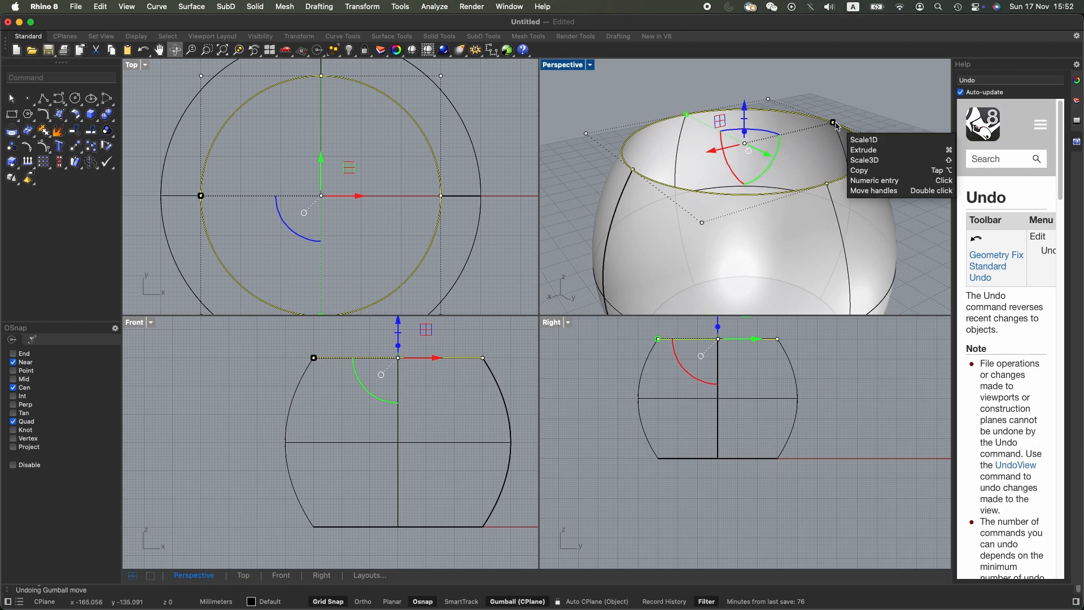
{"action": "right_click_drag", "start_coordinate": [845, 135], "coordinate": [744, 239]}
{"action": "scroll", "coordinate": [744, 198], "scroll_direction": "down", "scroll_amount": 4}
{"action": "mouse_move", "coordinate": [809, 152]}
{"action": "left_mouse_down"}
{"action": "mouse_move", "coordinate": [769, 160]}
{"action": "mouse_move", "coordinate": [844, 140]}
{"action": "mouse_move", "coordinate": [773, 154]}
{"action": "mouse_move", "coordinate": [851, 150]}
{"action": "mouse_move", "coordinate": [802, 157]}
{"action": "left_mouse_up"}
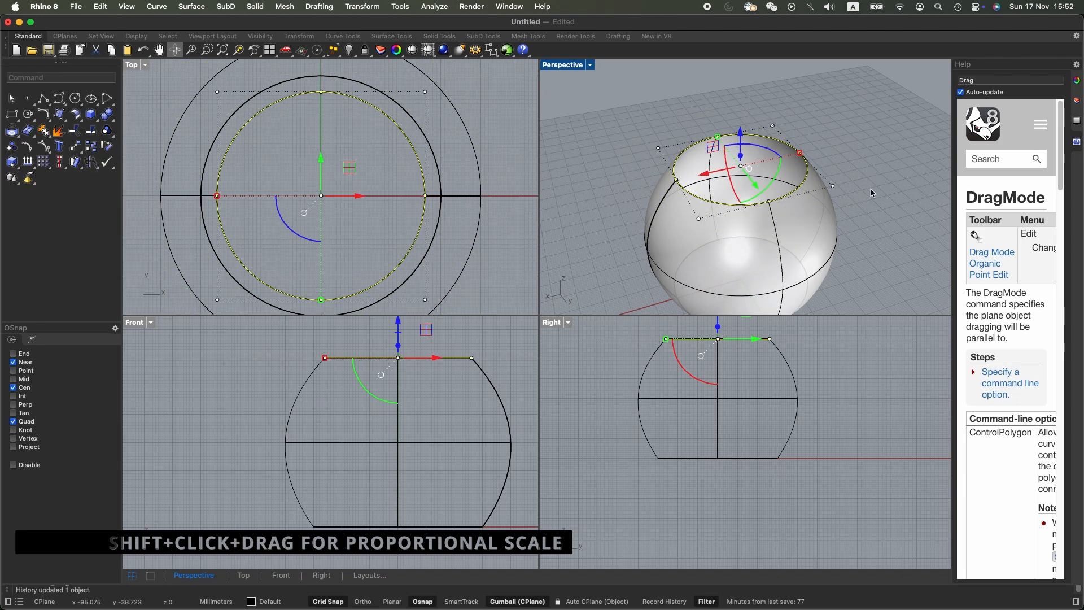
{"action": "key", "text": "super+z"}
Try tilting the uppermost circle about the X axis with the gumball, and undo the rotation.
{"action": "mouse_move", "coordinate": [869, 188]}
{"action": "right_mouse_down"}
{"action": "mouse_move", "coordinate": [859, 184]}
{"action": "mouse_move", "coordinate": [888, 184]}
{"action": "right_mouse_up"}
{"action": "mouse_move", "coordinate": [739, 199]}
{"action": "left_mouse_down"}
{"action": "mouse_move", "coordinate": [728, 189]}
{"action": "mouse_move", "coordinate": [779, 196]}
{"action": "mouse_move", "coordinate": [754, 201]}
{"action": "mouse_move", "coordinate": [724, 180]}
{"action": "mouse_move", "coordinate": [754, 178]}
{"action": "mouse_move", "coordinate": [726, 188]}
{"action": "left_mouse_up"}
{"action": "right_click_drag", "start_coordinate": [865, 257], "coordinate": [730, 225]}
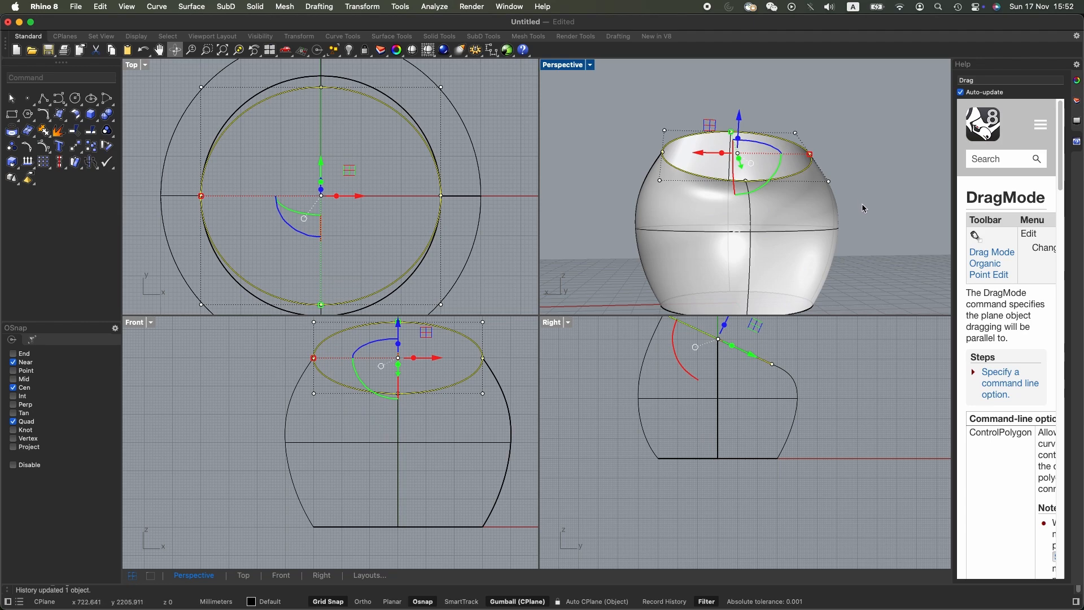
{"action": "right_click_drag", "start_coordinate": [813, 194], "coordinate": [862, 226]}
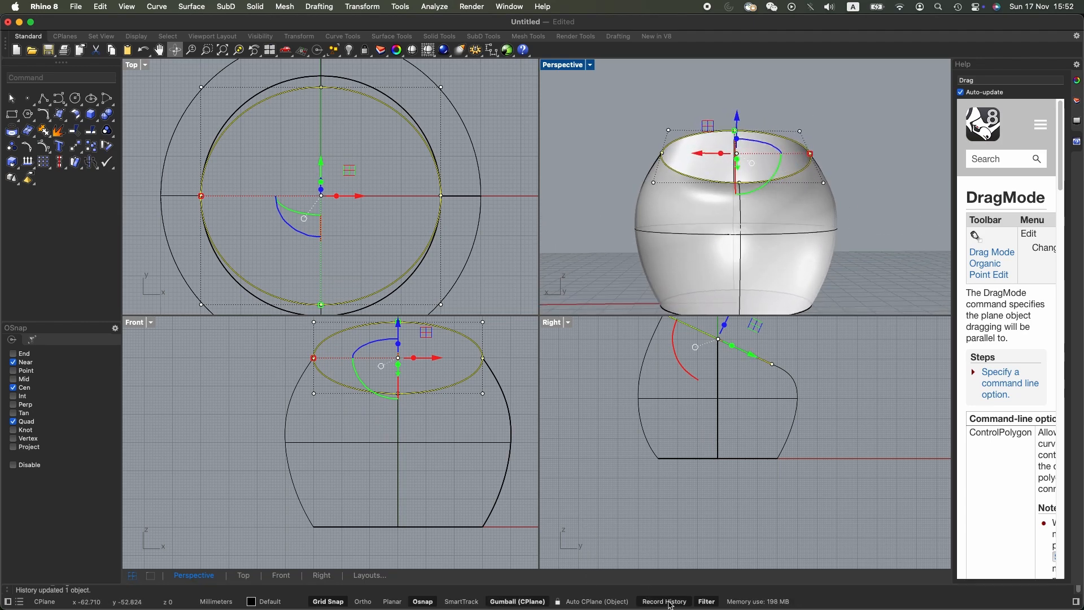
{"action": "right_click_drag", "start_coordinate": [859, 249], "coordinate": [857, 247]}
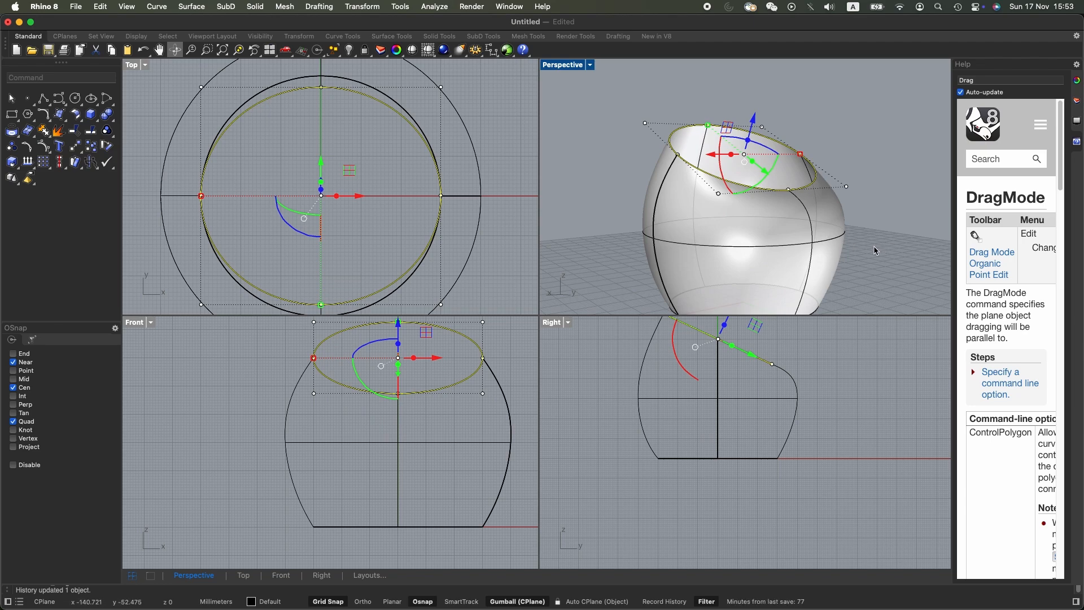
{"action": "key", "text": "super+z"}
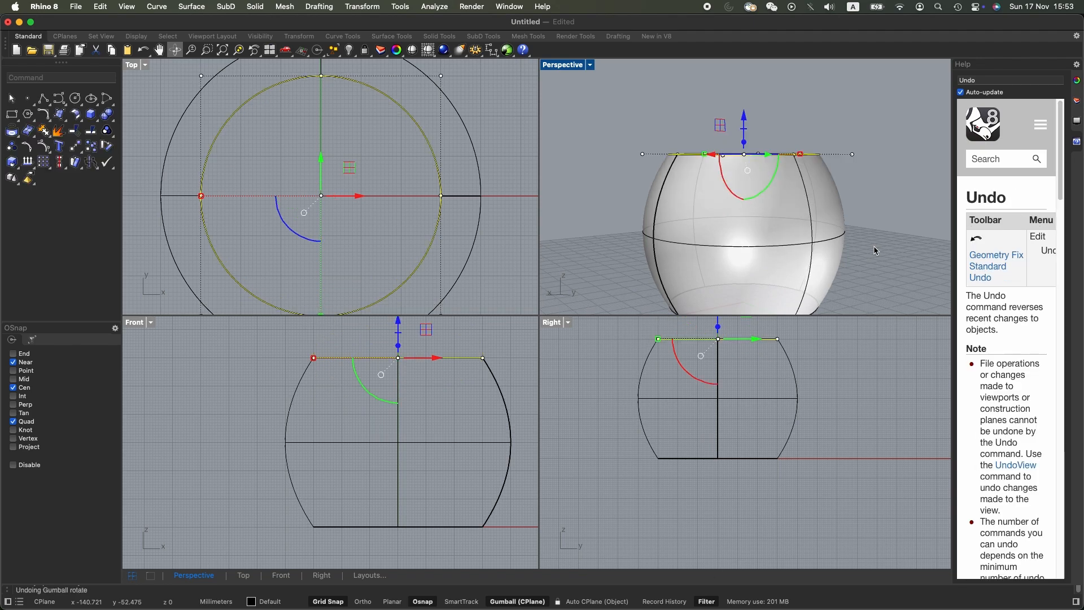
Select the middle circle curve and move it straight down to just above the lowest circle.
{"action": "right_click_drag", "start_coordinate": [608, 212], "coordinate": [781, 259]}
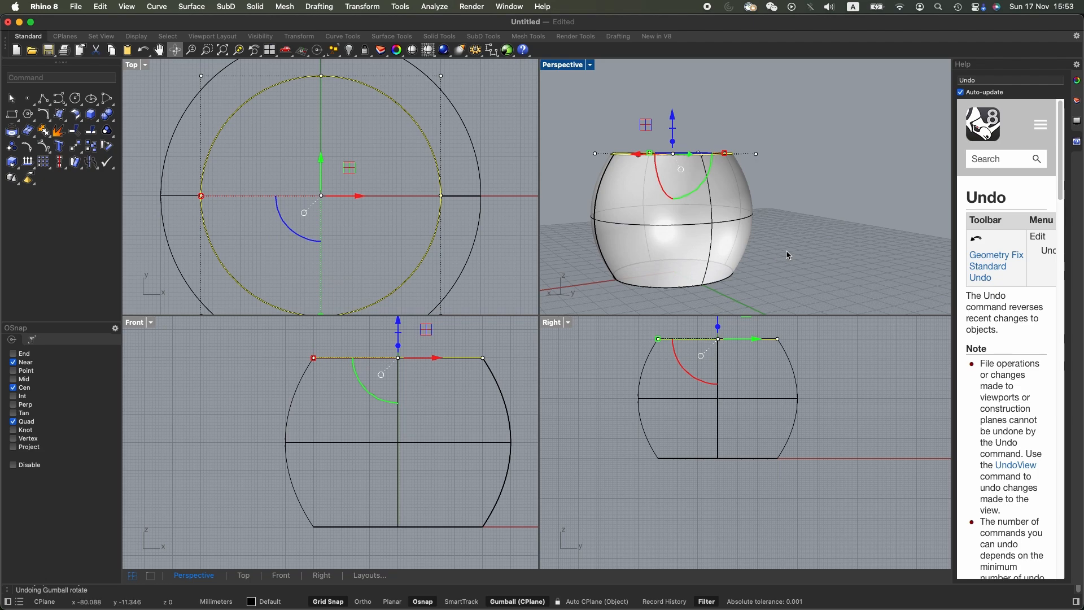
{"action": "left_click", "coordinate": [743, 226]}
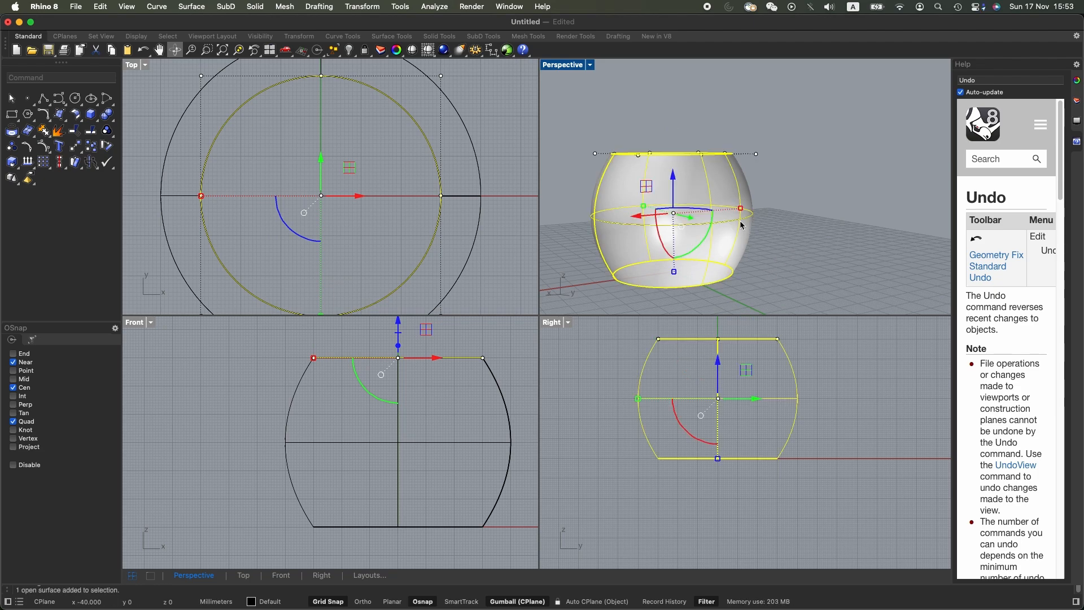
{"action": "left_click", "coordinate": [770, 222]}
{"action": "left_click", "coordinate": [750, 218]}
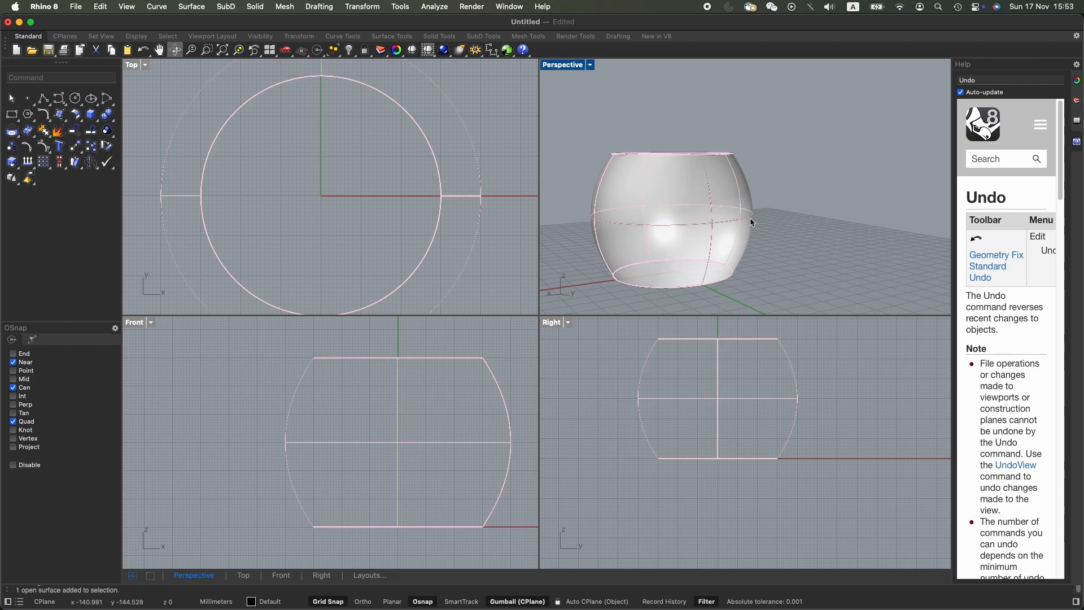
{"action": "left_click", "coordinate": [786, 226]}
{"action": "left_click", "coordinate": [750, 219]}
{"action": "left_click", "coordinate": [802, 246]}
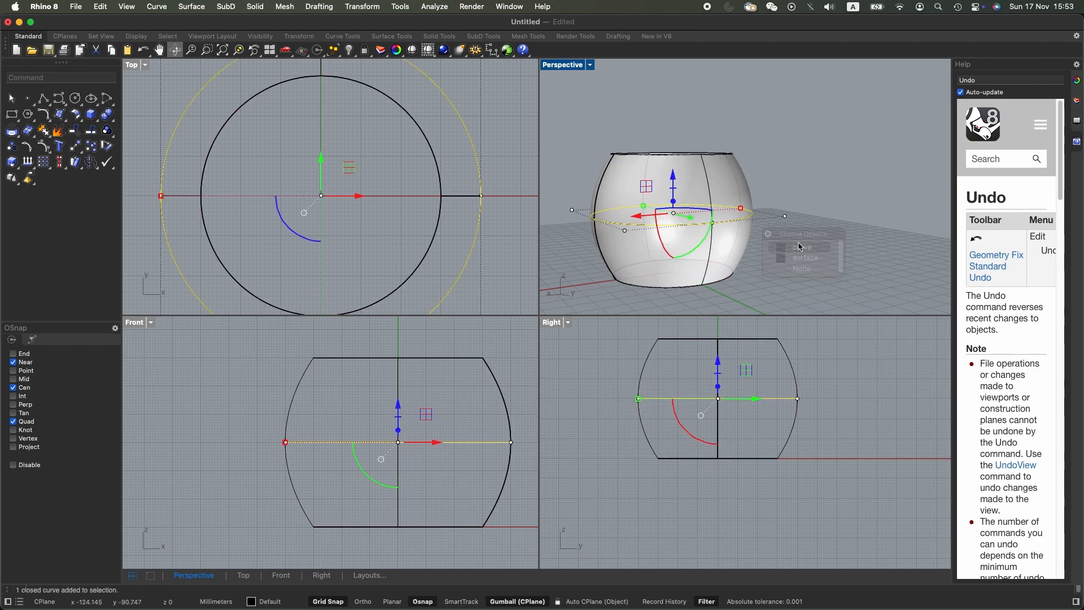
{"action": "left_click_drag", "start_coordinate": [676, 194], "coordinate": [679, 229]}
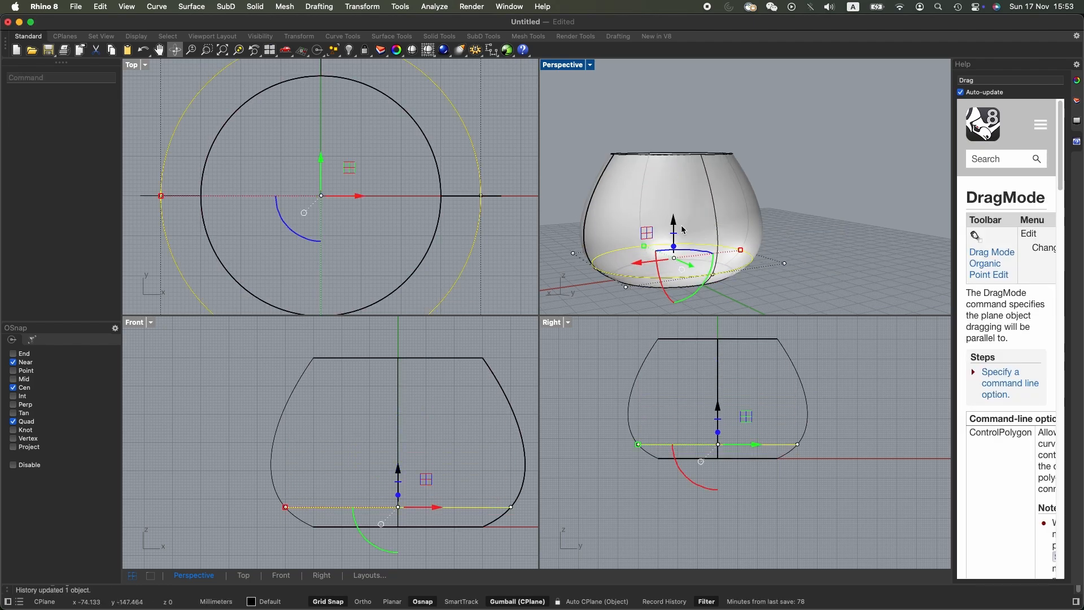
Try lowering the uppermost circle close to the middle one and scaling it up into a shallow bowl, and undo both changes.
{"action": "left_click", "coordinate": [727, 160]}
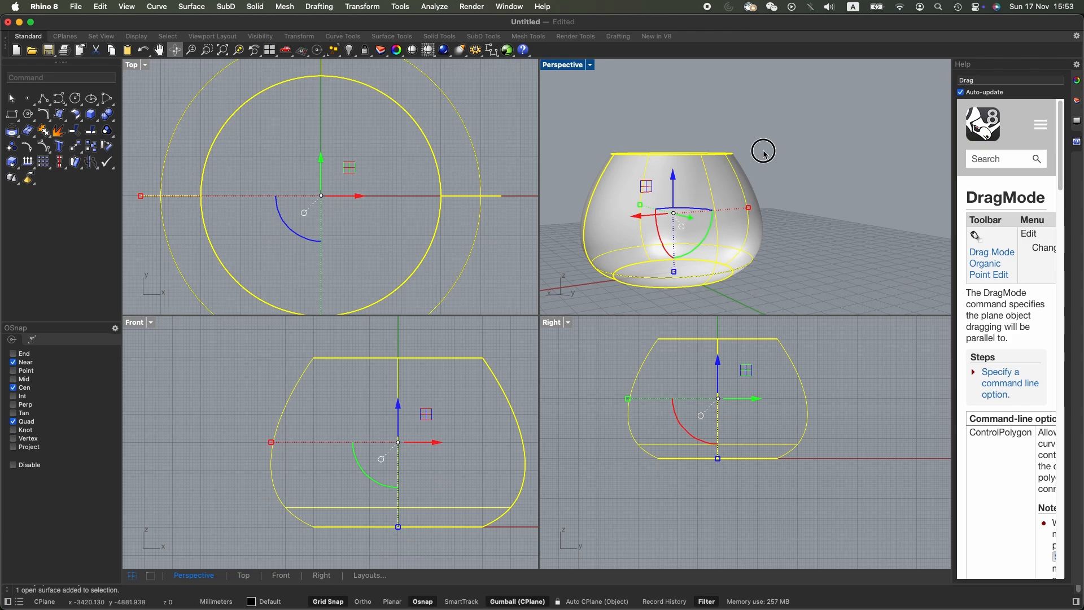
{"action": "left_click", "coordinate": [762, 150]}
{"action": "left_click", "coordinate": [732, 159]}
{"action": "left_click", "coordinate": [774, 182]}
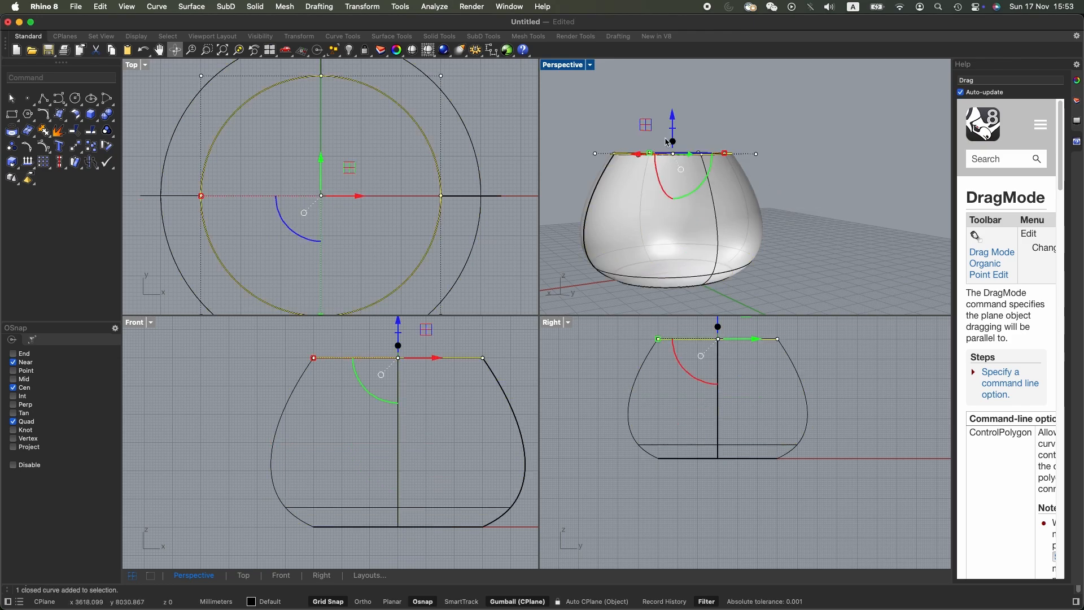
{"action": "left_click_drag", "start_coordinate": [673, 127], "coordinate": [672, 247]}
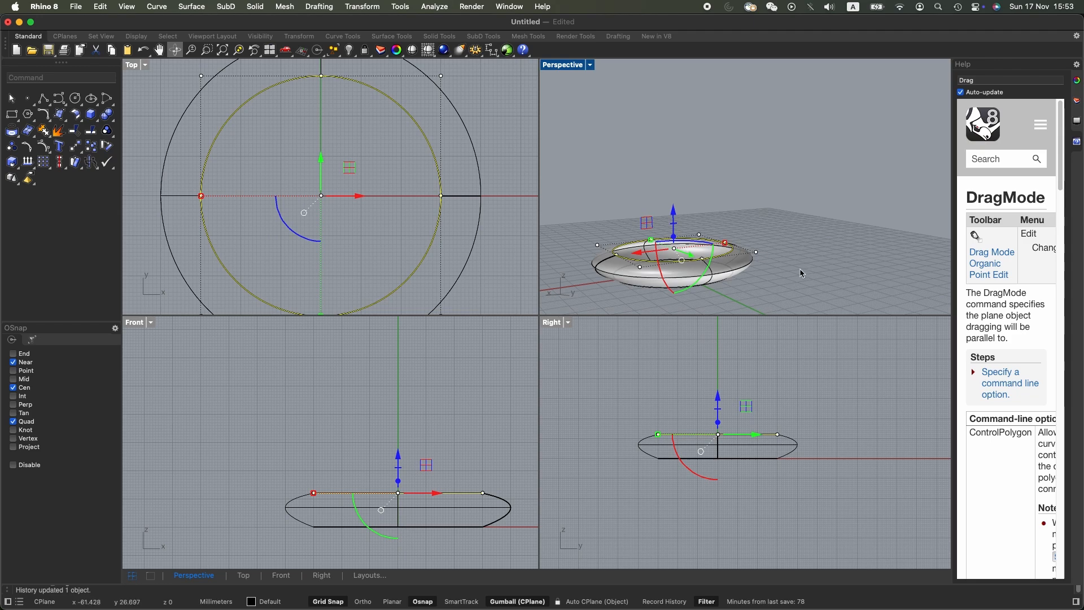
{"action": "right_click_drag", "start_coordinate": [694, 268], "coordinate": [731, 300]}
{"action": "left_click_drag", "start_coordinate": [745, 229], "coordinate": [788, 231]}
{"action": "right_click_drag", "start_coordinate": [821, 274], "coordinate": [838, 255]}
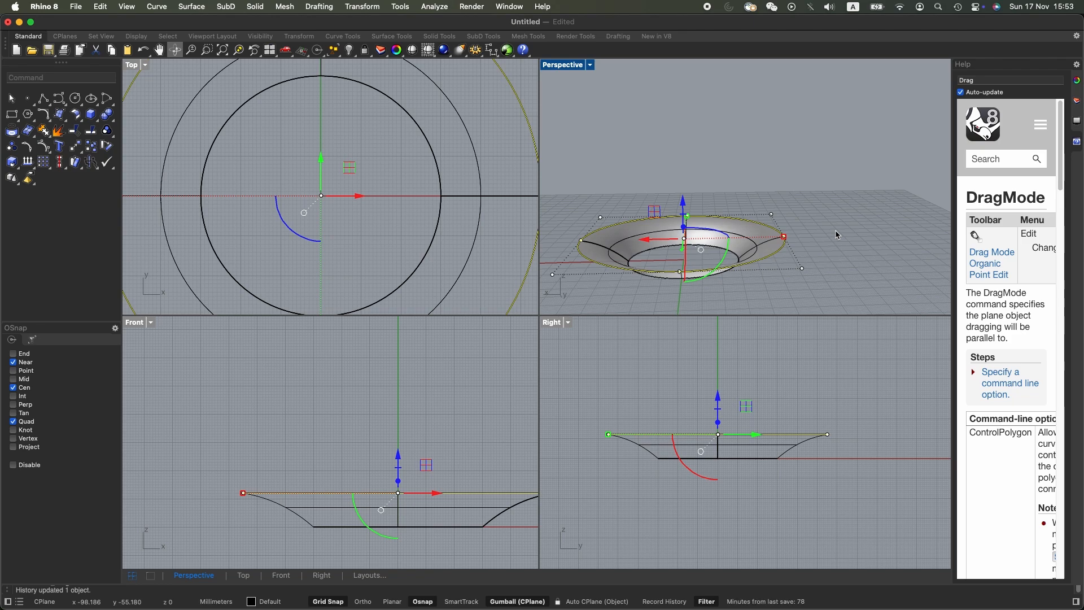
{"action": "key", "text": "super+z"}
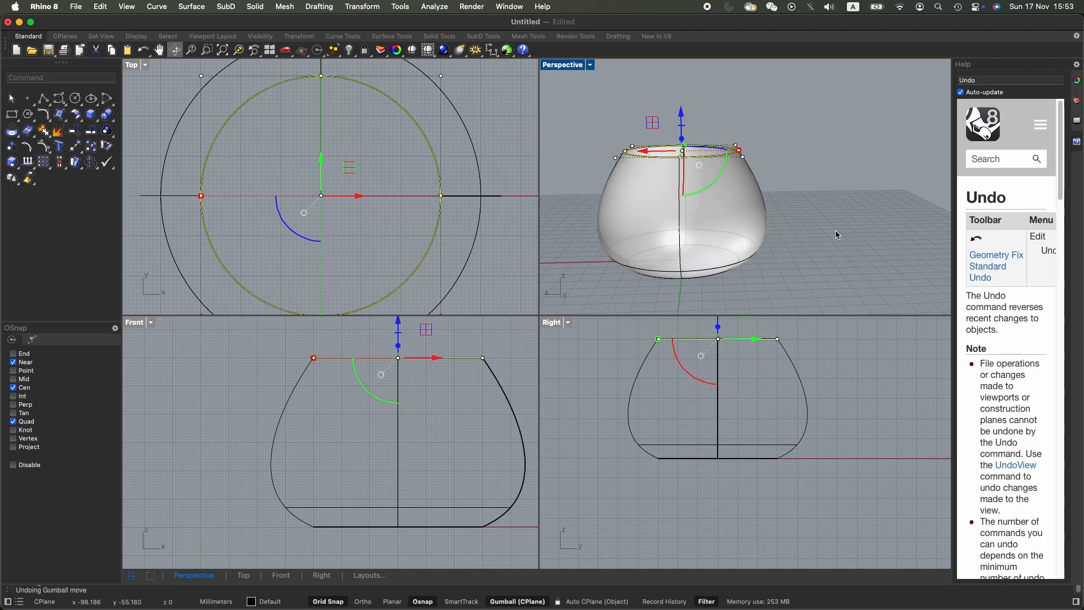
Select the lowest circle curve and close the vase's base with a planar surface.
{"action": "right_click_drag", "start_coordinate": [804, 287], "coordinate": [801, 222]}
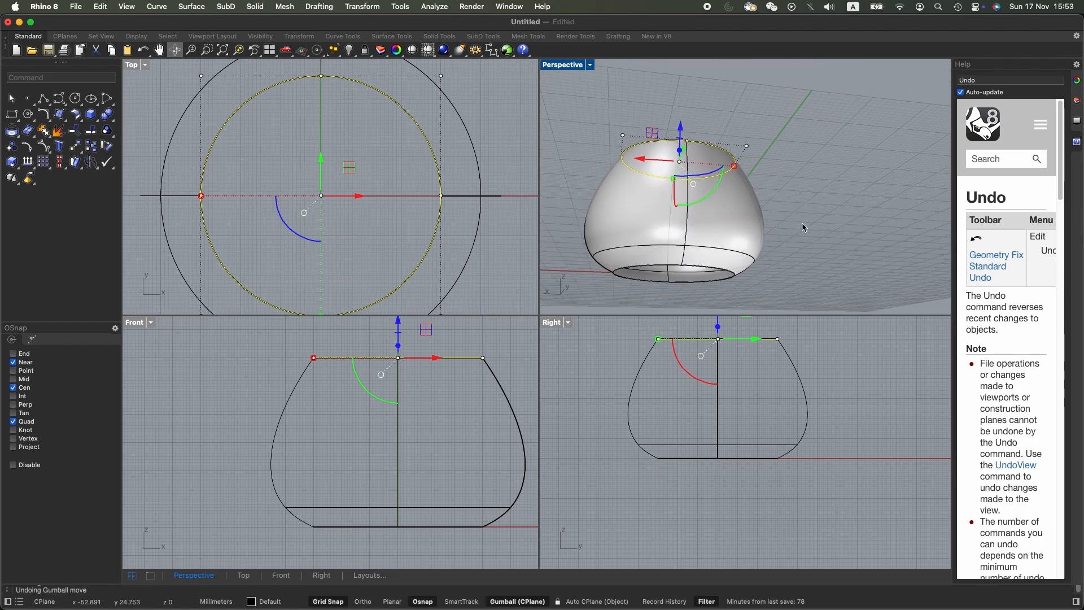
{"action": "key", "text": "Escape"}
{"action": "left_click", "coordinate": [735, 279]}
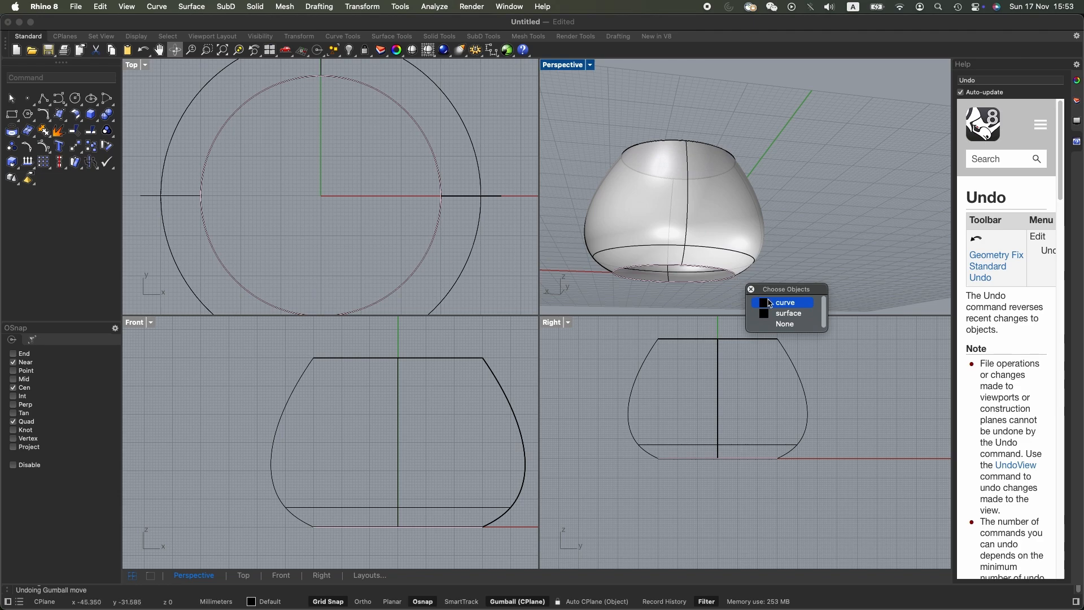
{"action": "left_click", "coordinate": [773, 303]}
{"action": "right_click_drag", "start_coordinate": [772, 304], "coordinate": [793, 227]}
{"action": "left_click", "coordinate": [202, 8]}
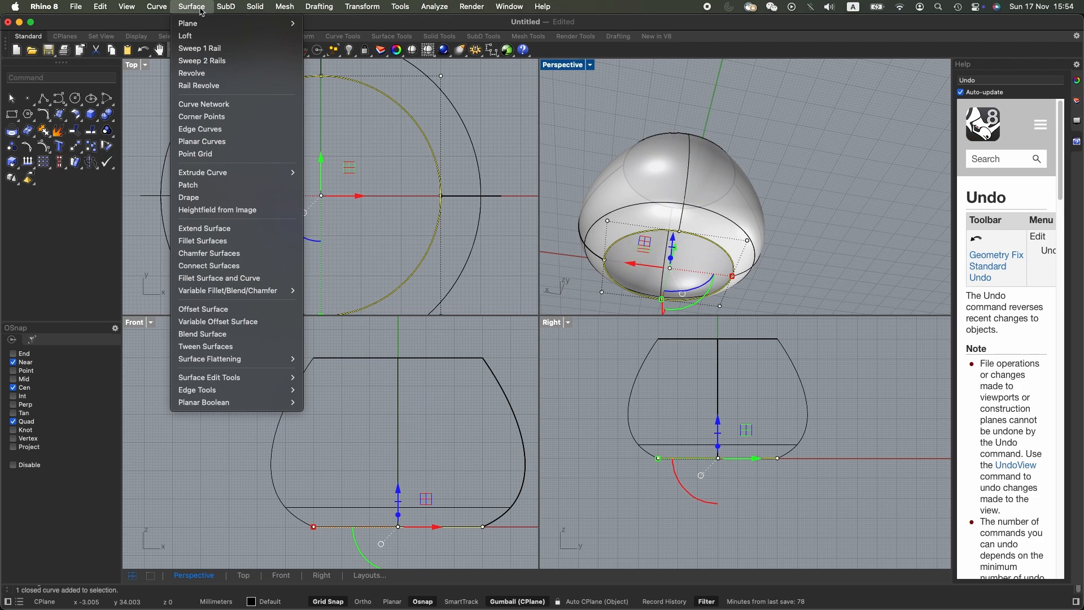
{"action": "left_click", "coordinate": [222, 141]}
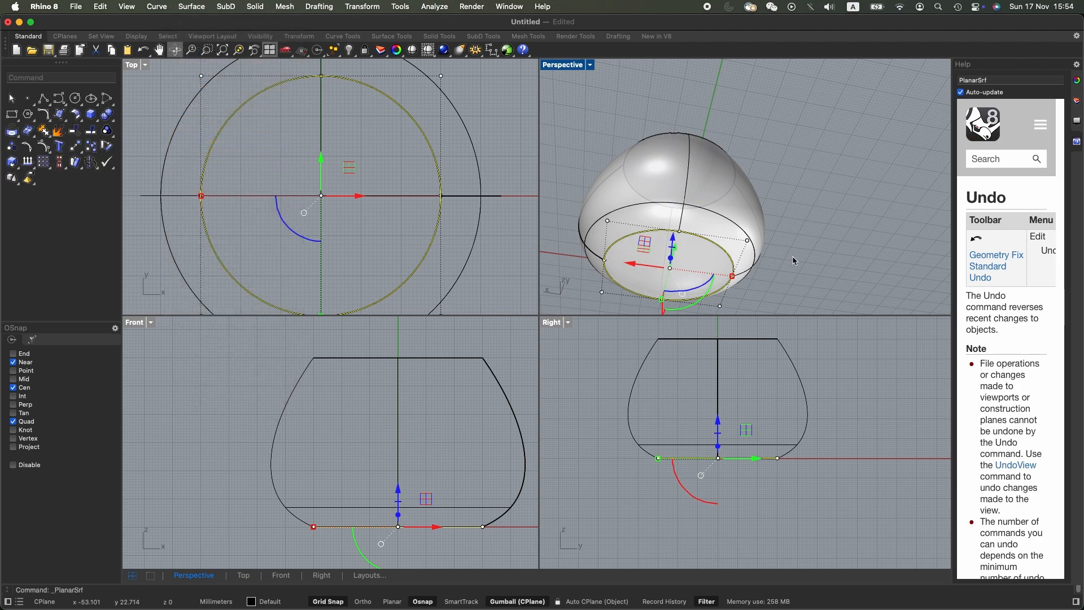
Select the planar base surface and the lofted body surface together, clear the selection, and select both again.
{"action": "left_click", "coordinate": [703, 272]}
{"action": "right_click_drag", "start_coordinate": [828, 241], "coordinate": [771, 260]}
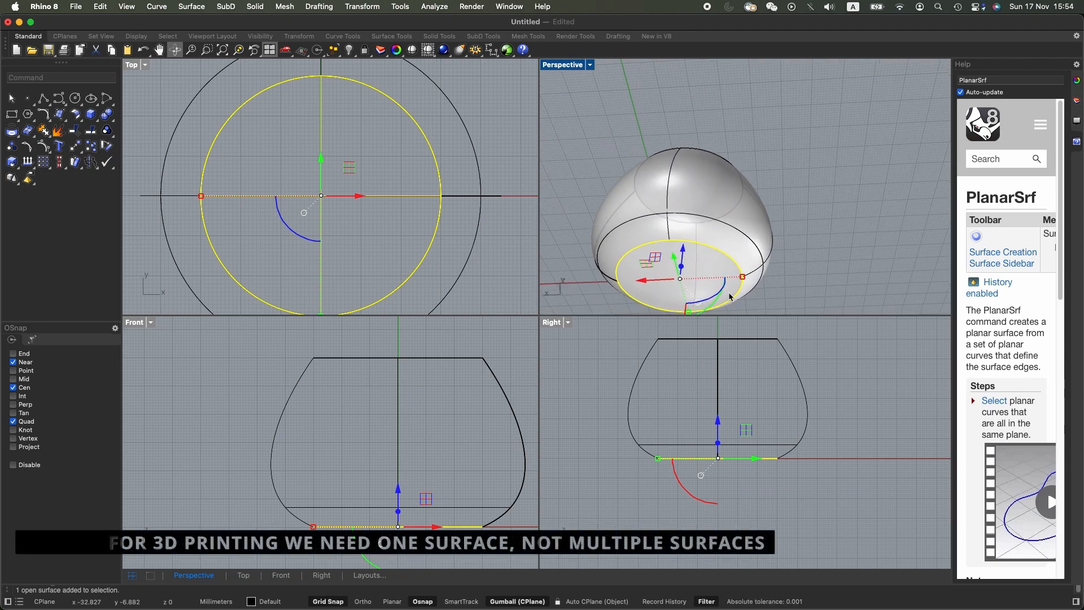
{"action": "left_click", "coordinate": [757, 201], "text": "shift"}
{"action": "mouse_move", "coordinate": [847, 246]}
{"action": "right_mouse_down"}
{"action": "mouse_move", "coordinate": [739, 315]}
{"action": "mouse_move", "coordinate": [839, 322]}
{"action": "mouse_move", "coordinate": [851, 249]}
{"action": "right_mouse_up"}
{"action": "left_click", "coordinate": [853, 255]}
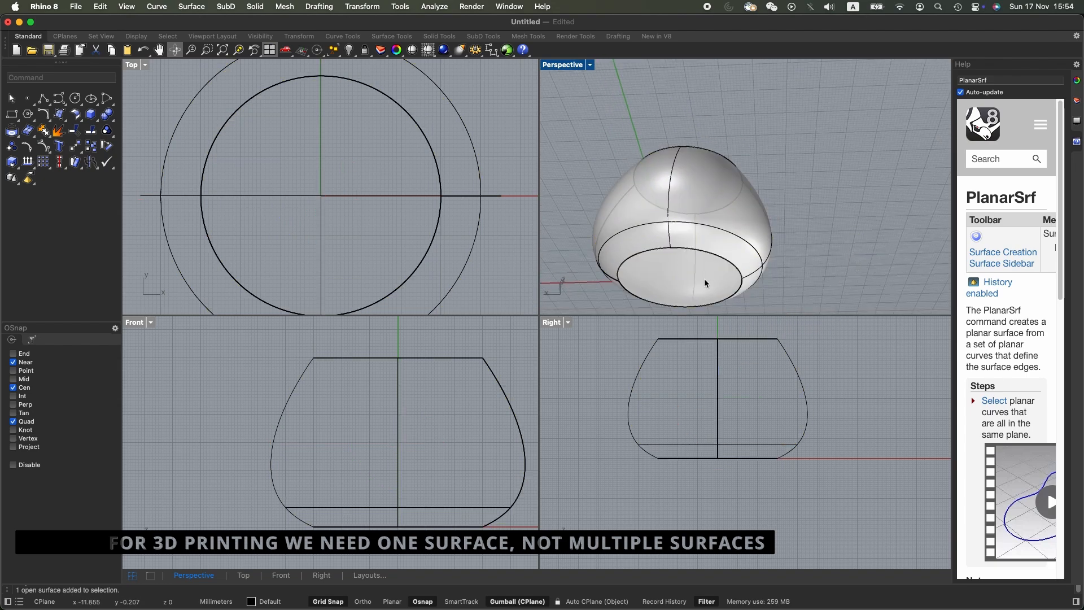
{"action": "left_click", "coordinate": [704, 271]}
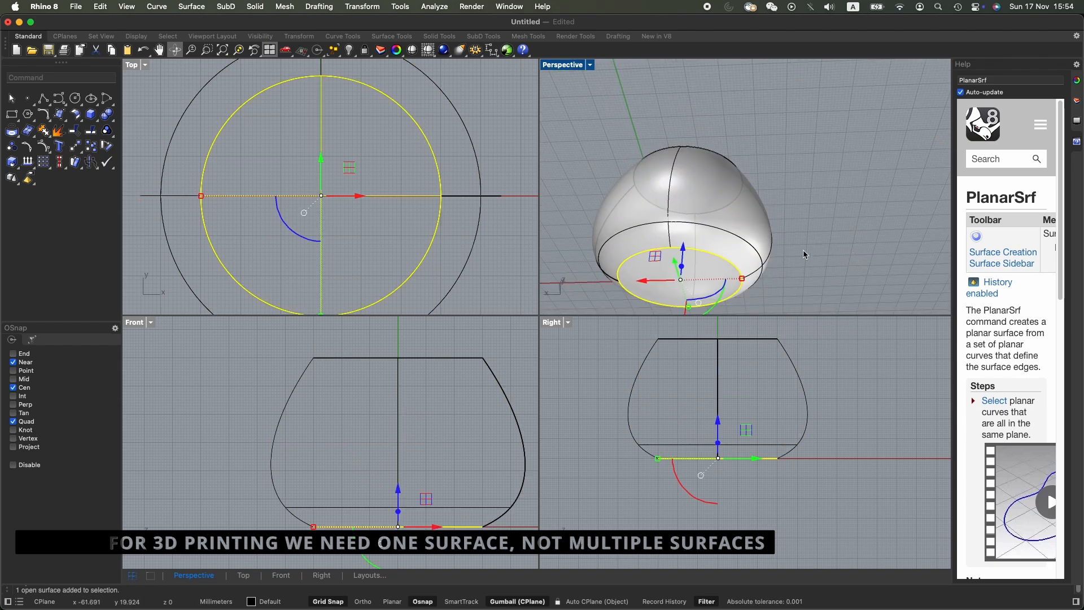
{"action": "left_click", "coordinate": [744, 207], "text": "shift"}
{"action": "right_click_drag", "start_coordinate": [836, 223], "coordinate": [851, 257]}
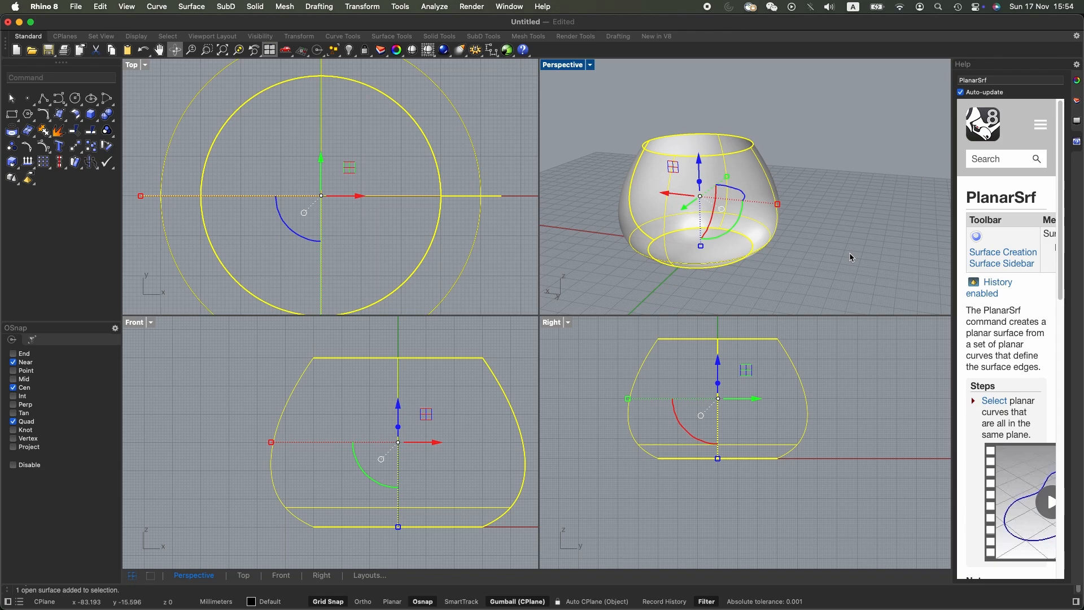
Try joining the selected planar base and lofted body into one polysurface, and undo the join.
{"action": "type", "text": "join"}
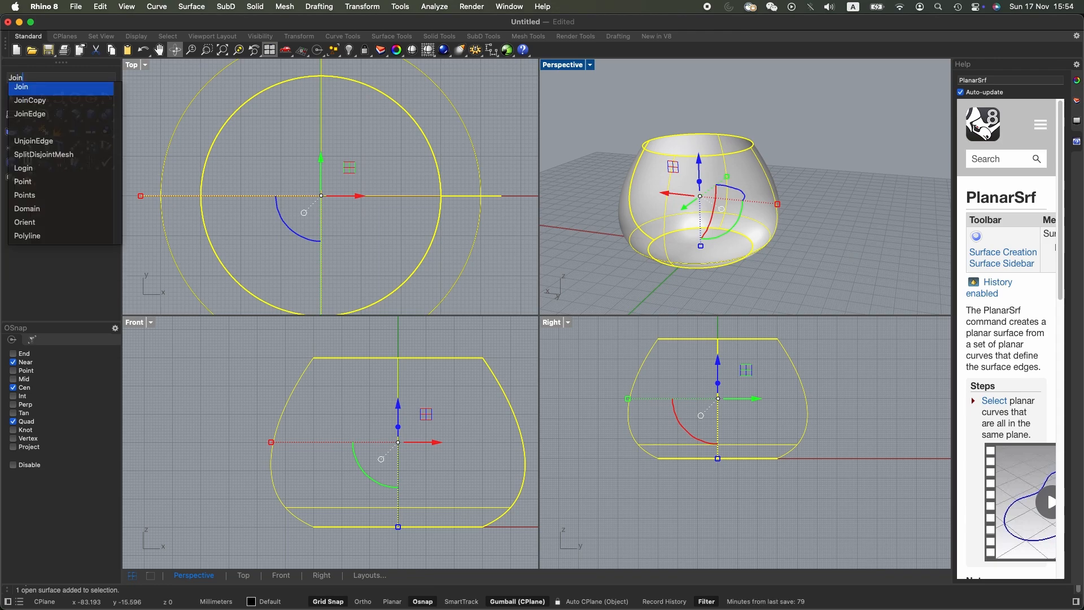
{"action": "key", "text": "Return"}
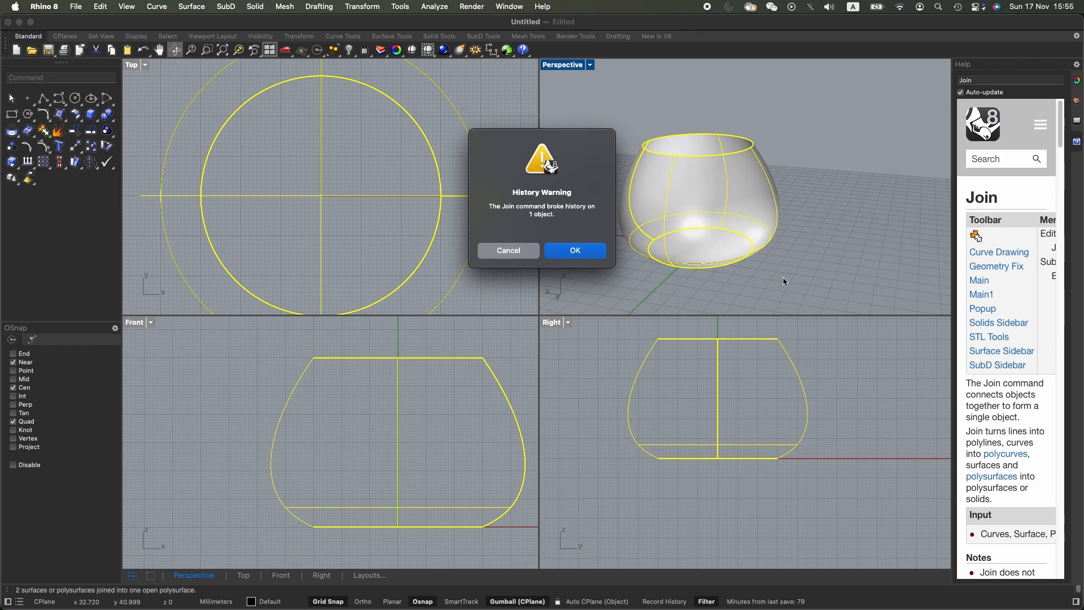
{"action": "key", "text": "Escape"}
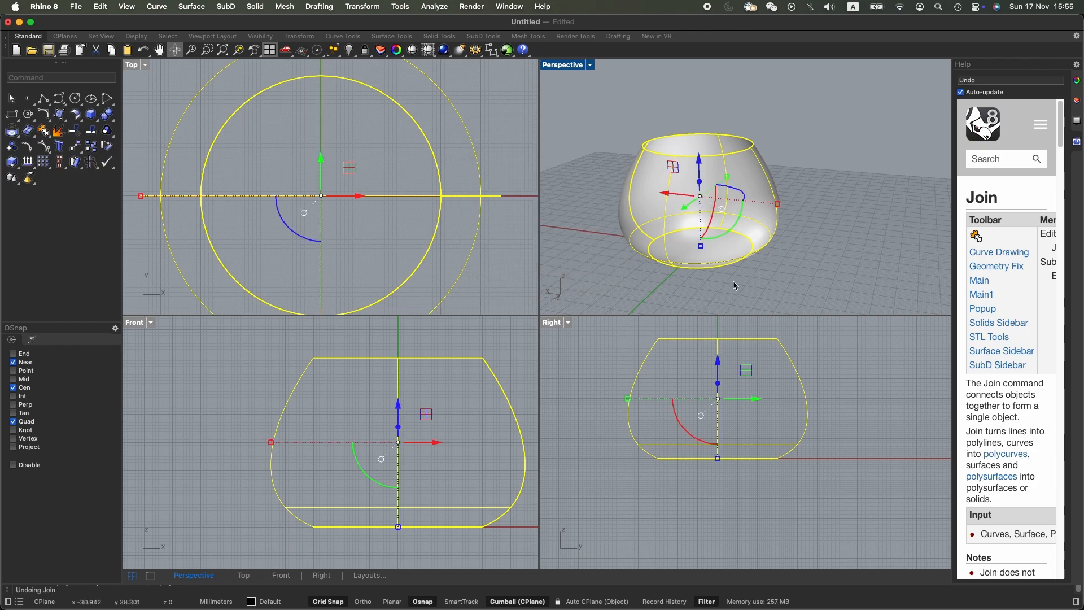
Select the vase's base and body surfaces, copy and paste them, and move the duplicate along the Y axis beside the original, accepting the history break.
{"action": "left_click", "coordinate": [731, 257]}
{"action": "right_click_drag", "start_coordinate": [755, 277], "coordinate": [755, 124]}
{"action": "key", "text": "Escape"}
{"action": "left_click", "coordinate": [708, 280]}
{"action": "left_click", "coordinate": [657, 280]}
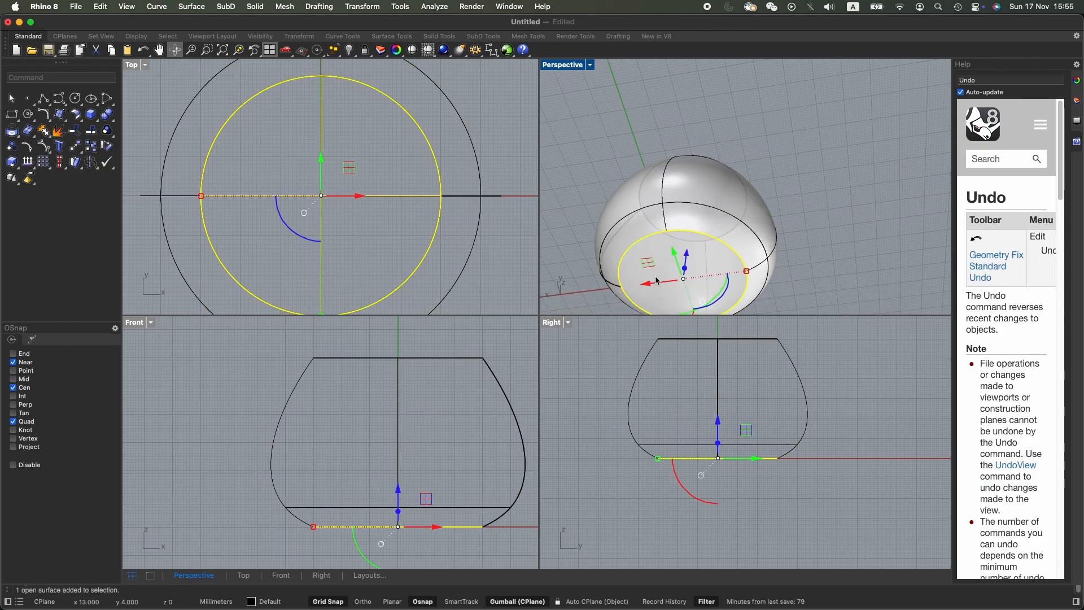
{"action": "left_click", "coordinate": [694, 181], "text": "shift"}
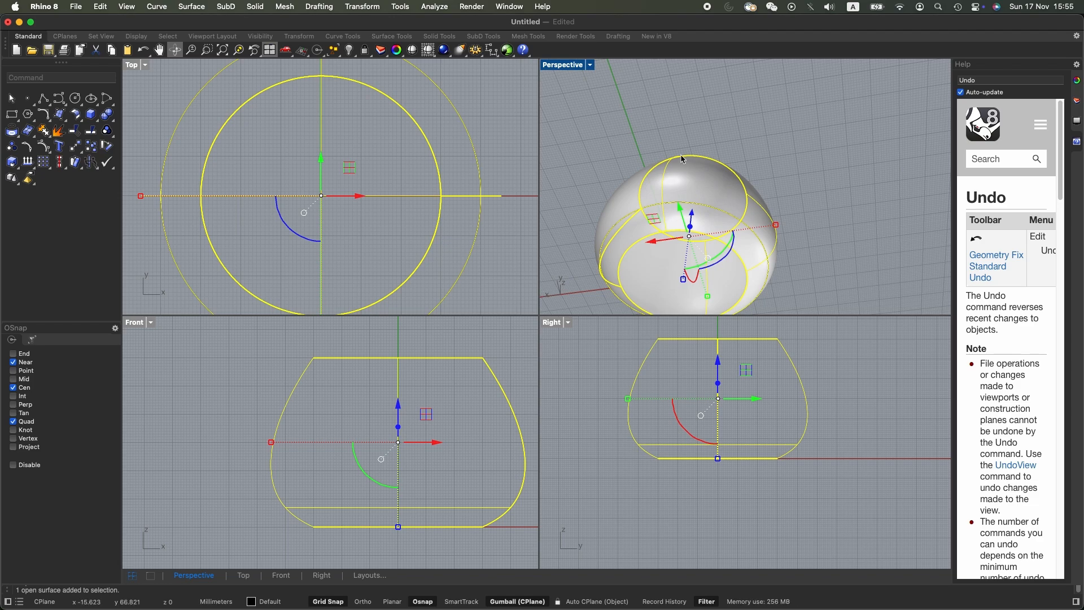
{"action": "scroll", "coordinate": [696, 181], "scroll_direction": "down", "scroll_amount": 8}
{"action": "right_click_drag", "start_coordinate": [751, 162], "coordinate": [680, 177]}
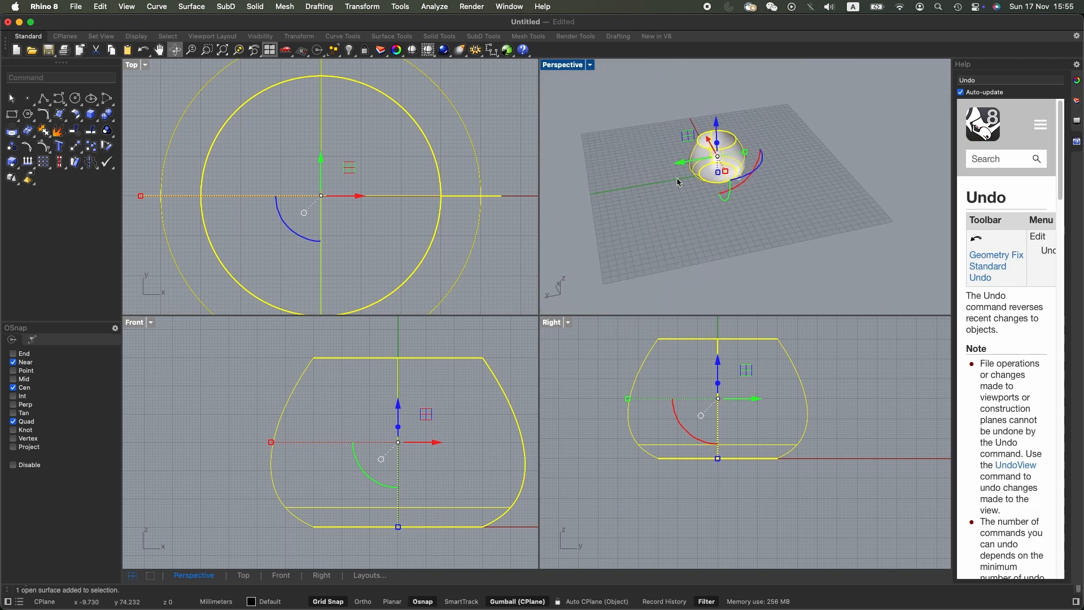
{"action": "key", "text": "super+c"}
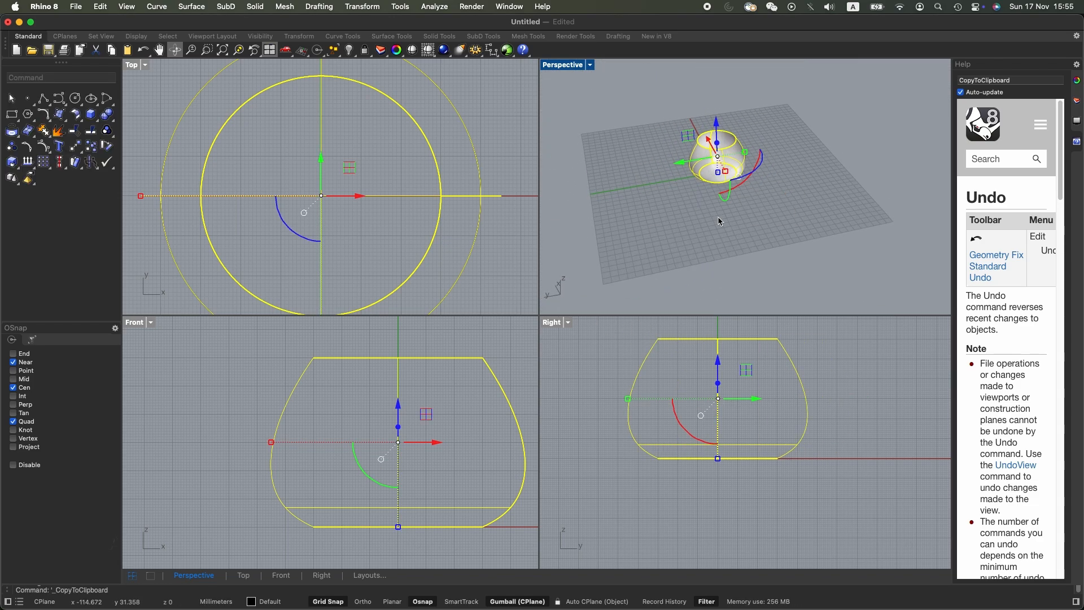
{"action": "key", "text": "super+v"}
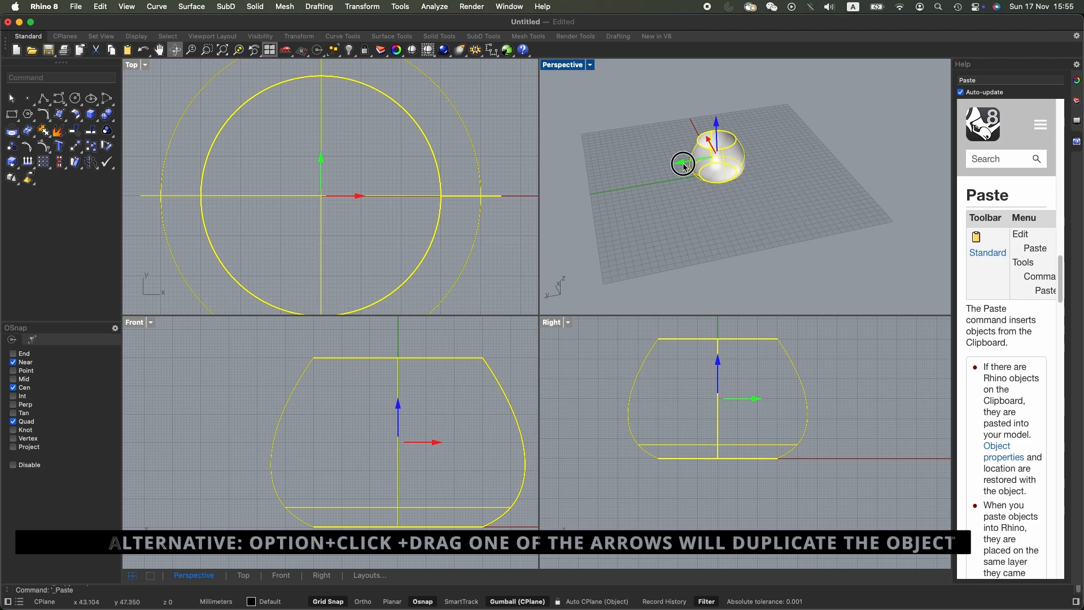
{"action": "left_click_drag", "start_coordinate": [683, 164], "coordinate": [602, 178]}
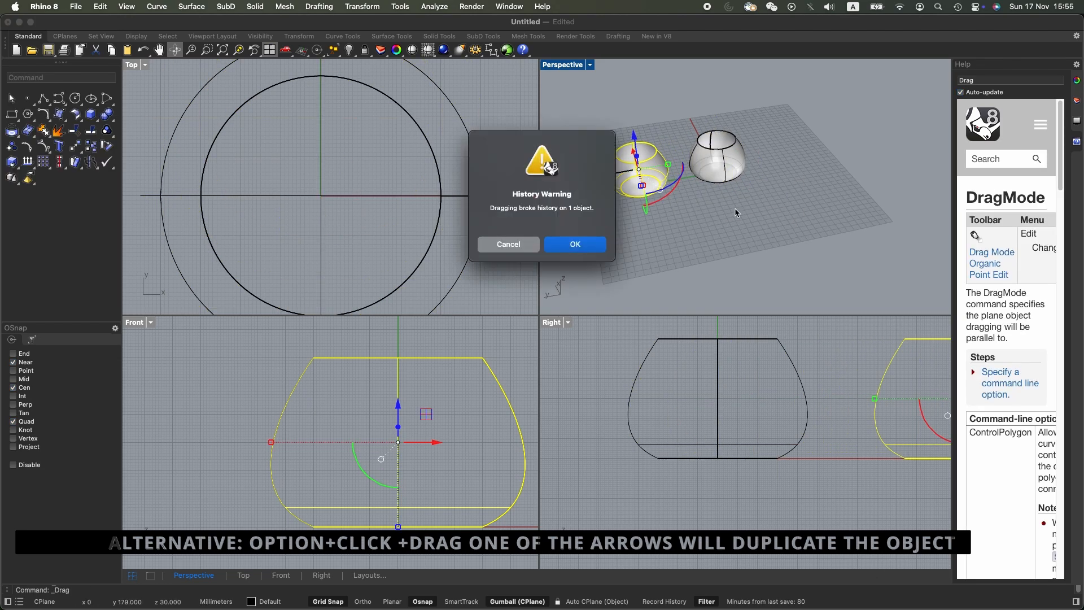
{"action": "left_click", "coordinate": [579, 245]}
Try stretching the original vase's uppermost circle along the Y axis into a wide bowl, and undo the change.
{"action": "left_click", "coordinate": [703, 212]}
{"action": "left_click", "coordinate": [727, 168]}
{"action": "left_click", "coordinate": [806, 159]}
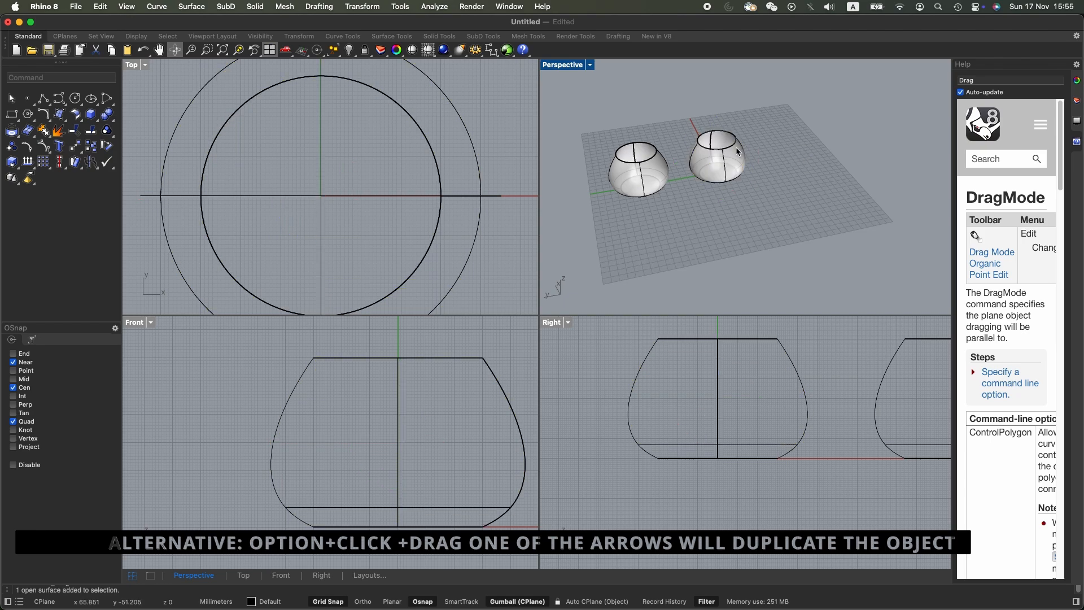
{"action": "left_click", "coordinate": [735, 148]}
{"action": "left_click", "coordinate": [791, 179]}
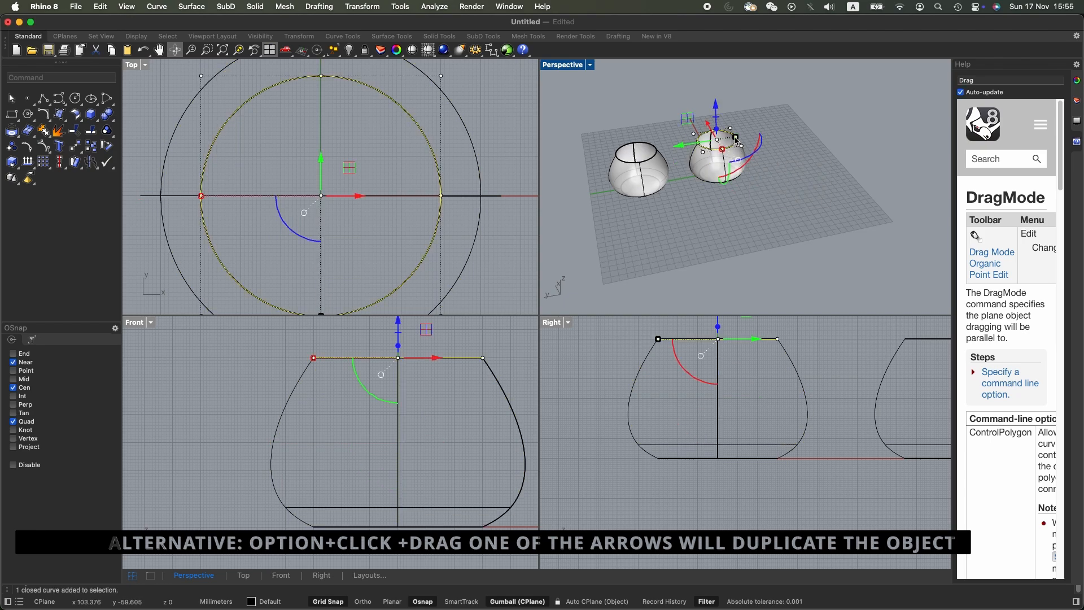
{"action": "left_click_drag", "start_coordinate": [759, 135], "coordinate": [759, 139]}
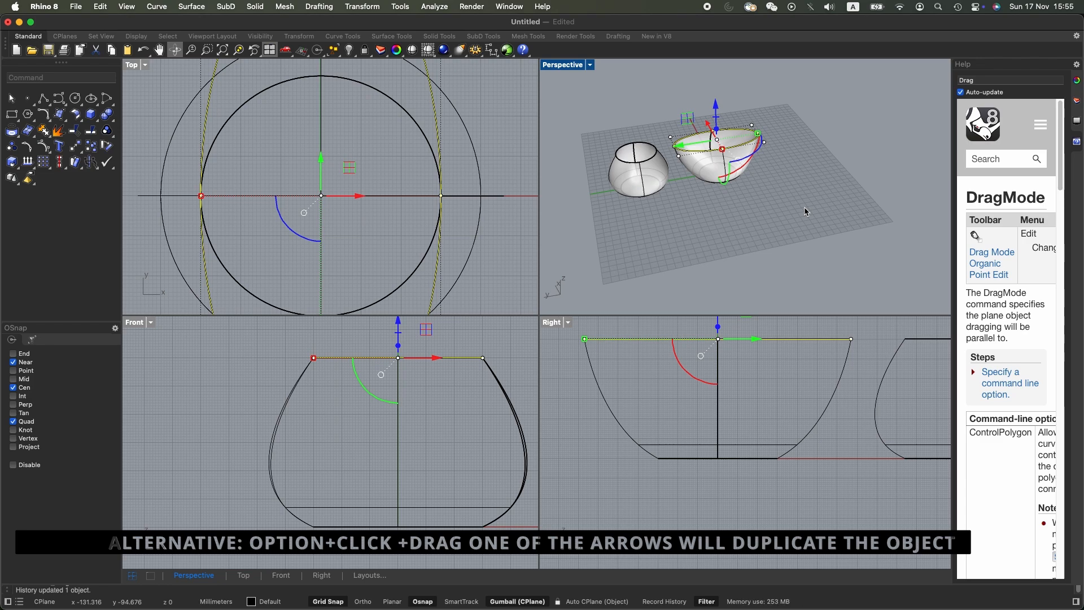
{"action": "key", "text": "super+z"}
Paste the copied vase surfaces once more, clear the selection, and view both vases from beneath.
{"action": "key", "text": "super+v"}
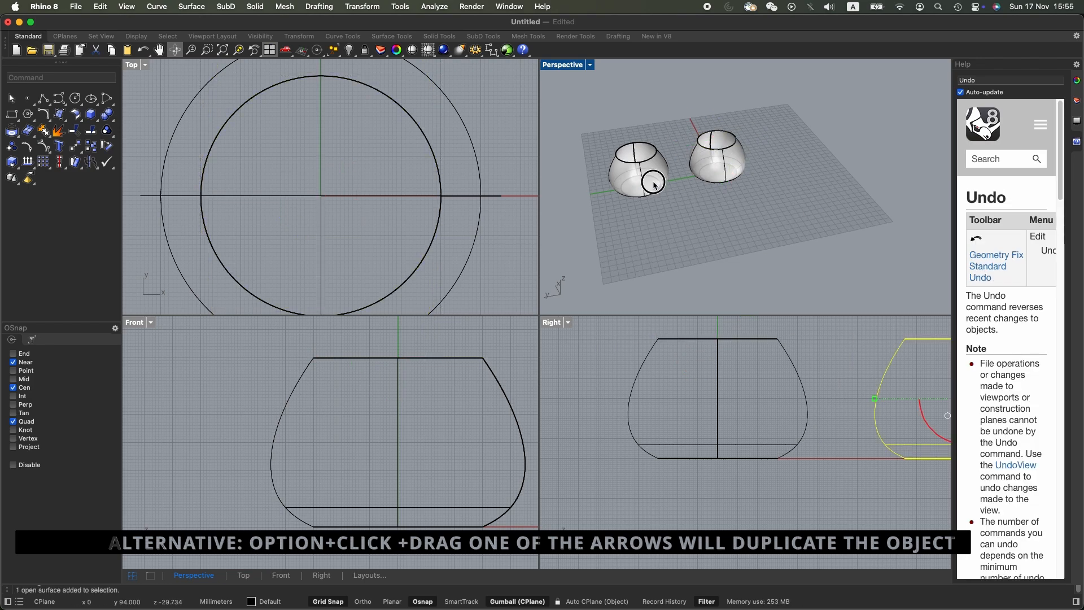
{"action": "left_click", "coordinate": [684, 234]}
{"action": "right_click_drag", "start_coordinate": [648, 205], "coordinate": [642, 136]}
{"action": "scroll", "coordinate": [650, 204], "scroll_direction": "up", "scroll_amount": 6}
{"action": "scroll", "coordinate": [657, 226], "scroll_direction": "up", "scroll_amount": 3}
{"action": "scroll", "coordinate": [667, 261], "scroll_direction": "down", "scroll_amount": 5}
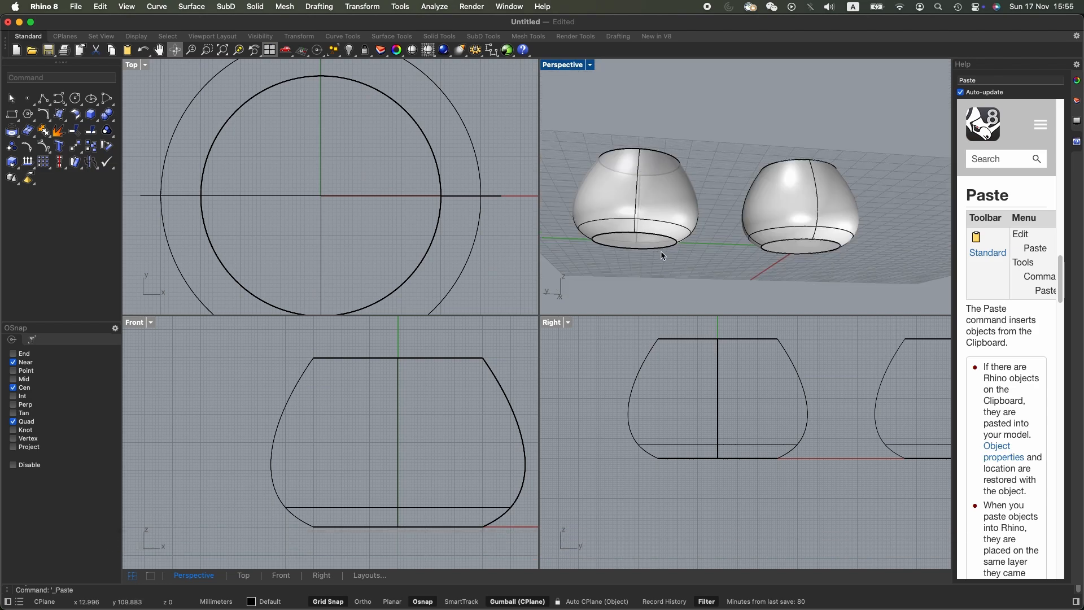
Select both surfaces of the duplicated vase and join them into one polysurface.
{"action": "left_click_drag", "start_coordinate": [587, 206], "coordinate": [584, 158]}
{"action": "right_click_drag", "start_coordinate": [584, 157], "coordinate": [699, 212]}
{"action": "left_click", "coordinate": [698, 214]}
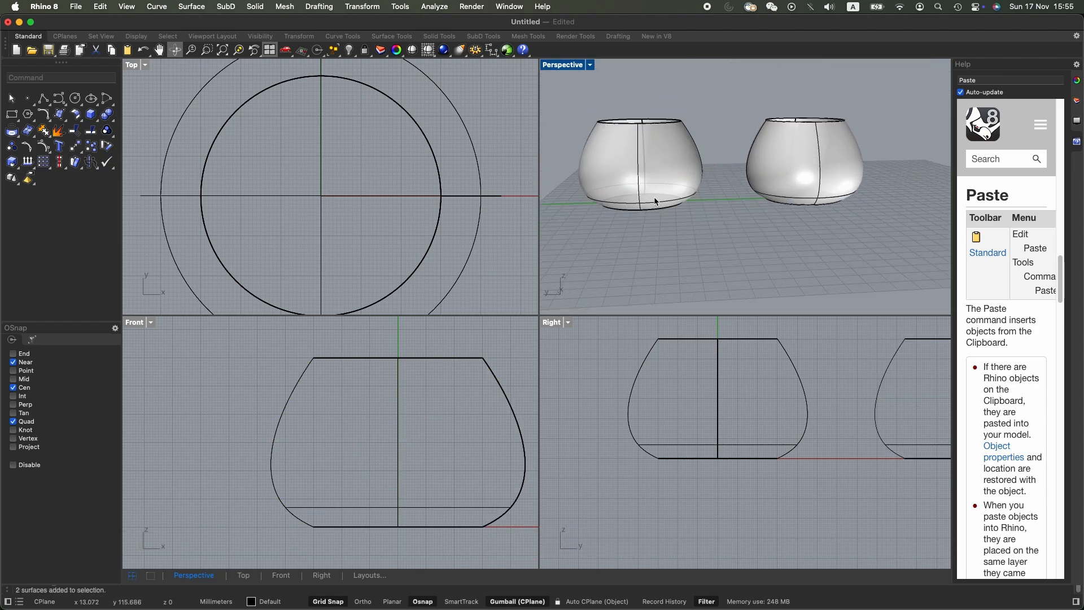
{"action": "left_click_drag", "start_coordinate": [567, 94], "coordinate": [650, 243]}
{"action": "left_click_drag", "start_coordinate": [723, 248], "coordinate": [643, 86]}
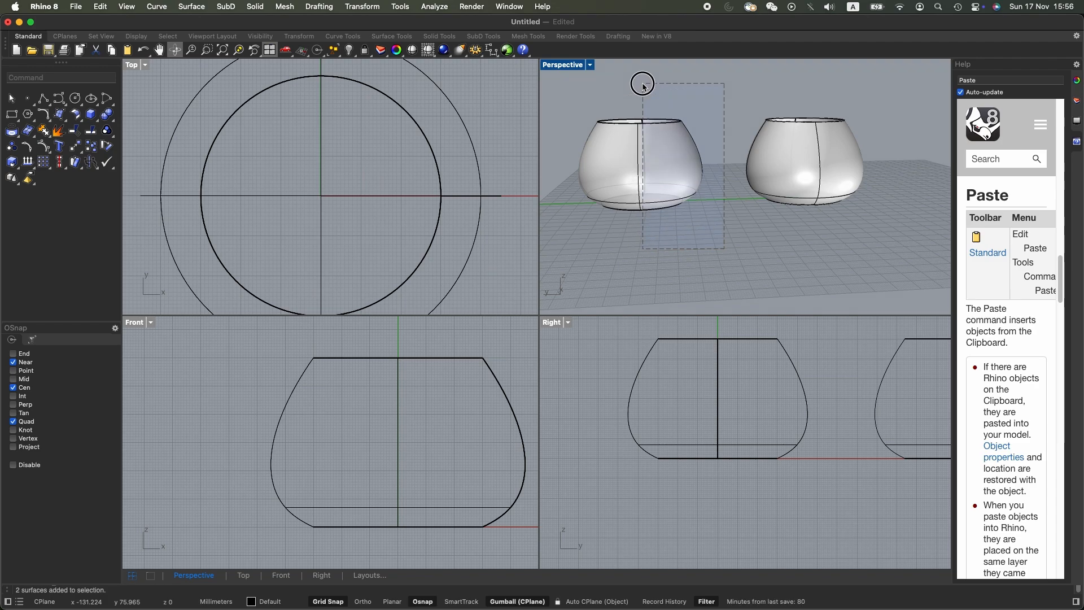
{"action": "left_click_drag", "start_coordinate": [643, 85], "coordinate": [644, 86]}
{"action": "mouse_move", "coordinate": [680, 248]}
{"action": "right_mouse_down"}
{"action": "mouse_move", "coordinate": [677, 92]}
{"action": "mouse_move", "coordinate": [706, 217]}
{"action": "mouse_move", "coordinate": [686, 253]}
{"action": "right_mouse_up"}
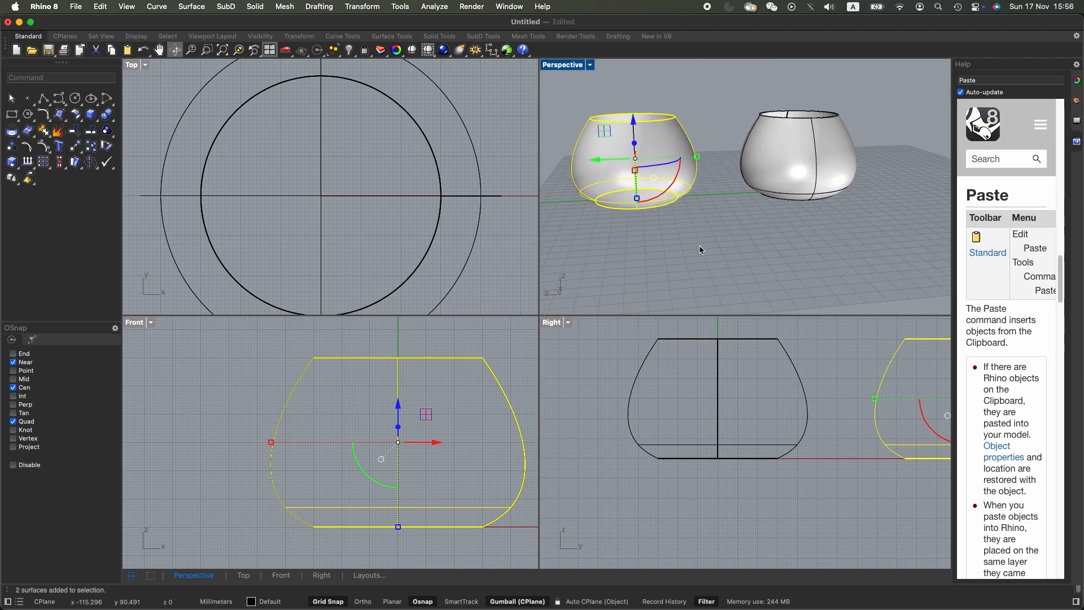
{"action": "type", "text": "join"}
{"action": "key", "text": "Return"}
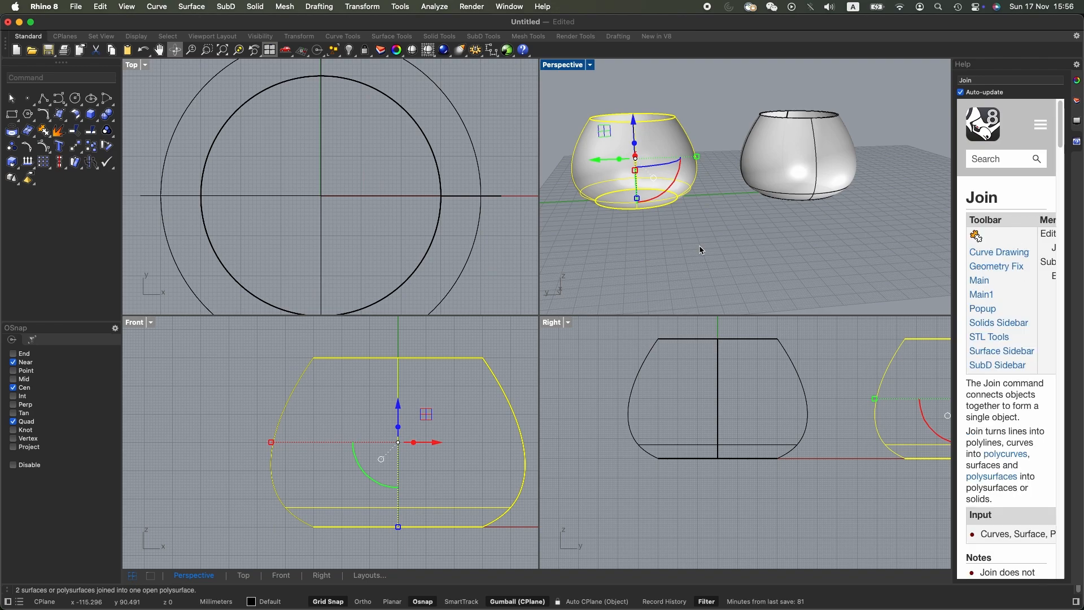
Inspect the joined duplicate from beneath and select it as a single polysurface.
{"action": "left_click", "coordinate": [699, 245]}
{"action": "right_click_drag", "start_coordinate": [645, 262], "coordinate": [697, 259]}
{"action": "left_click", "coordinate": [622, 225]}
{"action": "scroll", "coordinate": [633, 182], "scroll_direction": "up", "scroll_amount": 3}
{"action": "left_click", "coordinate": [736, 194]}
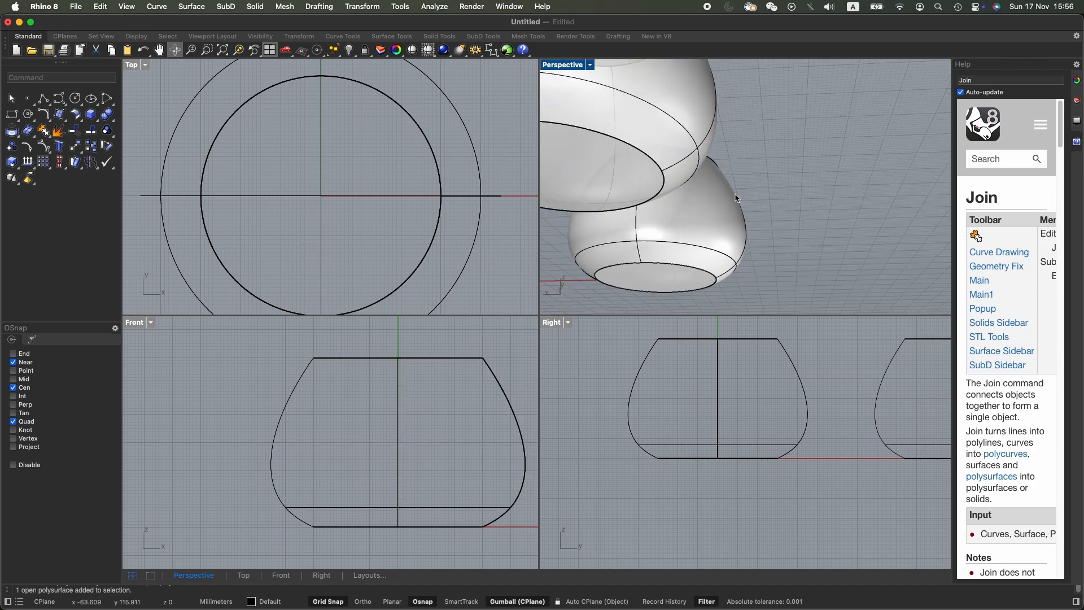
{"action": "left_click", "coordinate": [623, 164]}
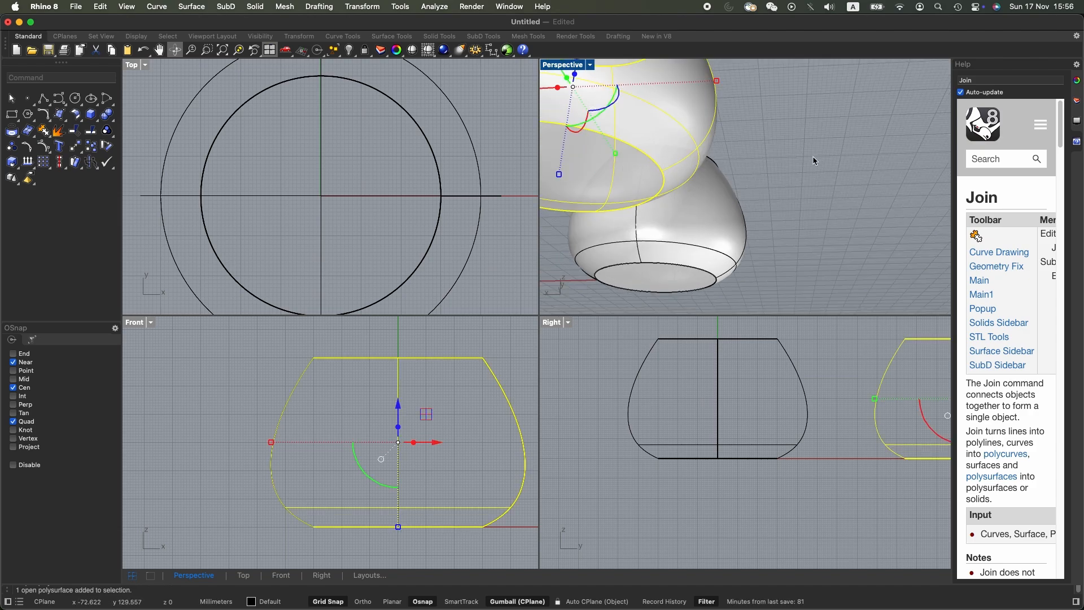
{"action": "scroll", "coordinate": [812, 159], "scroll_direction": "down", "scroll_amount": 6}
{"action": "right_click_drag", "start_coordinate": [813, 159], "coordinate": [666, 234]}
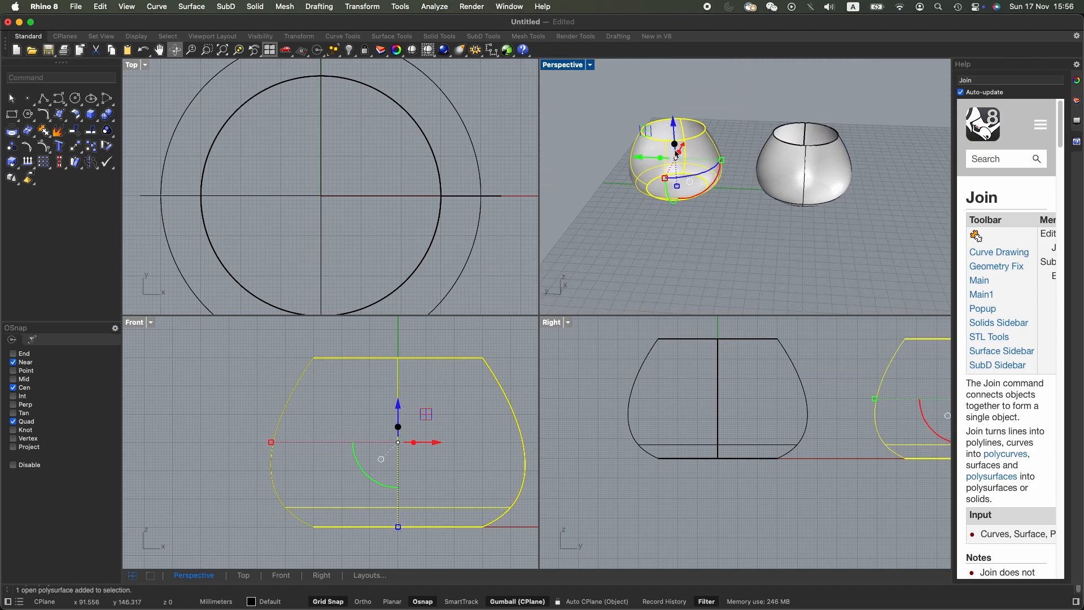
Start exporting only the joined duplicate vase, with STL (Stereolithography) as the file format.
{"action": "left_click", "coordinate": [676, 226]}
{"action": "left_click", "coordinate": [665, 175]}
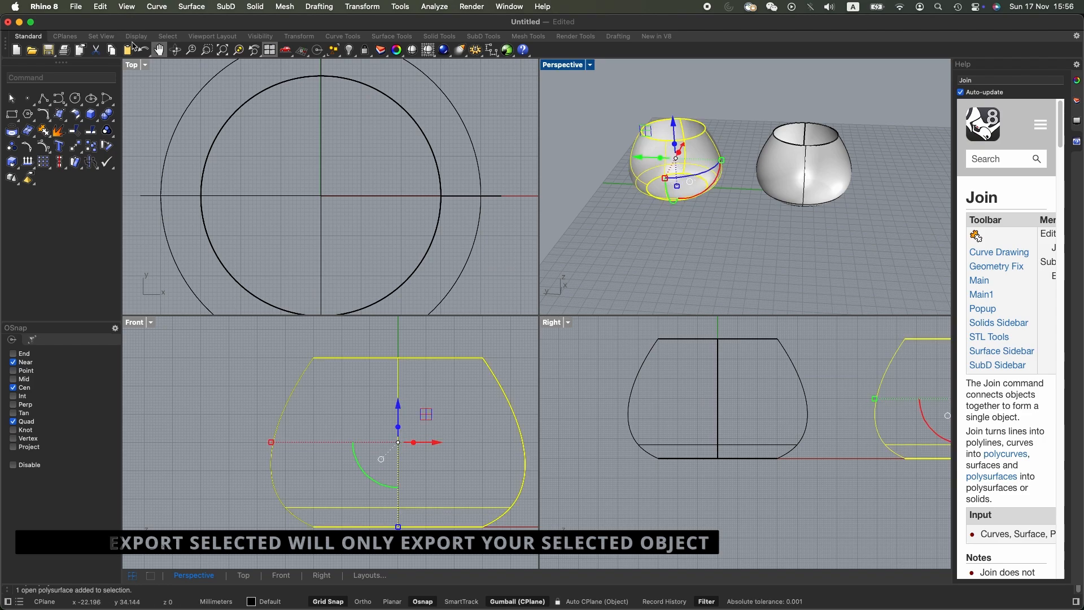
{"action": "left_click", "coordinate": [76, 7]}
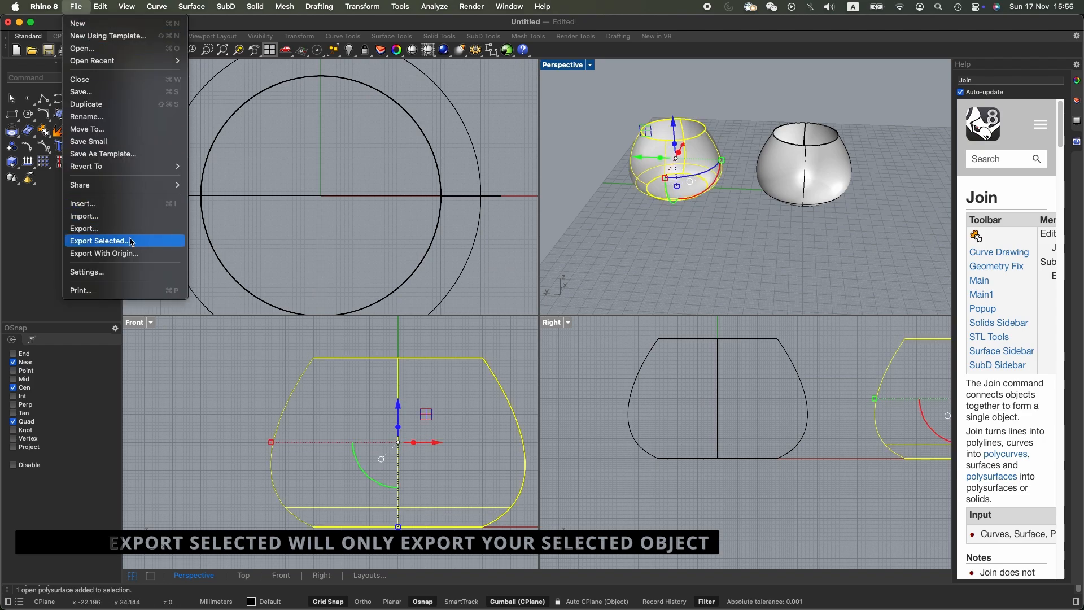
{"action": "left_click", "coordinate": [131, 241]}
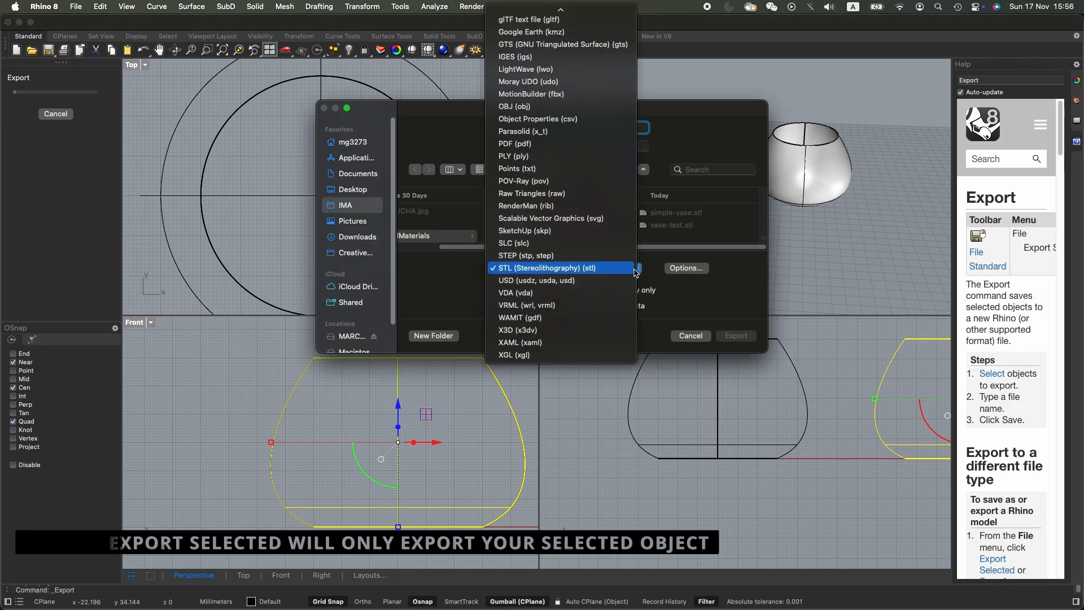
{"action": "left_click", "coordinate": [553, 268]}
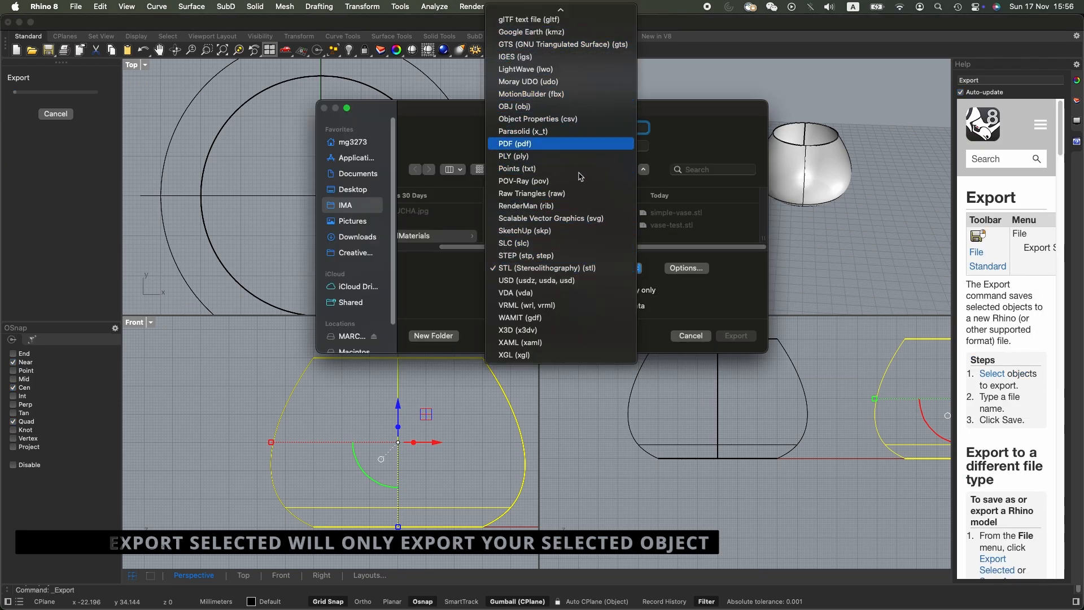
{"action": "left_click", "coordinate": [557, 272]}
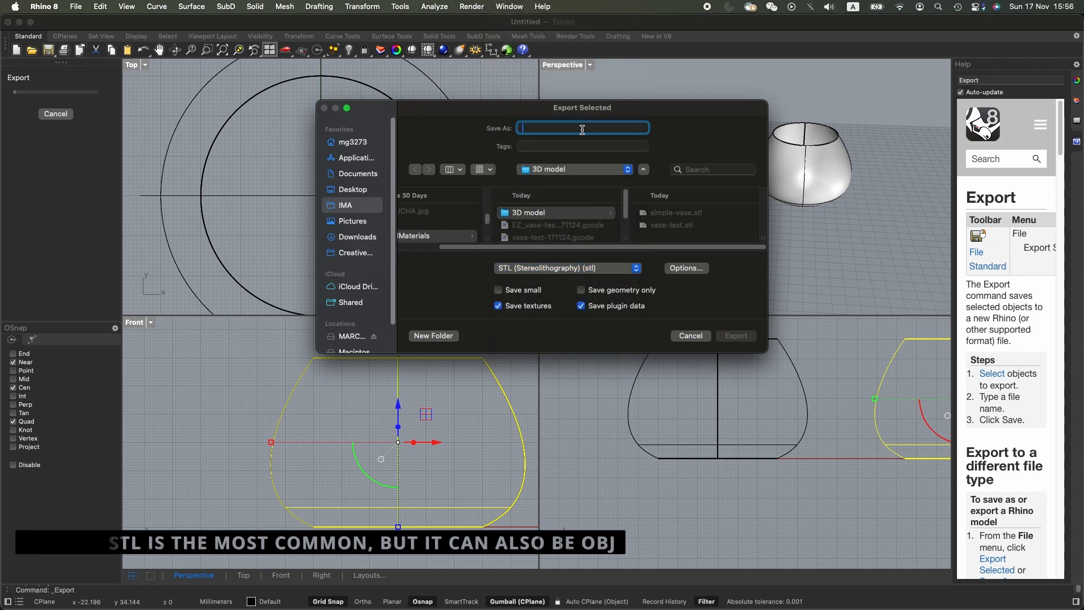
Name the export simple-vase.stl in the 3D model folder and replace the existing file.
{"action": "left_click", "coordinate": [676, 212]}
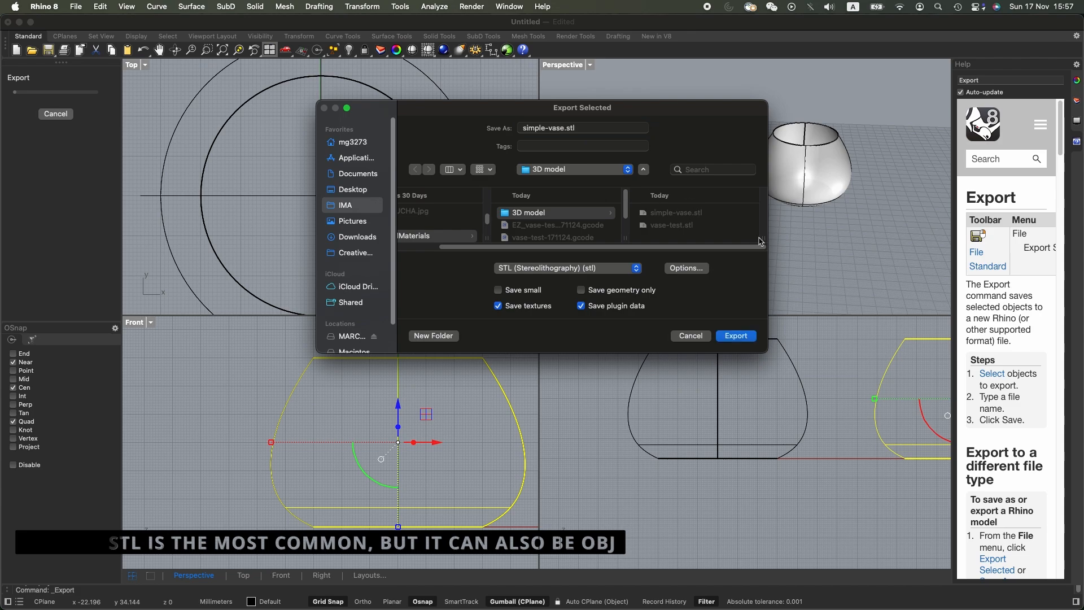
{"action": "left_click", "coordinate": [592, 128]}
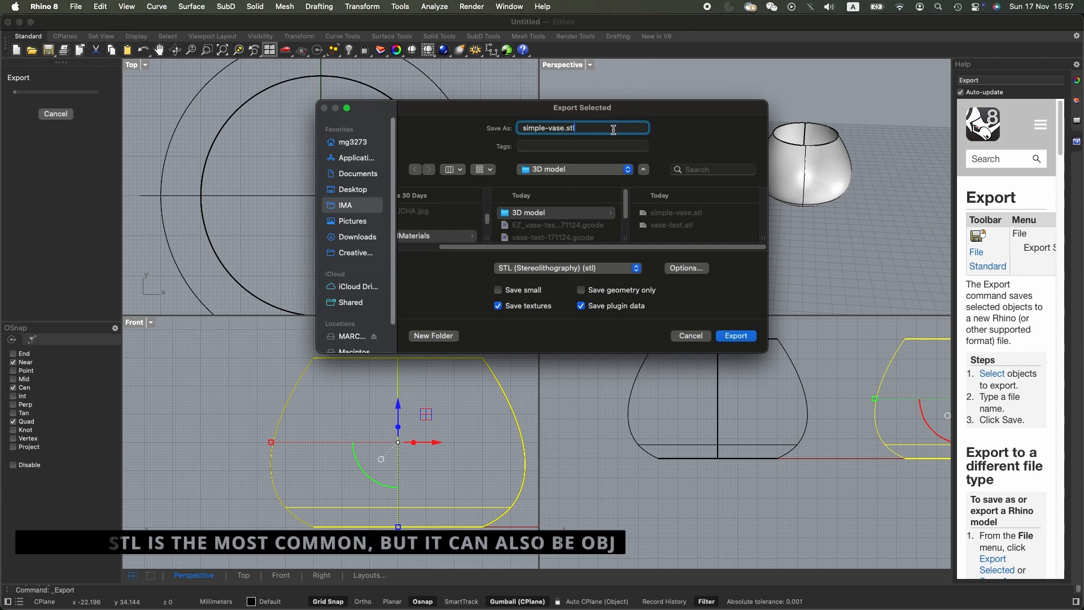
{"action": "left_click", "coordinate": [735, 336]}
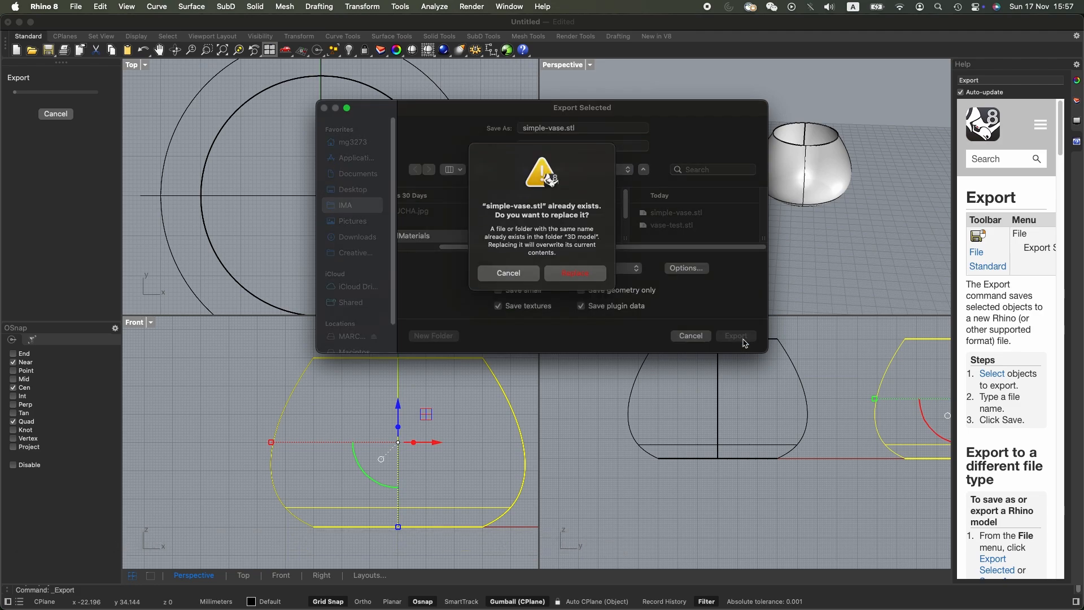
{"action": "left_click", "coordinate": [575, 283]}
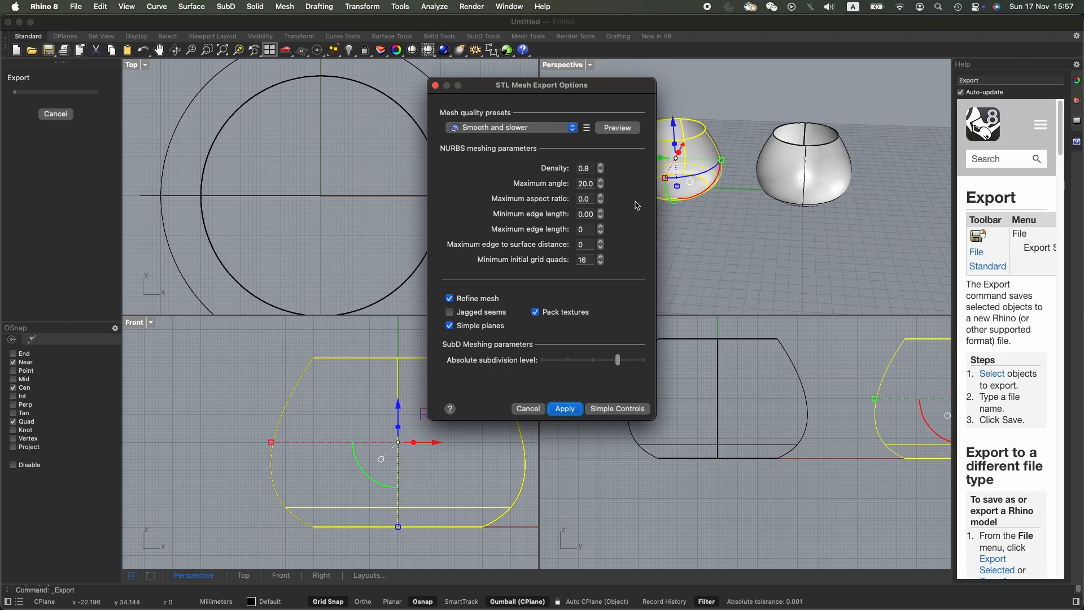
Preview the export mesh with the "Smooth and slower" preset and compare it with the "Jagged and faster" preset.
{"action": "left_click", "coordinate": [617, 128]}
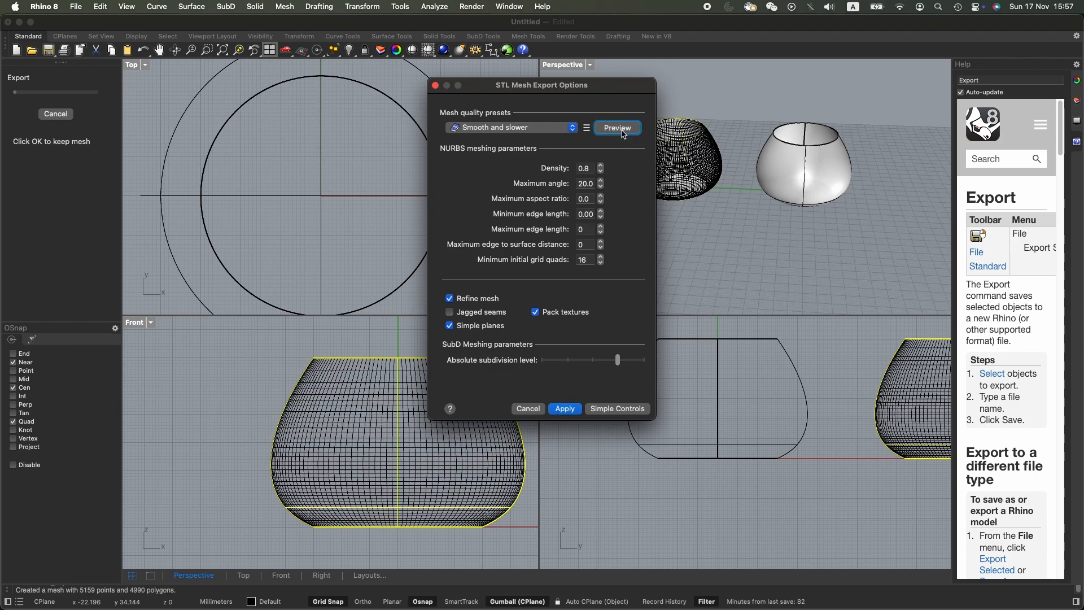
{"action": "right_click_drag", "start_coordinate": [718, 220], "coordinate": [706, 152]}
{"action": "left_click", "coordinate": [571, 128]}
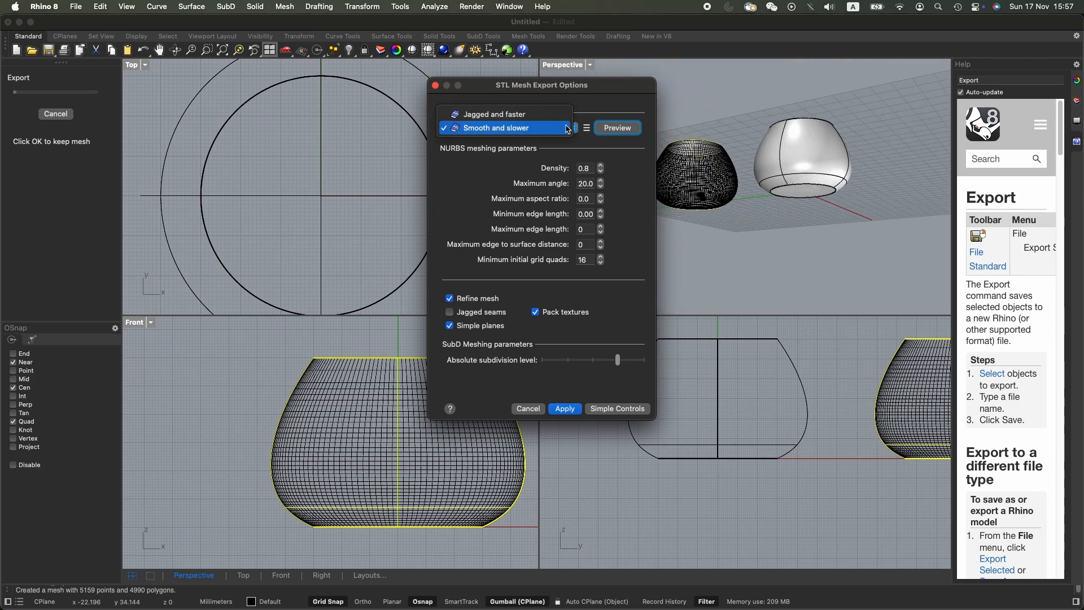
{"action": "left_click", "coordinate": [497, 114]}
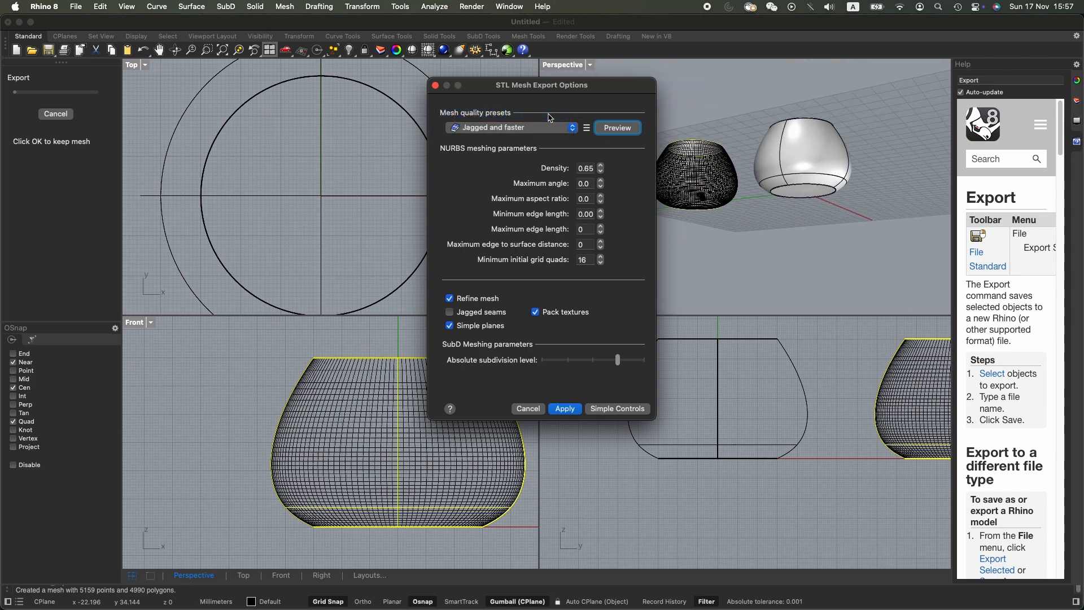
{"action": "left_click", "coordinate": [616, 128]}
{"action": "scroll", "coordinate": [694, 158], "scroll_direction": "up", "scroll_amount": 5}
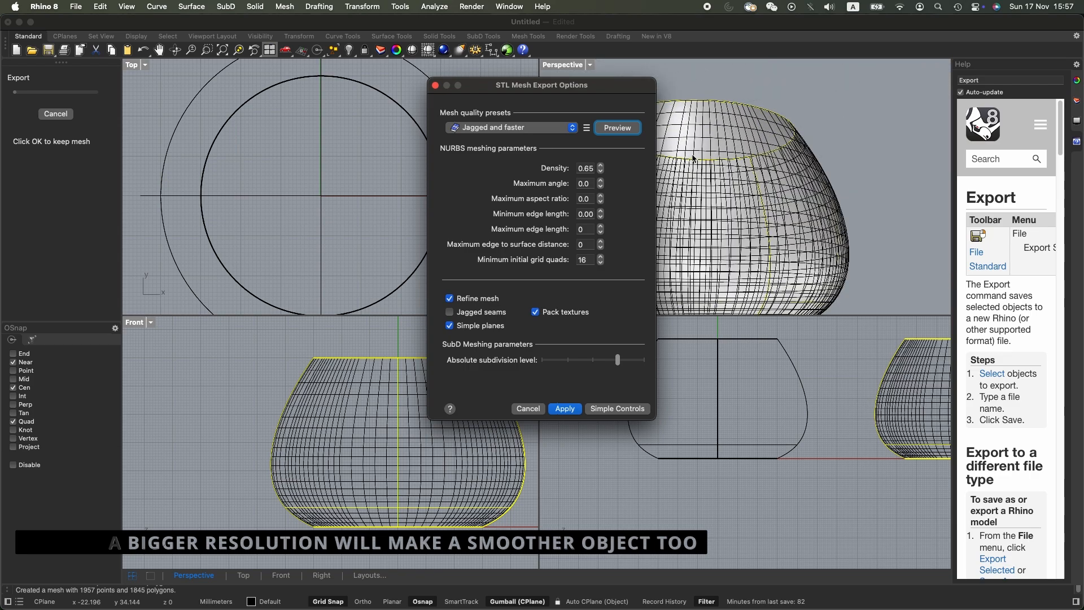
{"action": "right_click_drag", "start_coordinate": [693, 158], "coordinate": [770, 286]}
{"action": "scroll", "coordinate": [804, 241], "scroll_direction": "down", "scroll_amount": 4}
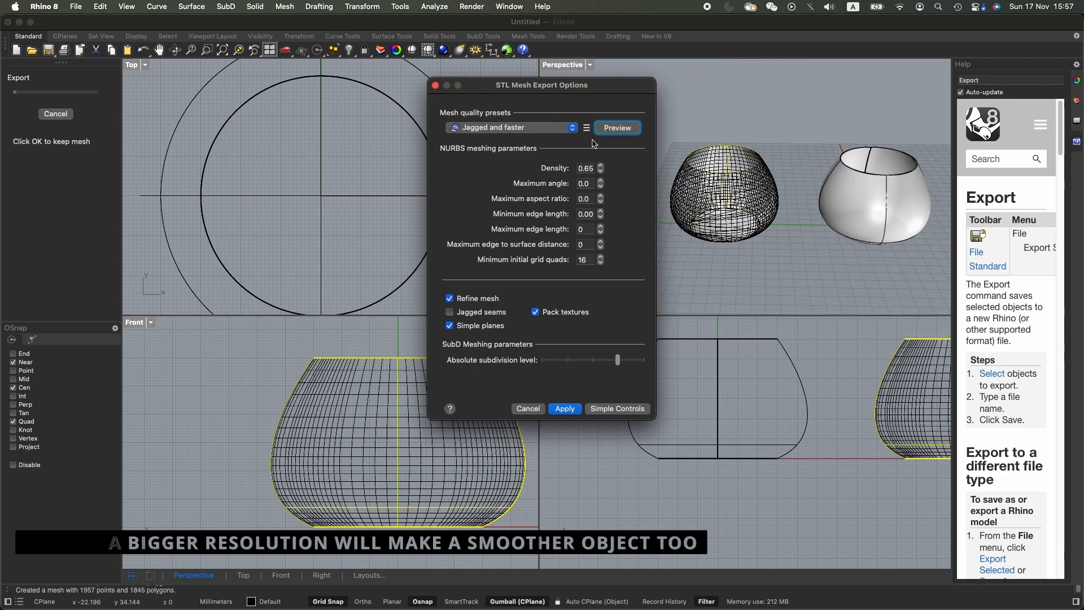
Apply a mesh tolerance of 0 millimeters using the simple controls, and export a binary STL with open objects included.
{"action": "left_click", "coordinate": [572, 127]}
{"action": "left_click", "coordinate": [557, 143]}
{"action": "left_click", "coordinate": [625, 412]}
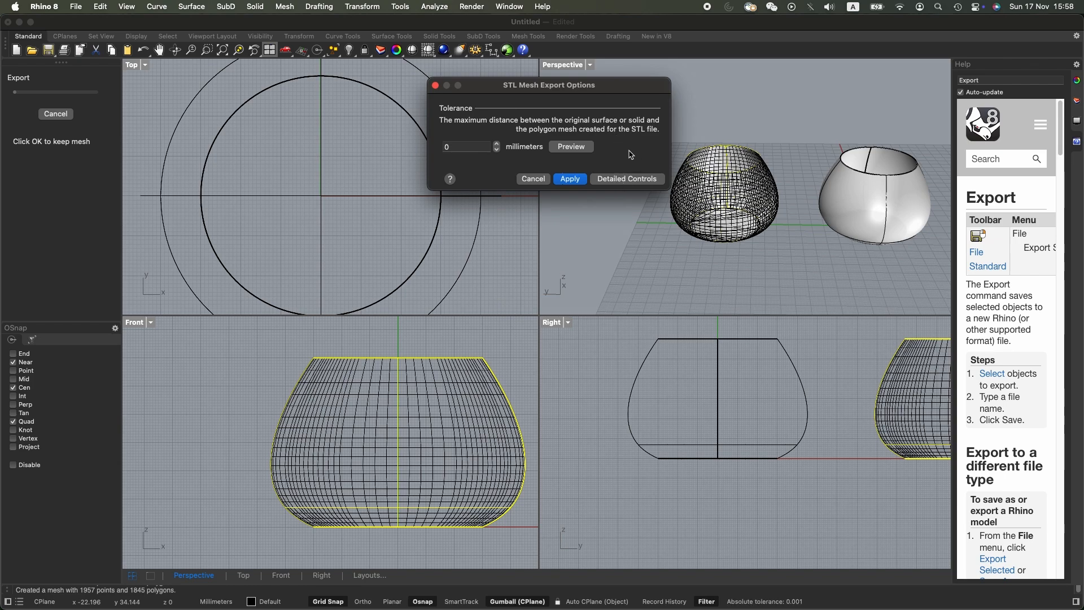
{"action": "left_click", "coordinate": [570, 179]}
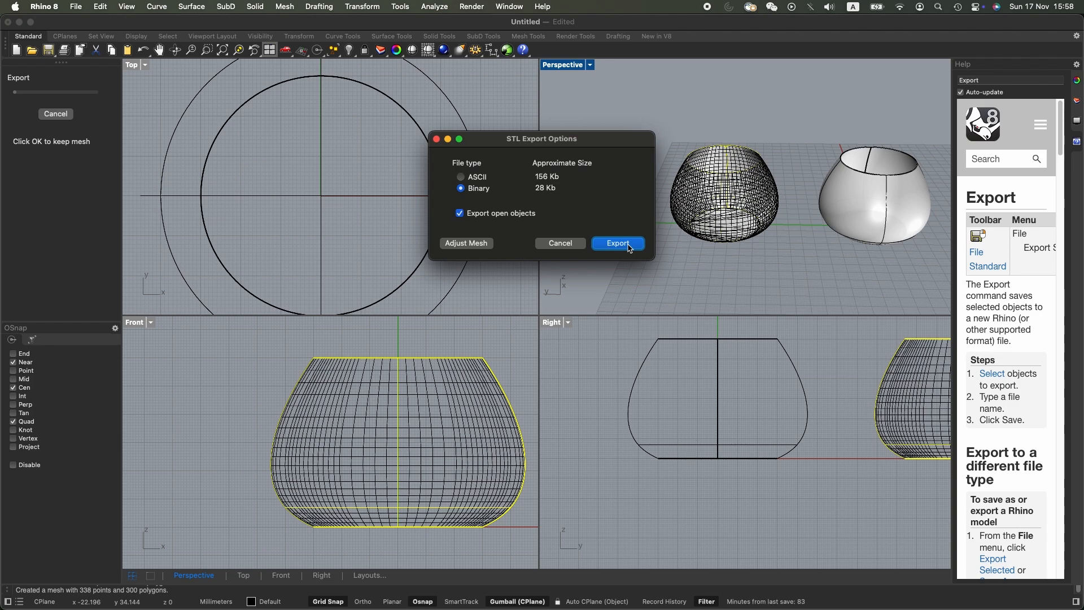
{"action": "left_click", "coordinate": [629, 247]}
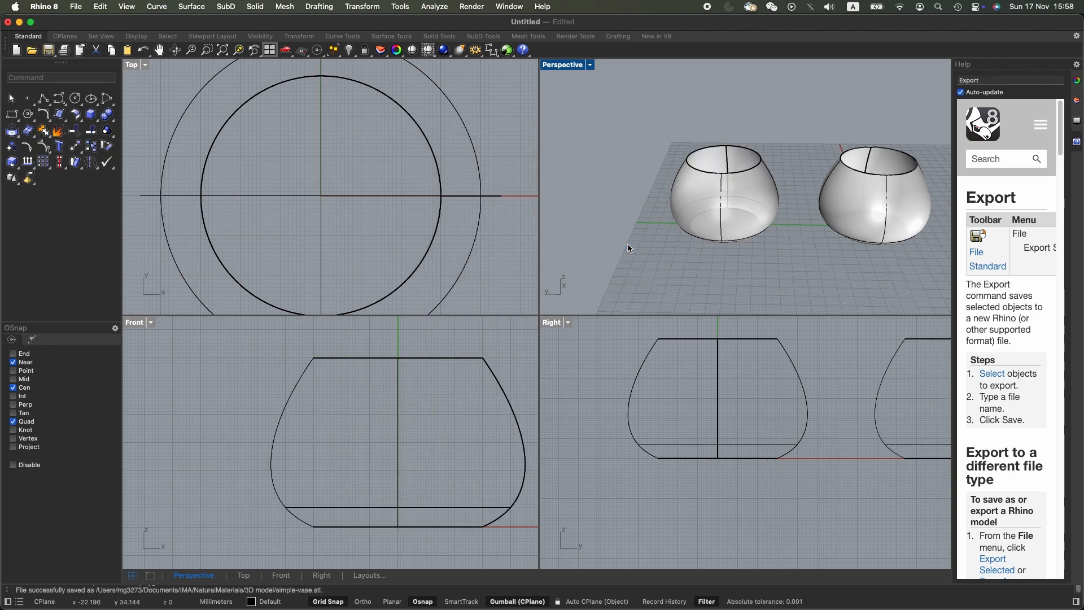